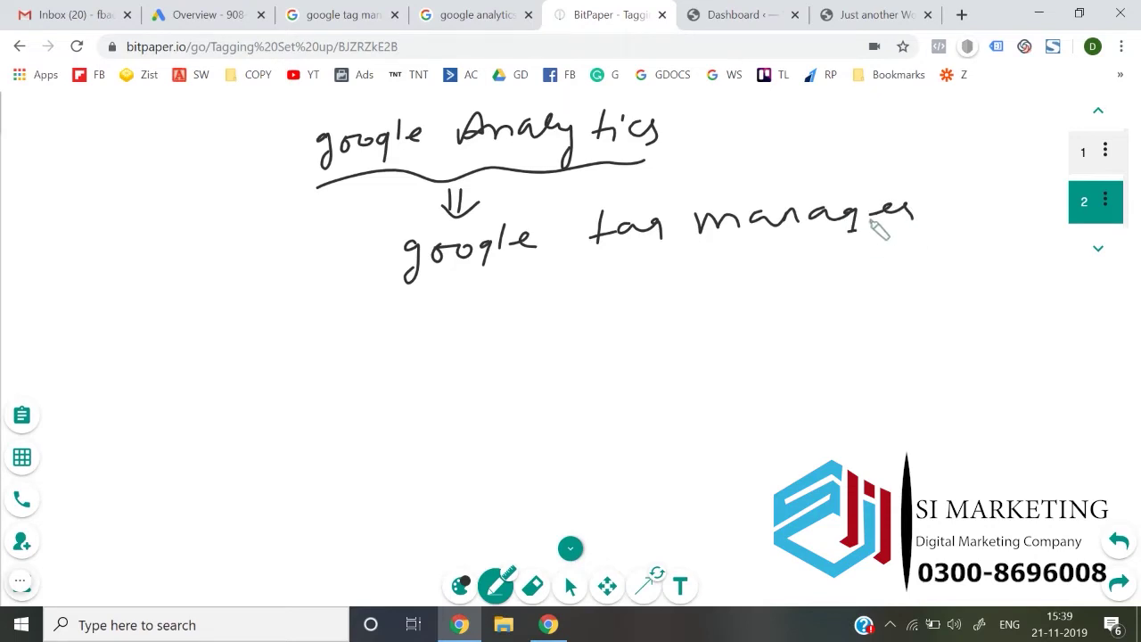
Step: Mark the handwritten "google tag manager" line with a circled 1 and underline it
mouse_move(321, 264)
left_mouse_down()
mouse_move(324, 280)
mouse_move(360, 262)
left_mouse_up()
left_click_drag(415, 305, 860, 277)
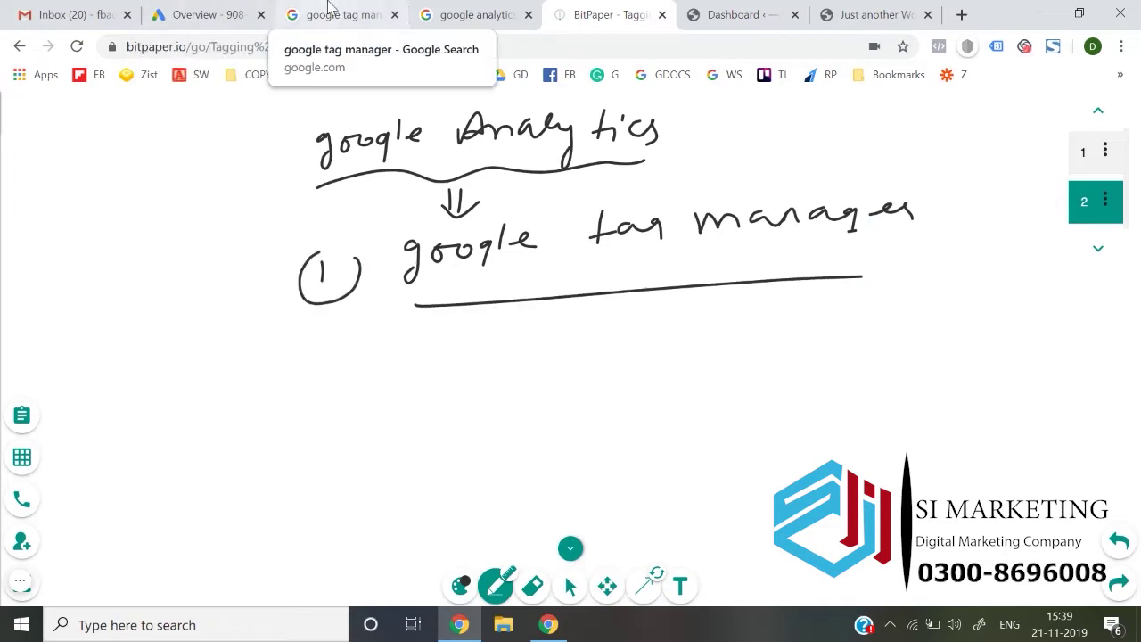
Step: Open Google Tag Manager from the search results and start a new account named SoftB2 with India as the country
left_click(330, 10)
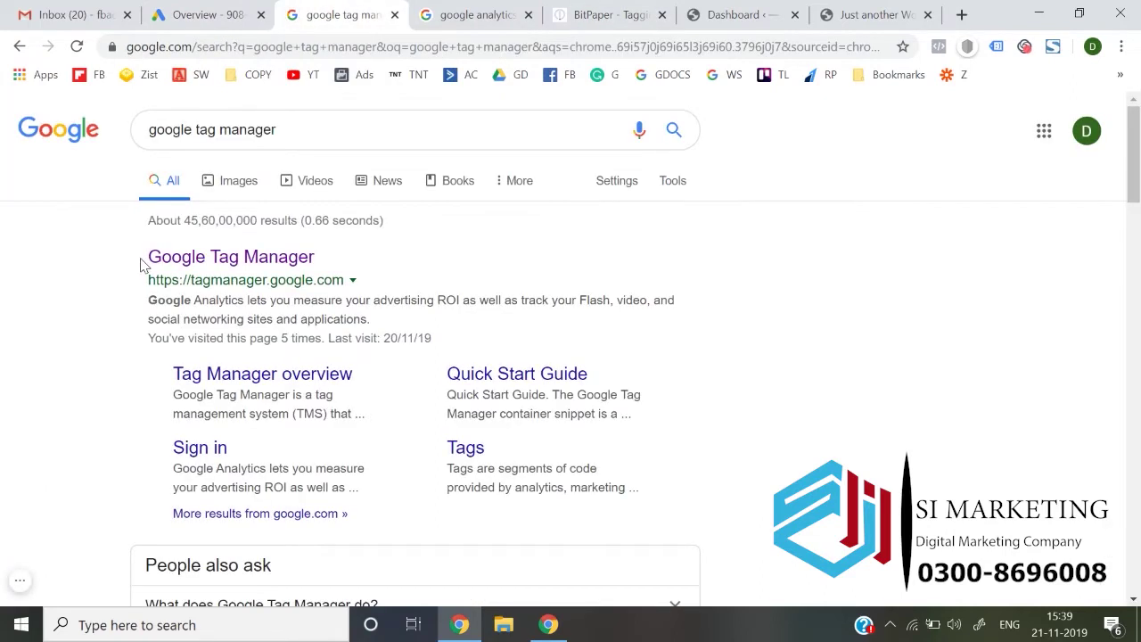
left_click(246, 257)
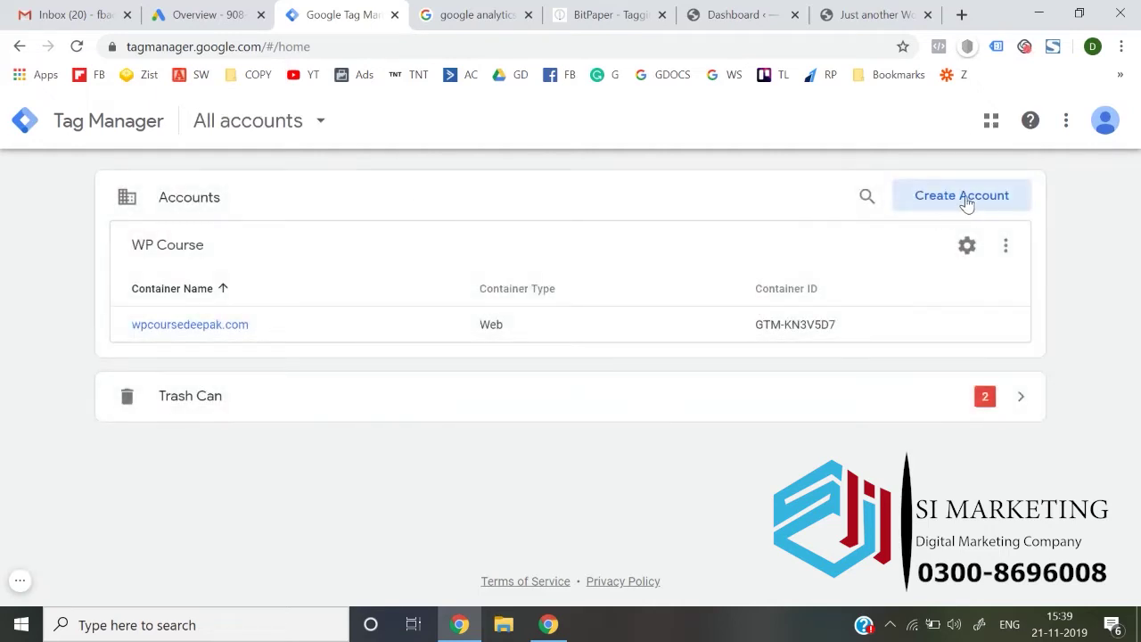
left_click(965, 204)
left_click(294, 377)
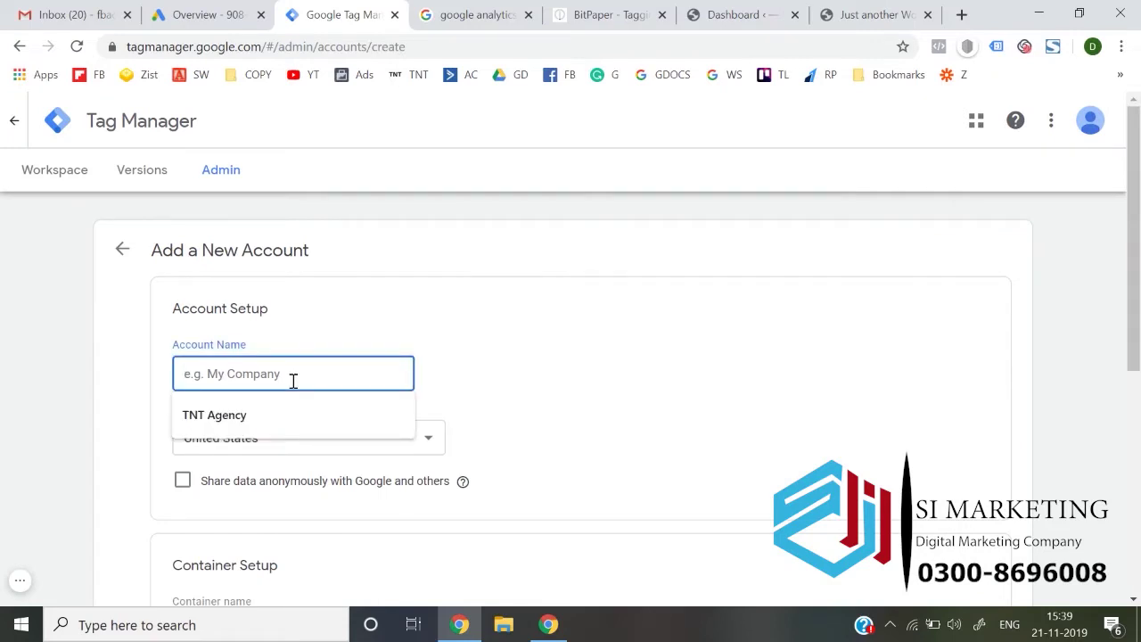
type("Soft")
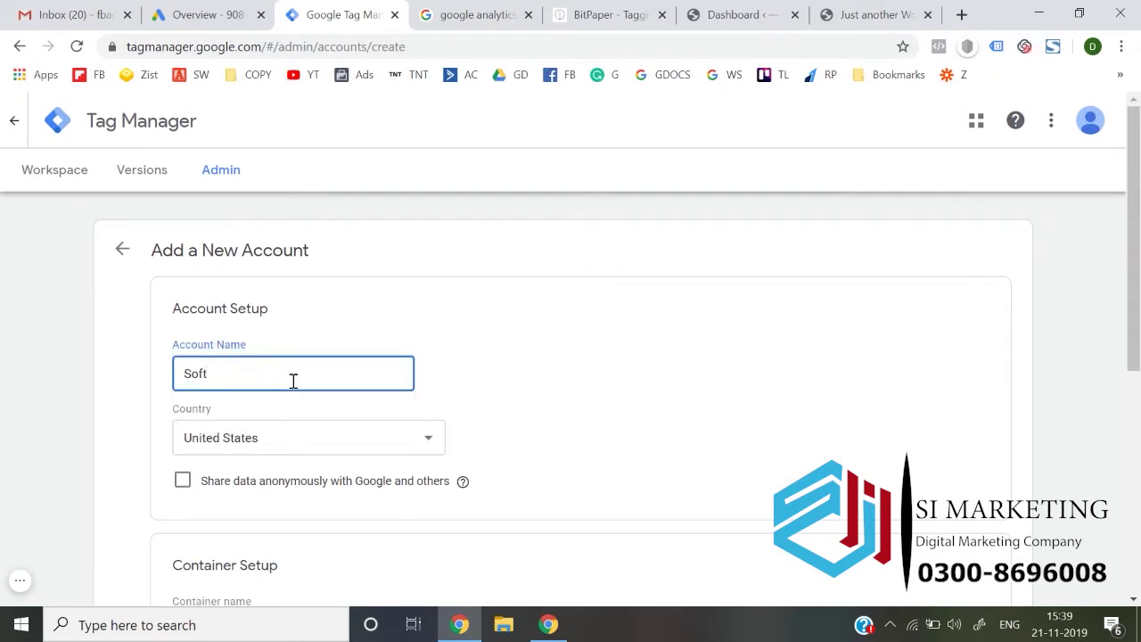
scroll(293, 381, "down", 1)
left_click(279, 407)
type("india")
key("Return")
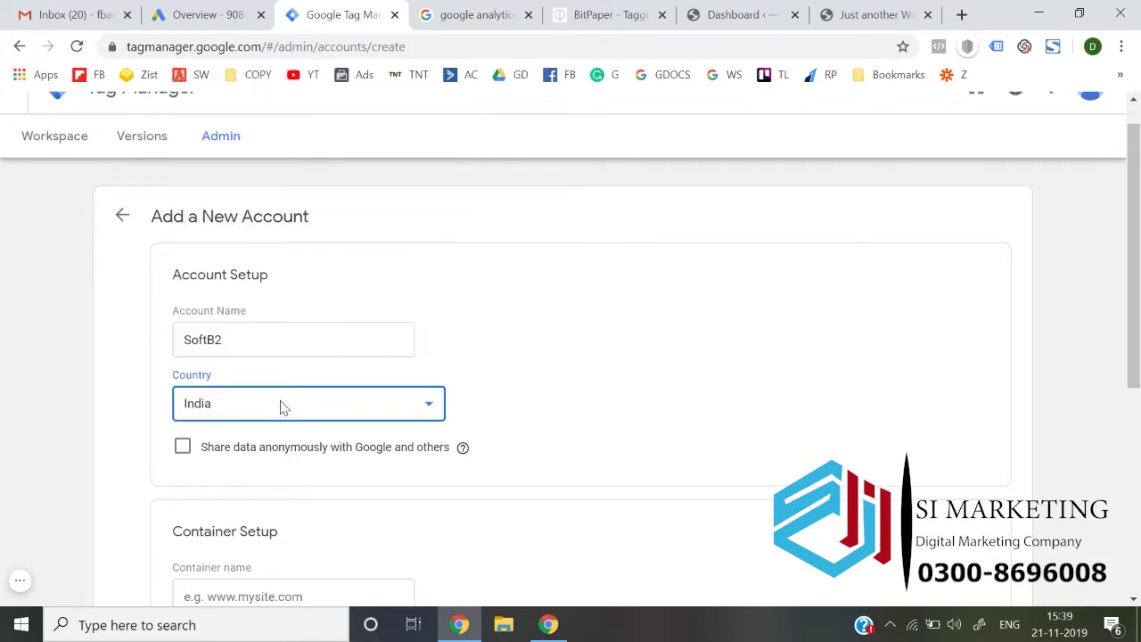
Step: Name the container Softb2.com and choose Web as its target platform
scroll(280, 407, "down", 3)
left_click(256, 381)
type("So")
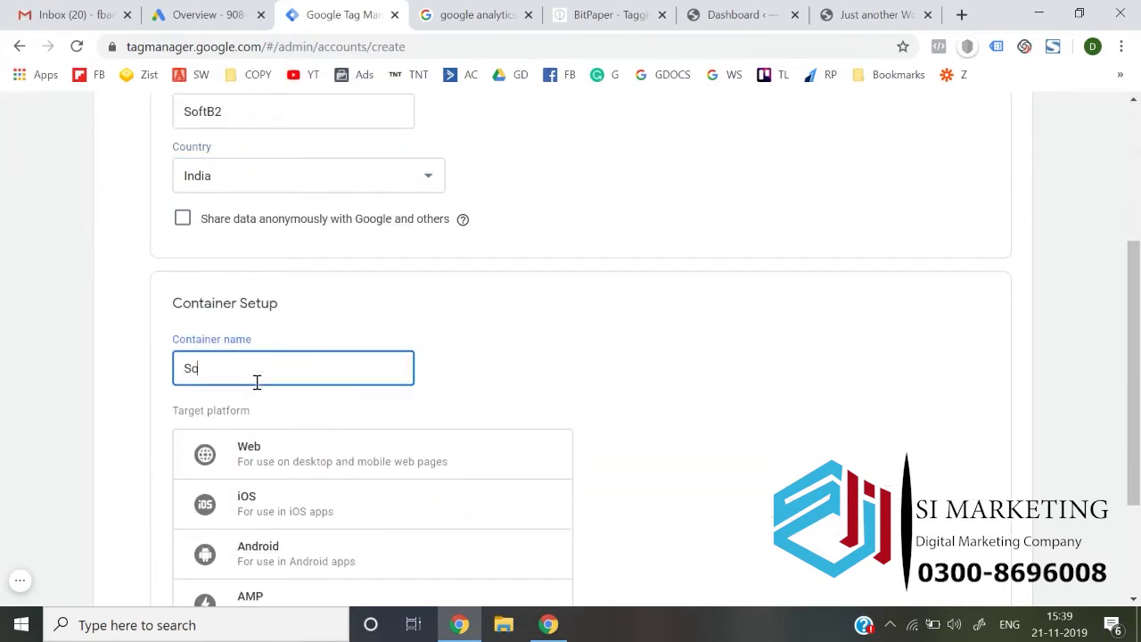
type("ftb2.com")
scroll(257, 381, "down", 1)
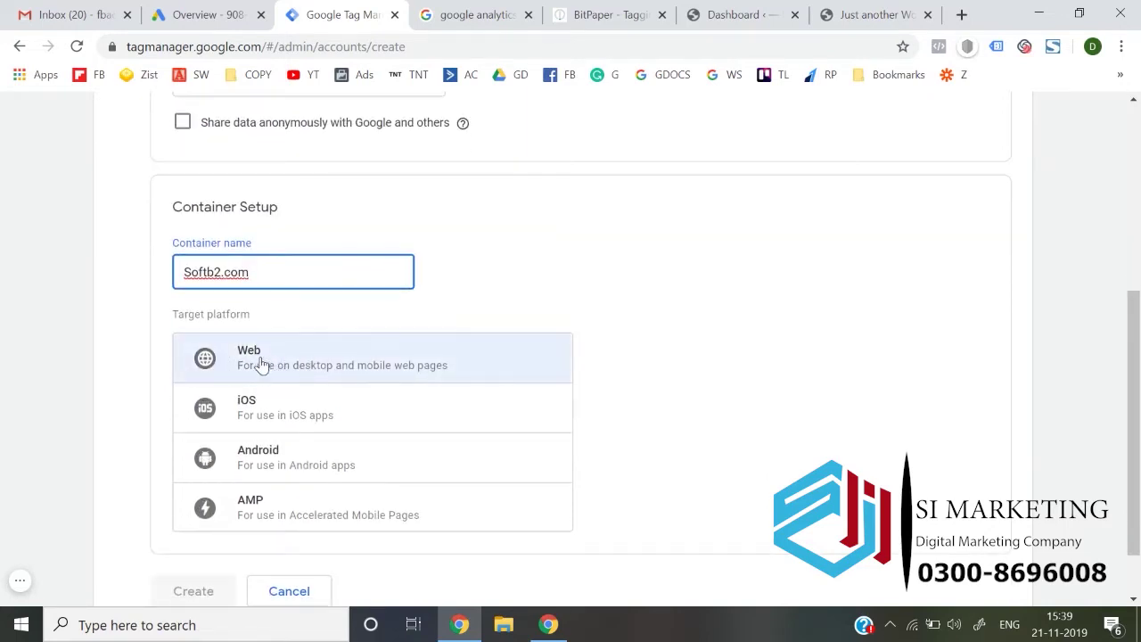
scroll(291, 360, "down", 1)
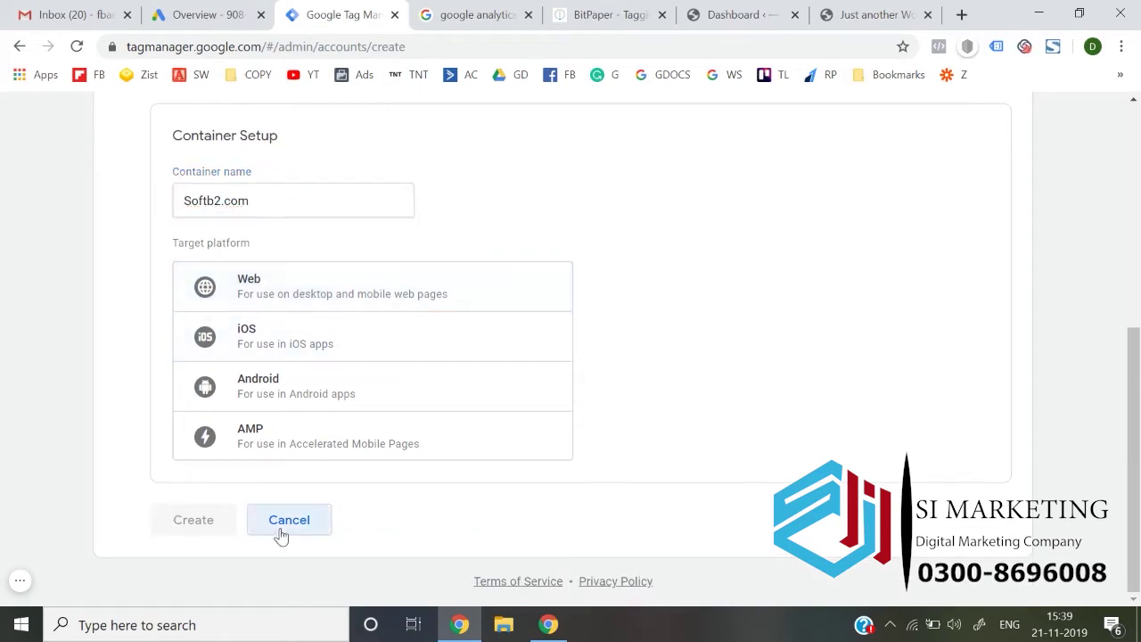
left_click(294, 308)
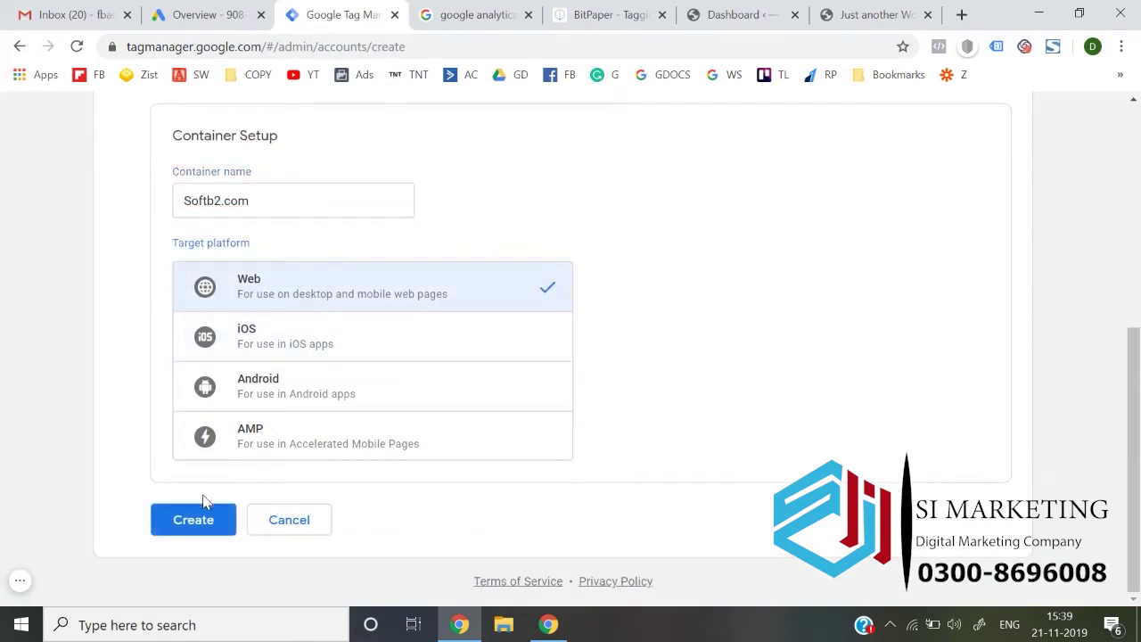
Step: Create the account, accepting the Terms of Service and the GDPR Data Processing Terms, and dismiss the pop-up dialog over the new workspace
left_click(203, 532)
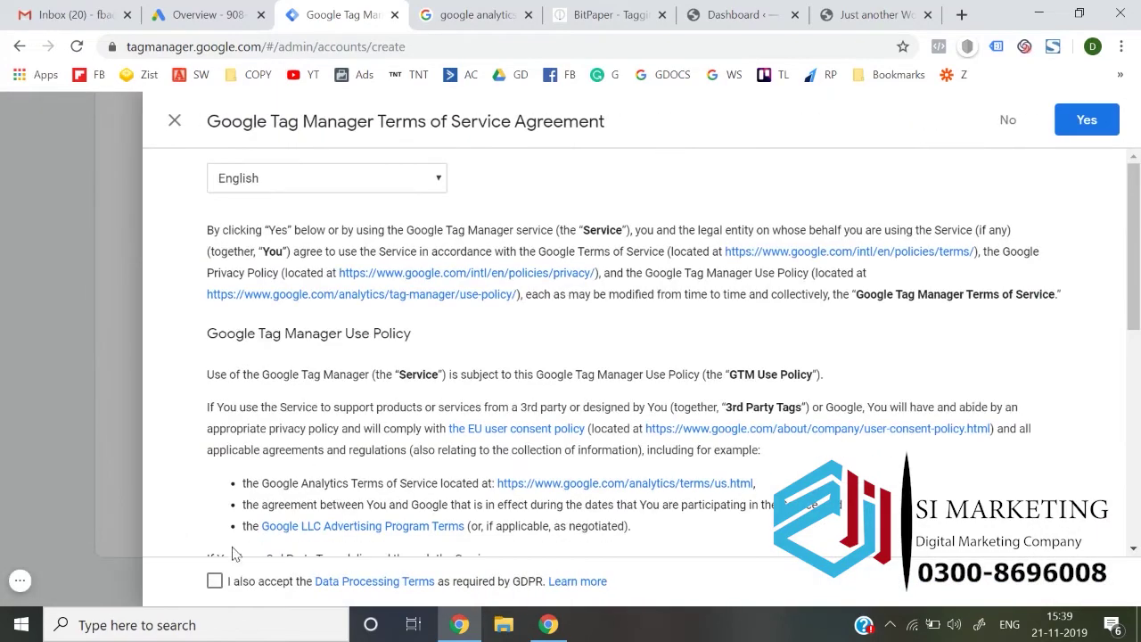
left_click(215, 580)
left_click(1065, 125)
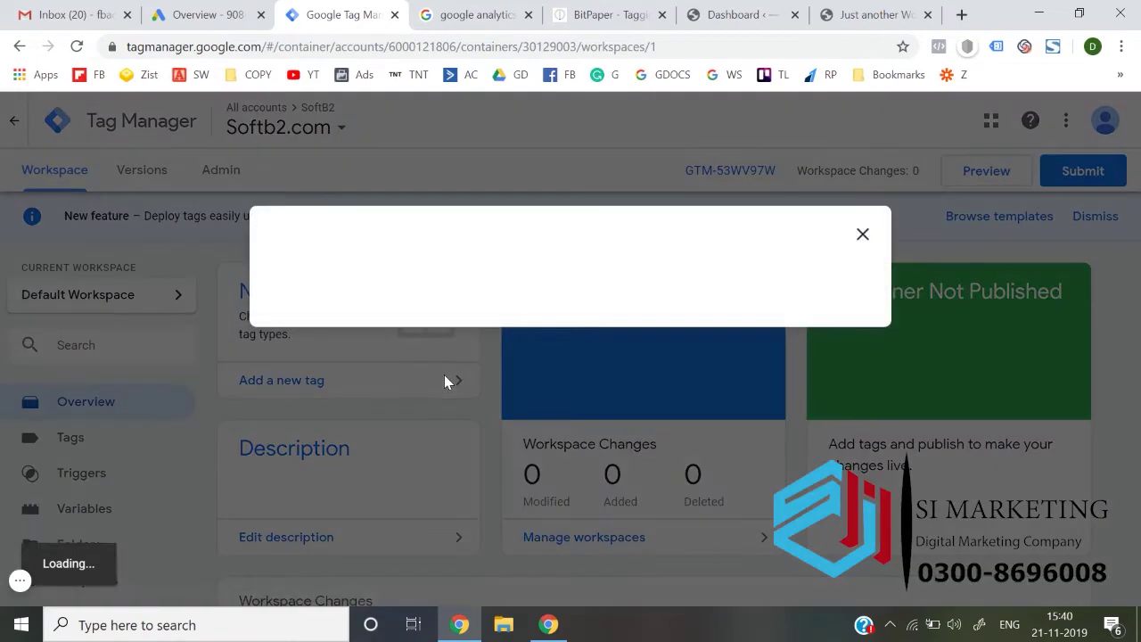
left_click(872, 238)
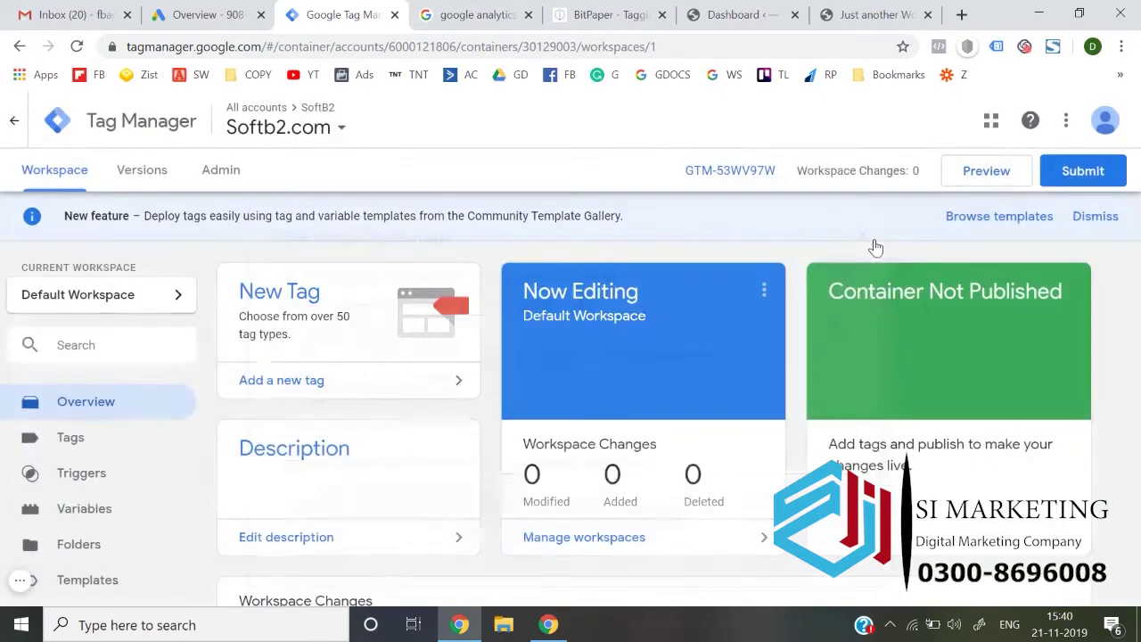
Step: Switch to the softb2.com WordPress dashboard and open the page for adding new plugins
left_click(726, 12)
scroll(301, 415, "down", 2)
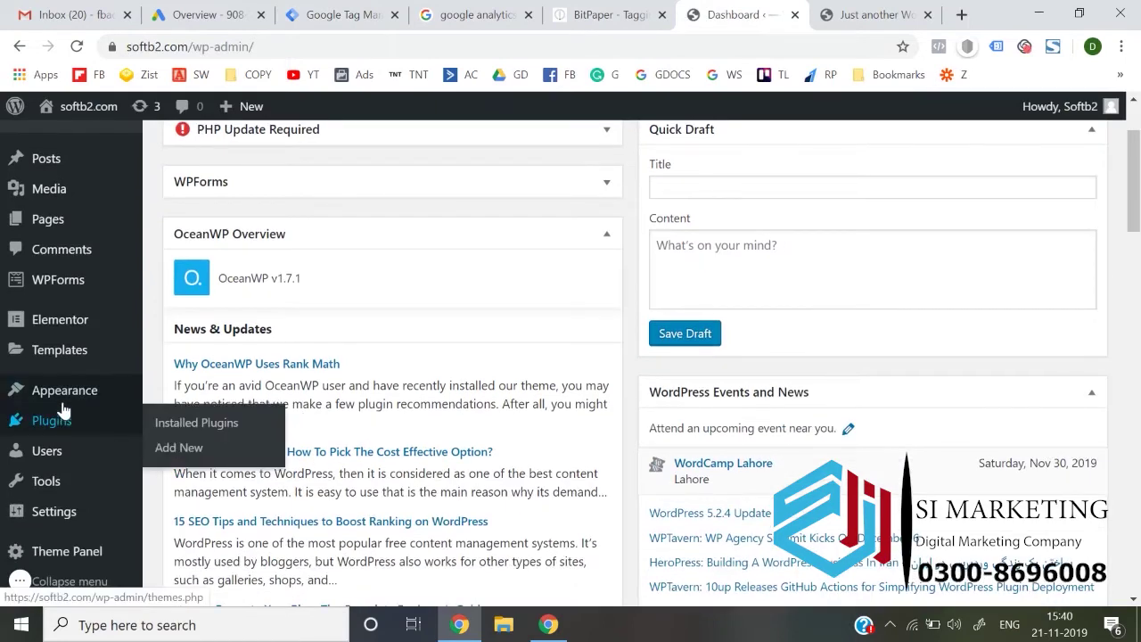
mouse_move(64, 406)
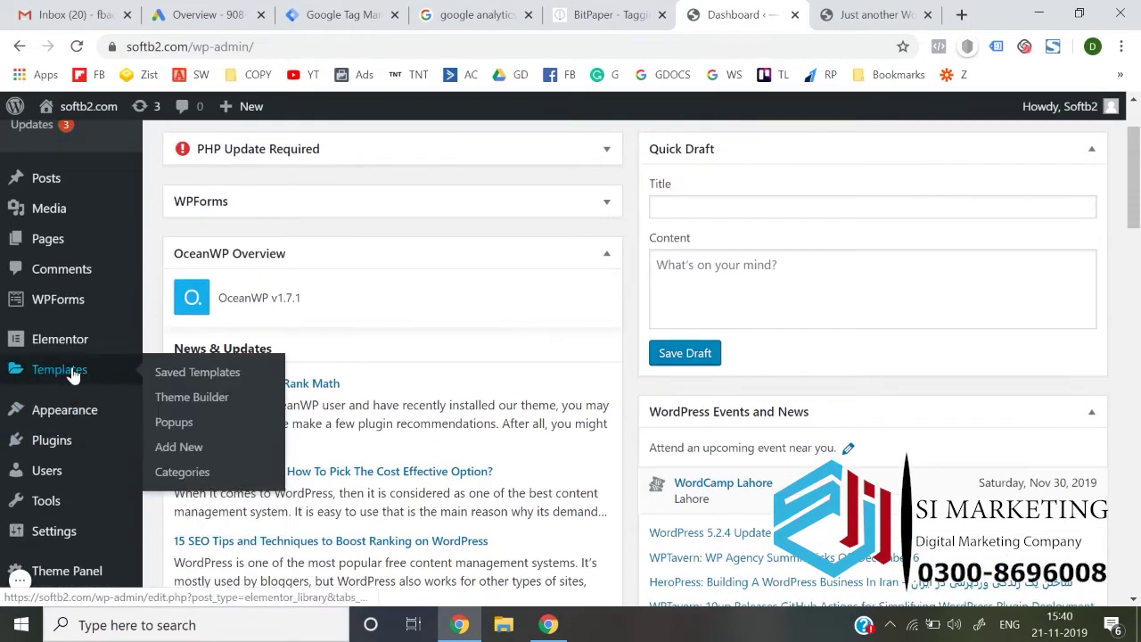
scroll(70, 363, "down", 1)
scroll(65, 428, "down", 1)
mouse_move(59, 432)
left_click(186, 460)
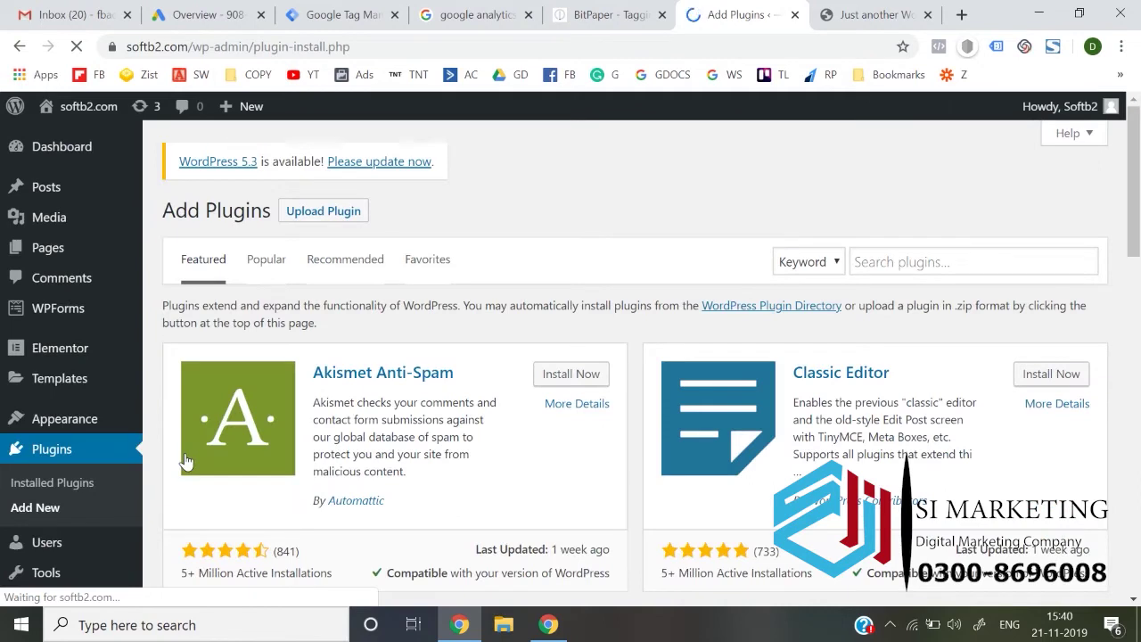
Step: Search the plugin directory for "google tag manager"
left_click(898, 267)
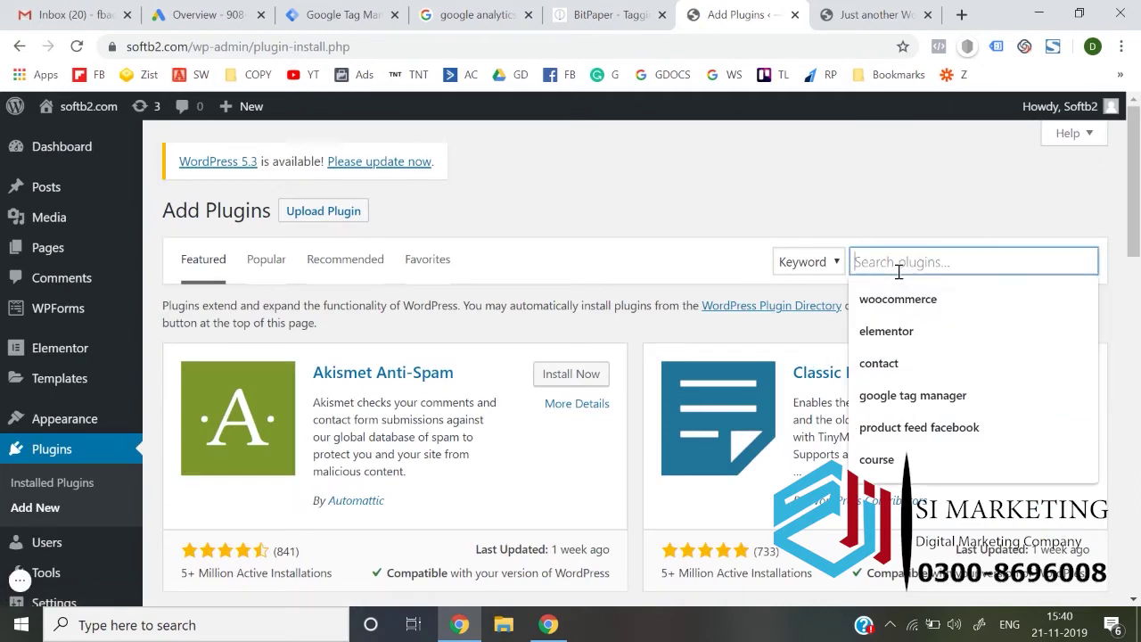
type("google")
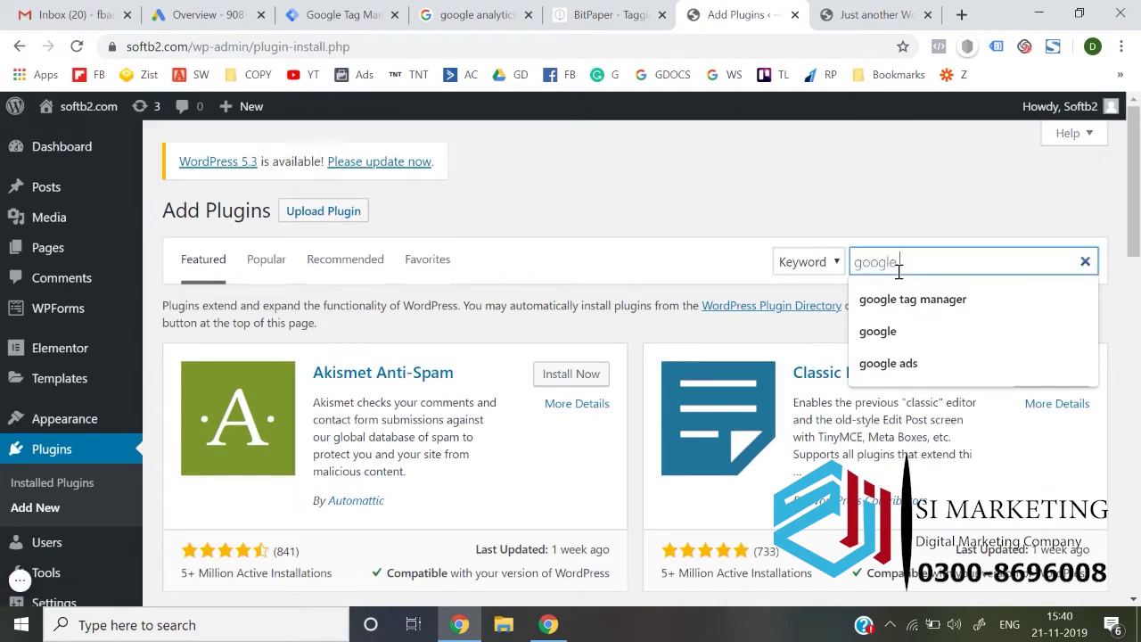
key("Return")
type("tag m")
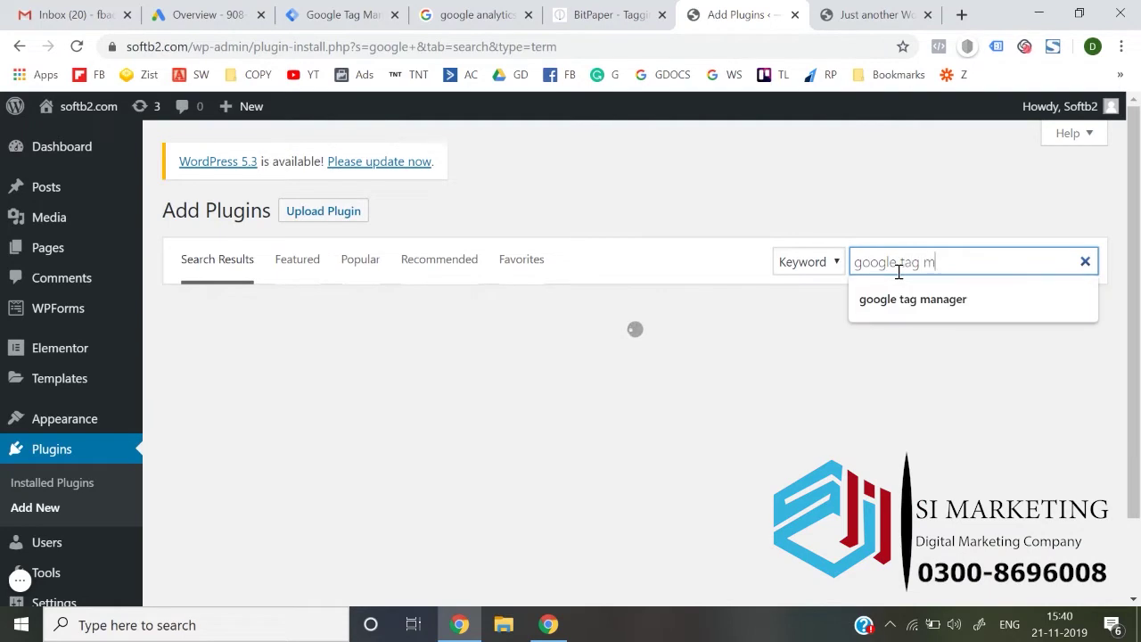
type("anager")
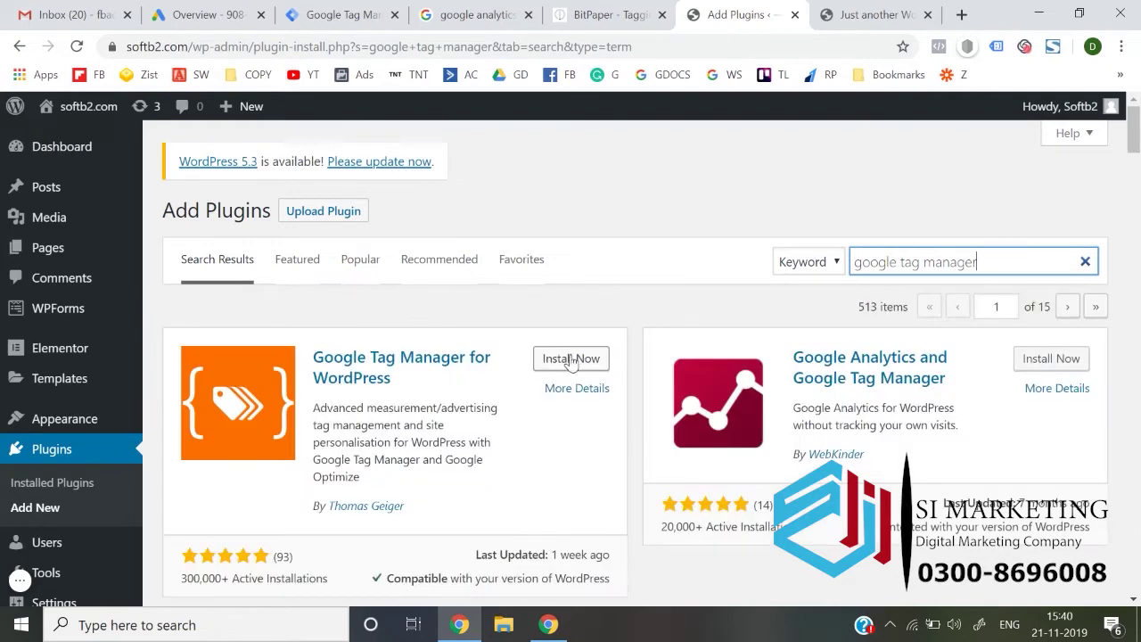
Step: Install and activate the Google Tag Manager for WordPress plugin, and open its settings
left_click(412, 389)
left_click(570, 360)
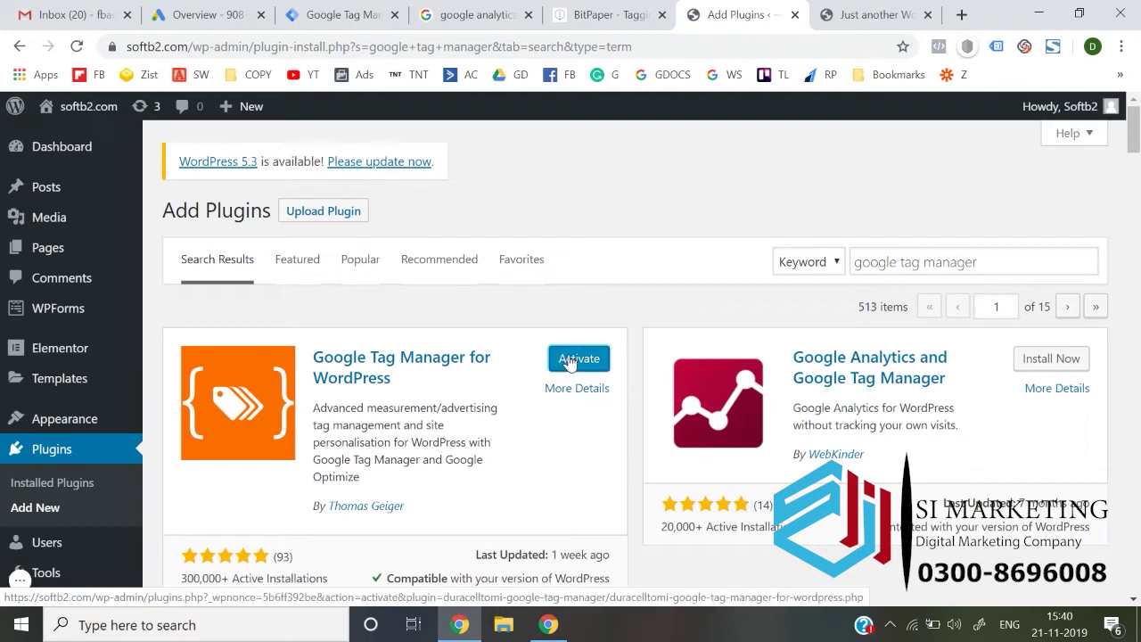
left_click(568, 359)
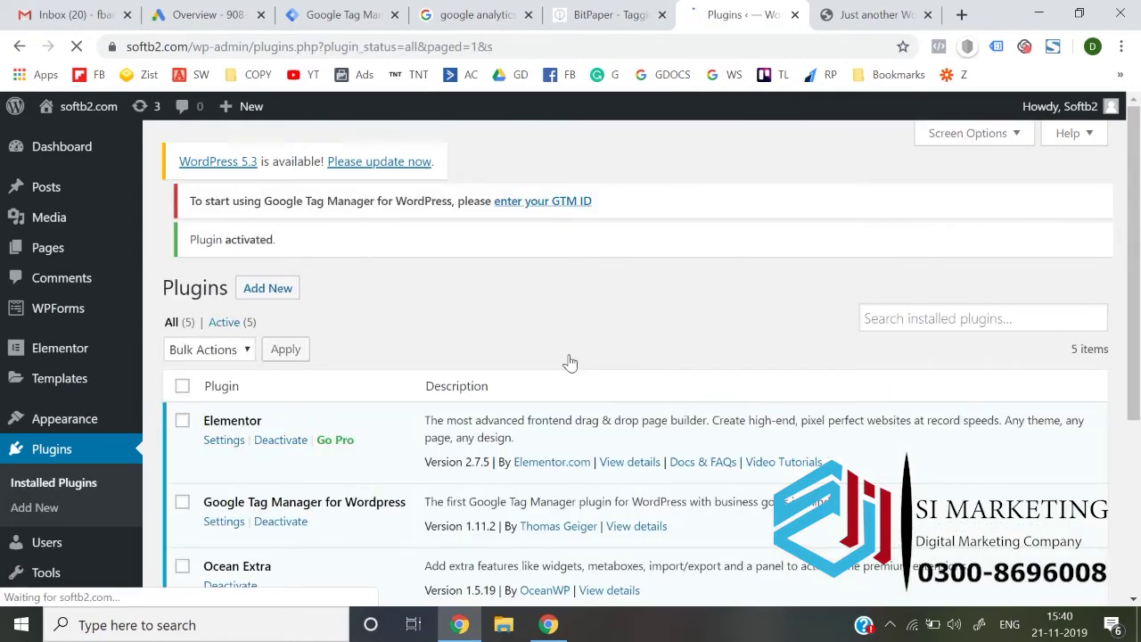
scroll(570, 362, "down", 4)
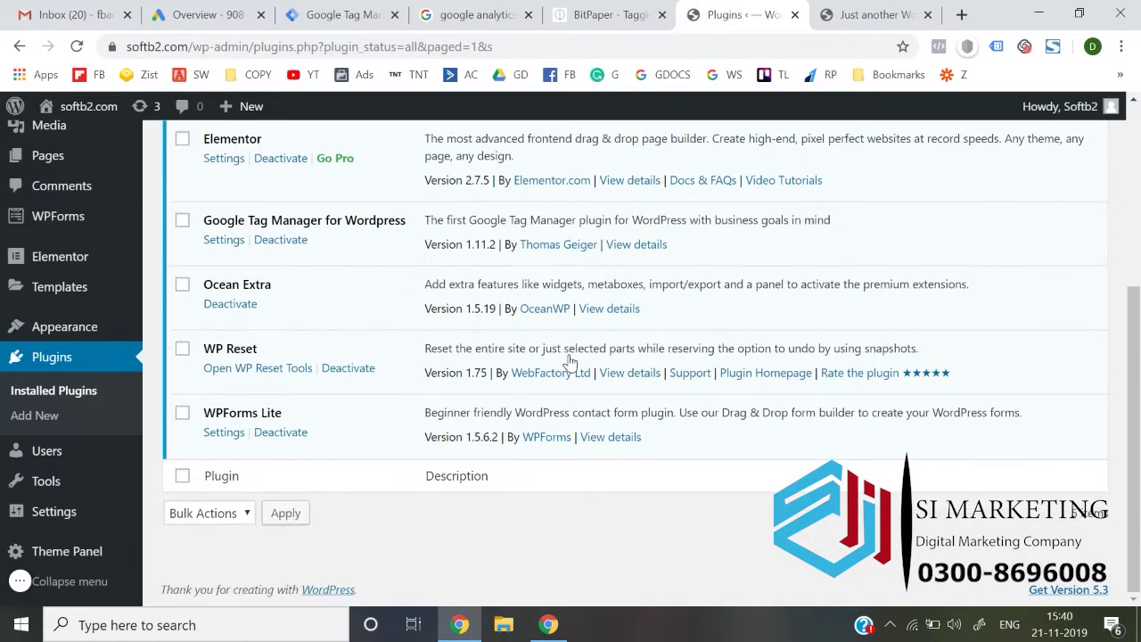
scroll(290, 415, "up", 2)
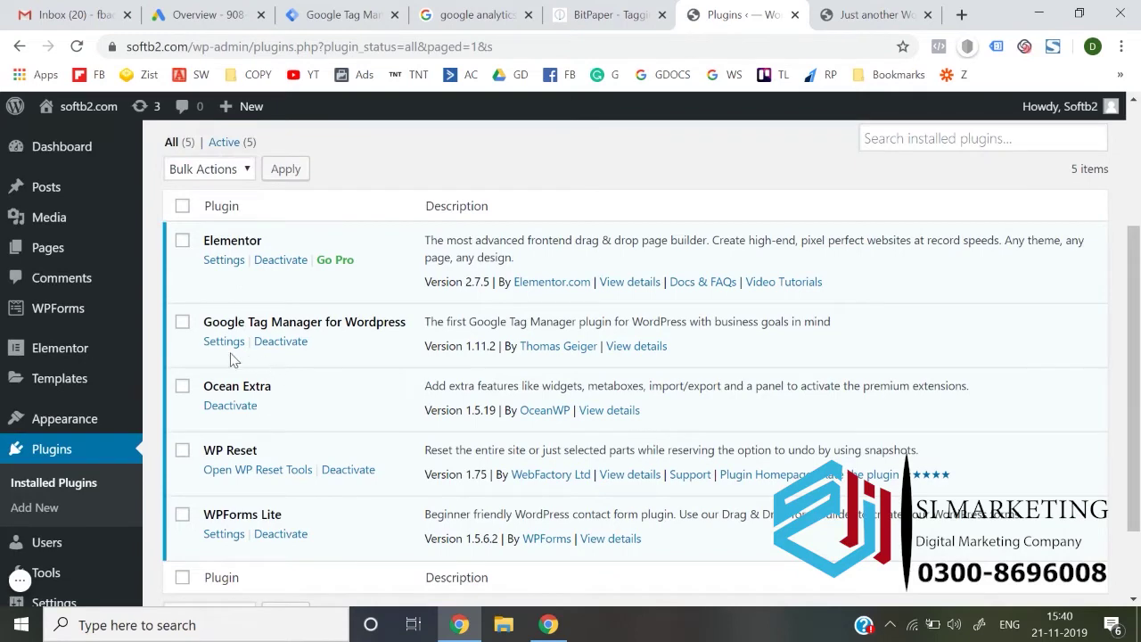
left_click(227, 346)
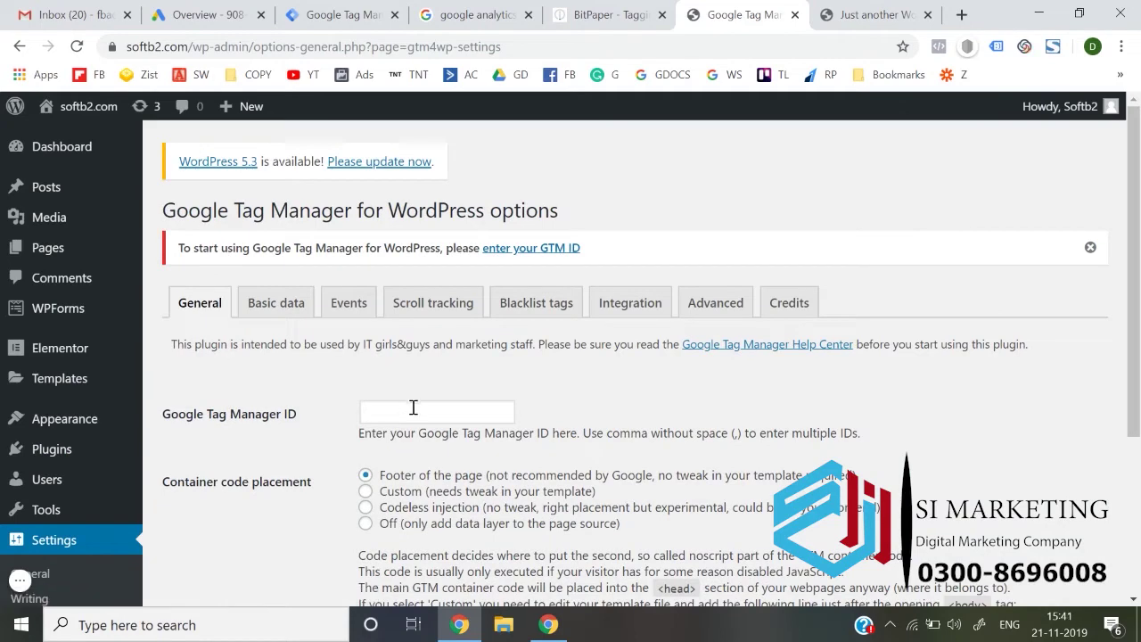
Step: Switch back to Tag Manager and copy the Softb2.com container's GTM ID
left_click(343, 14)
left_click(705, 171)
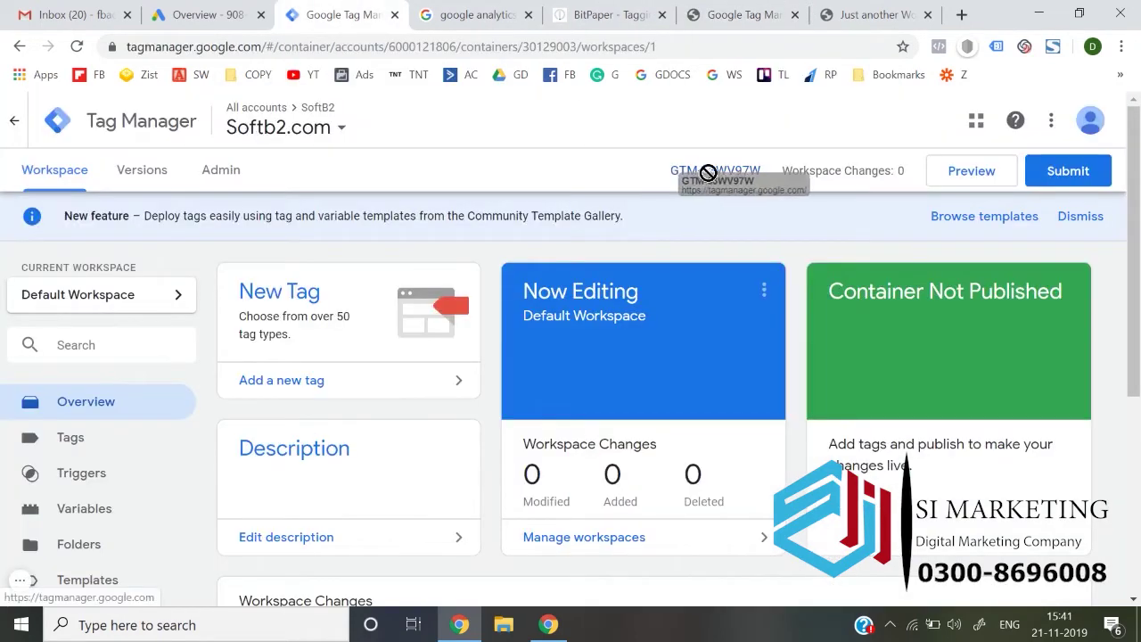
left_click_drag(662, 173, 744, 224)
left_click(744, 224)
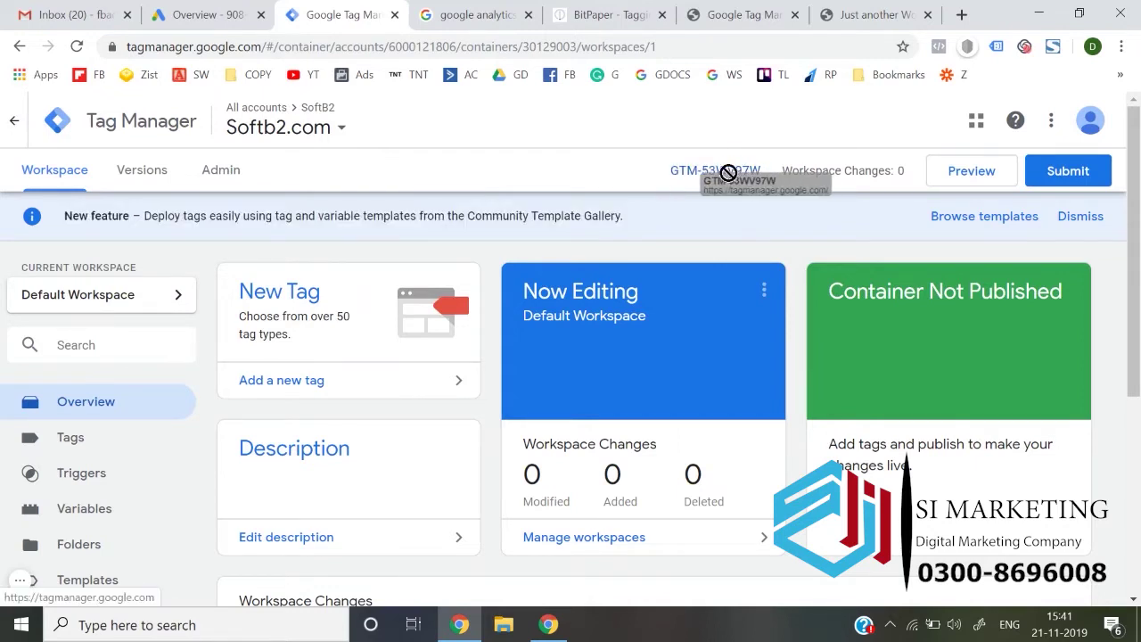
left_click_drag(668, 169, 762, 163)
key("ctrl+c")
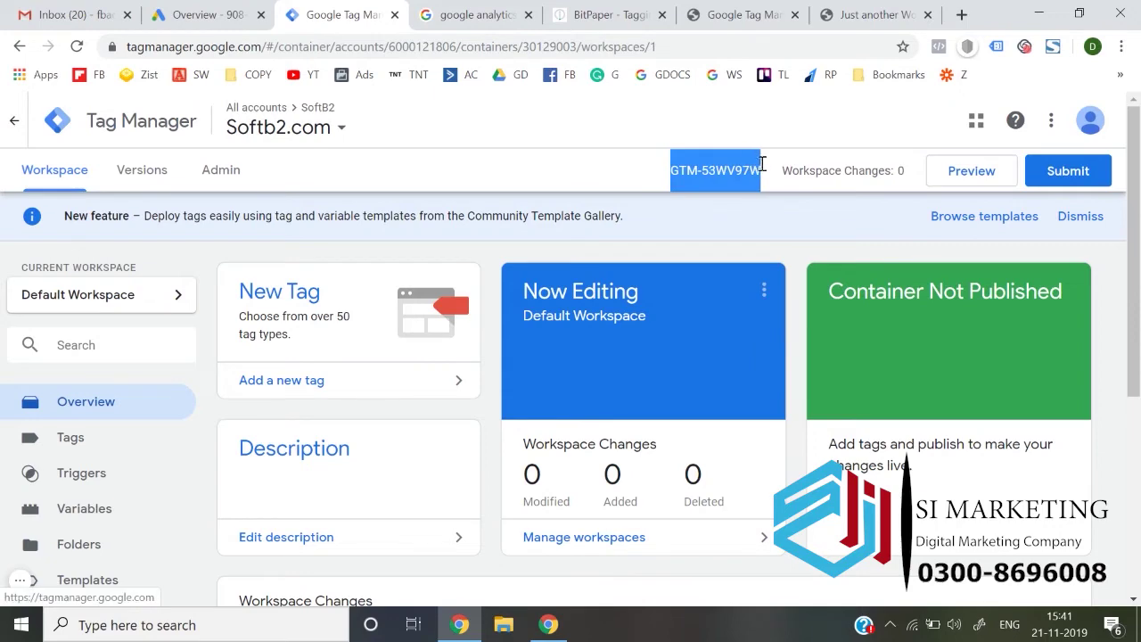
Step: Paste the copied container ID as the Google Tag Manager ID in the WordPress plugin options
left_click(731, 11)
left_click(402, 415)
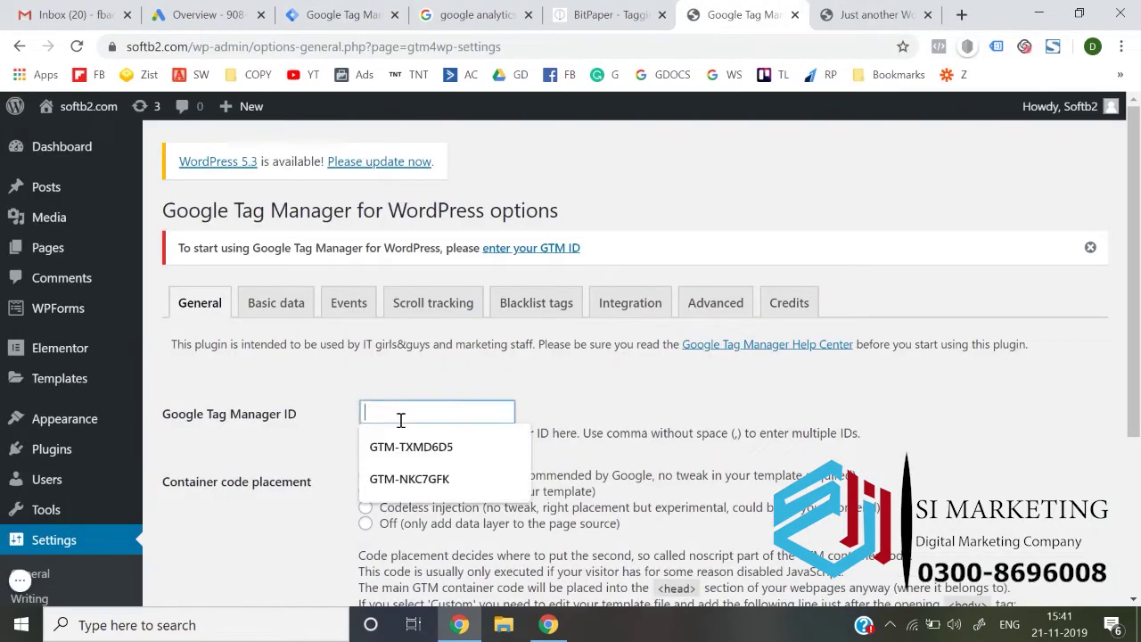
key("ctrl+v")
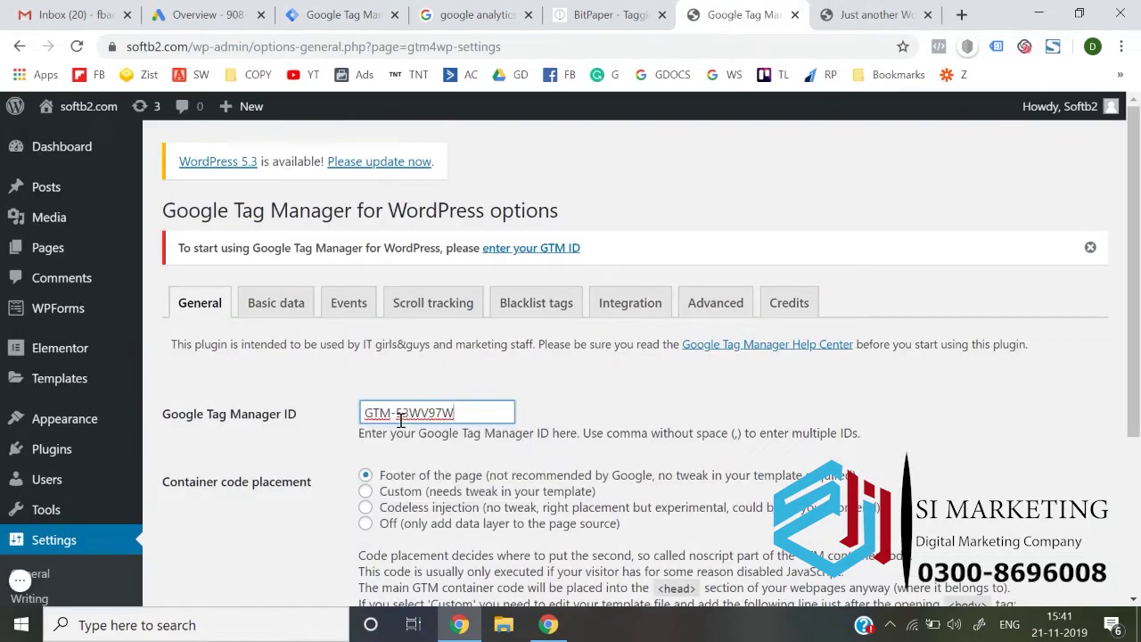
Step: Set the container code placement to Codeless injection and save the plugin settings
left_click(365, 507)
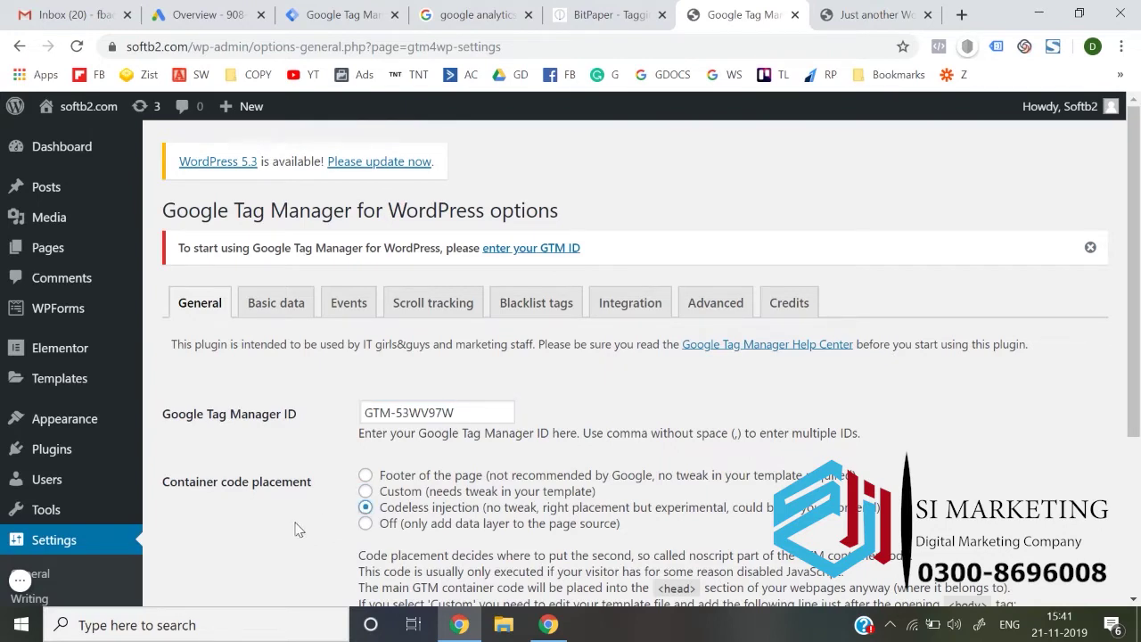
scroll(291, 521, "down", 2)
left_click(213, 499)
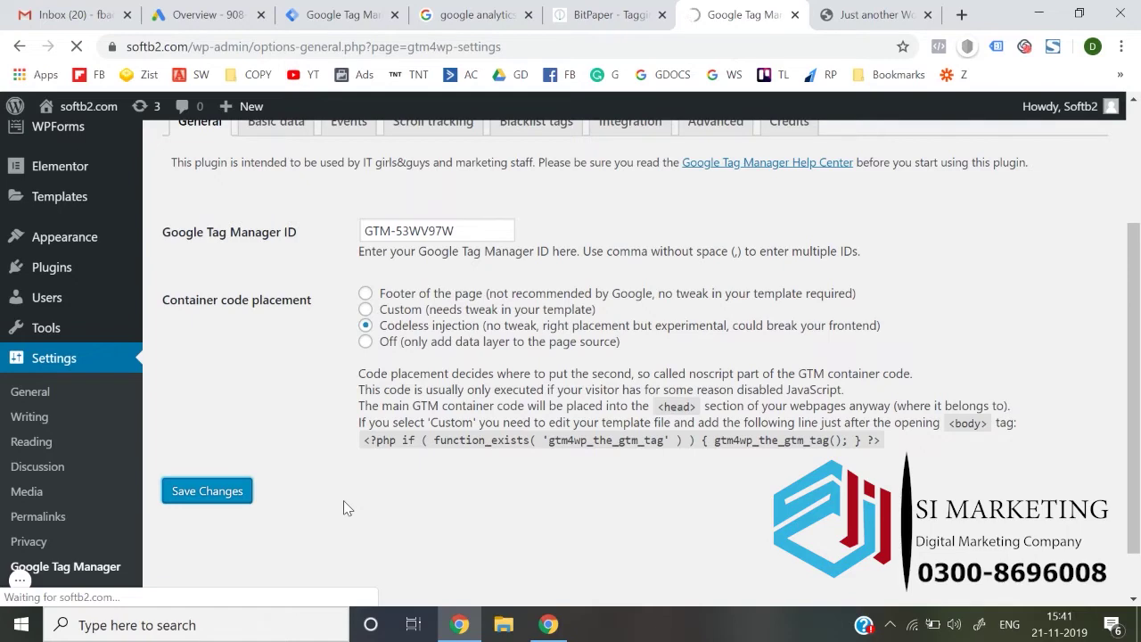
scroll(343, 500, "down", 1)
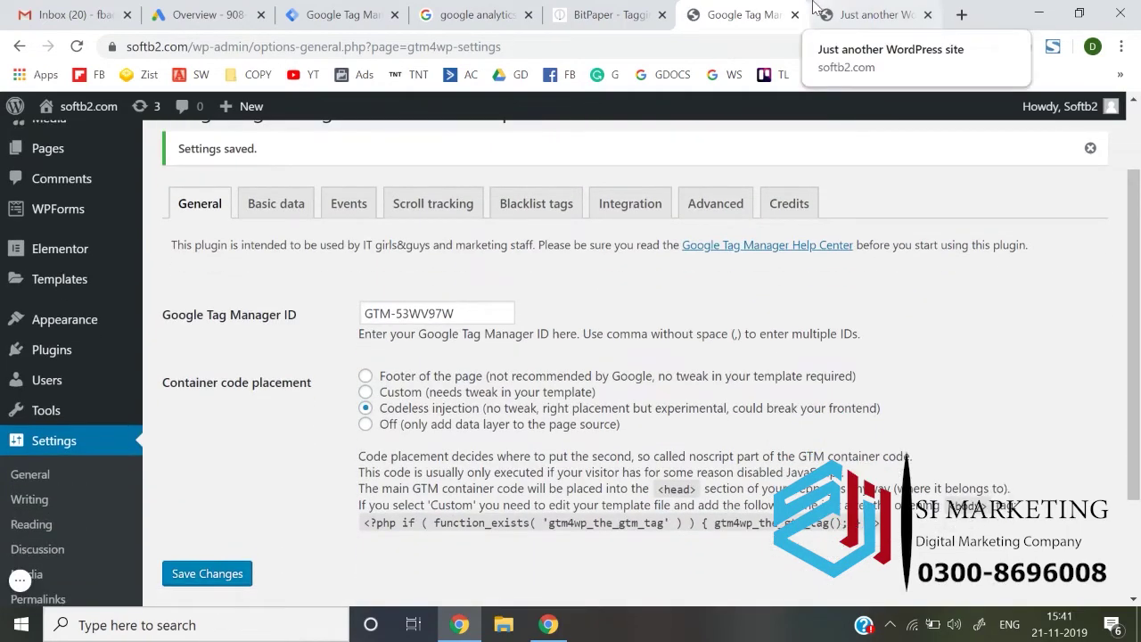
Step: Submit and publish the Softb2.com container in Tag Manager without a version name or description, and return to the workspace
left_click(915, 9)
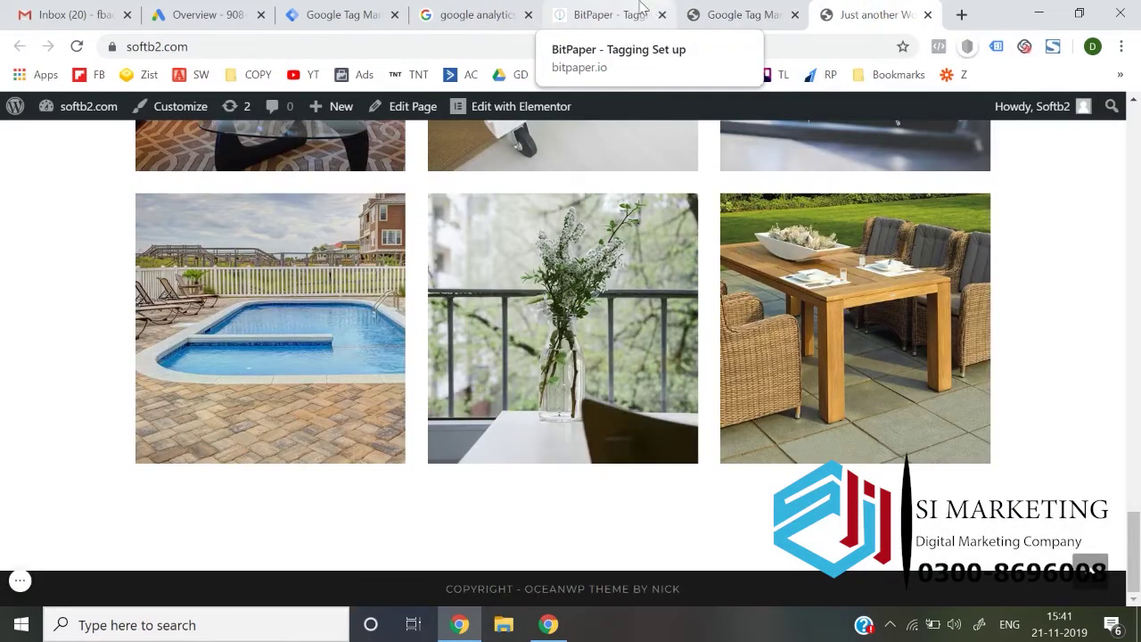
left_click(343, 14)
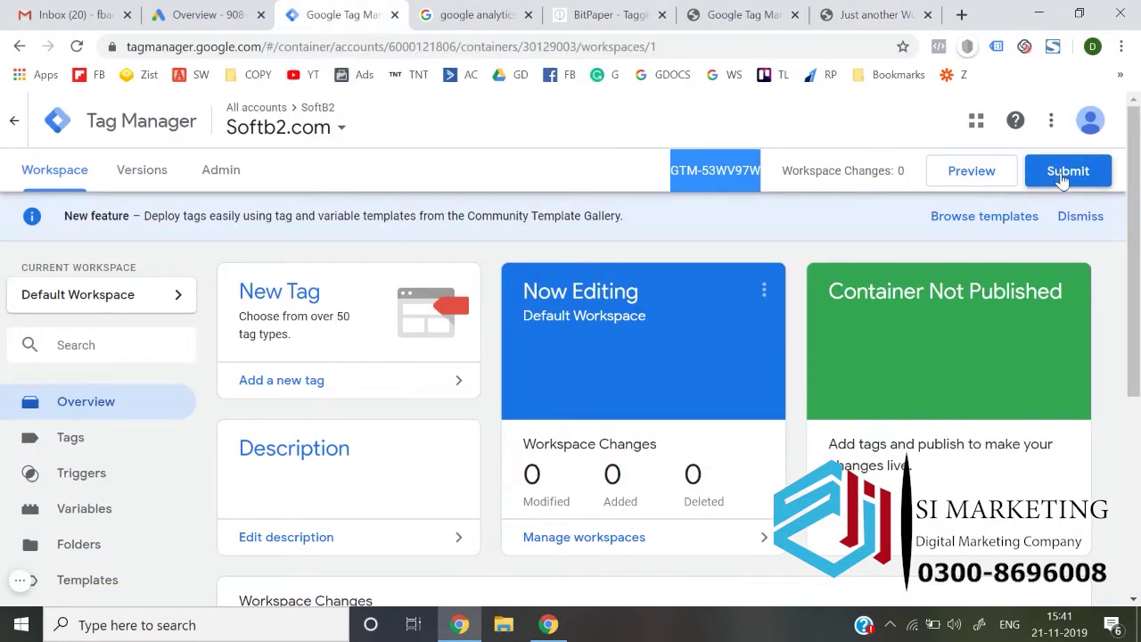
left_click(1061, 174)
left_click(1077, 126)
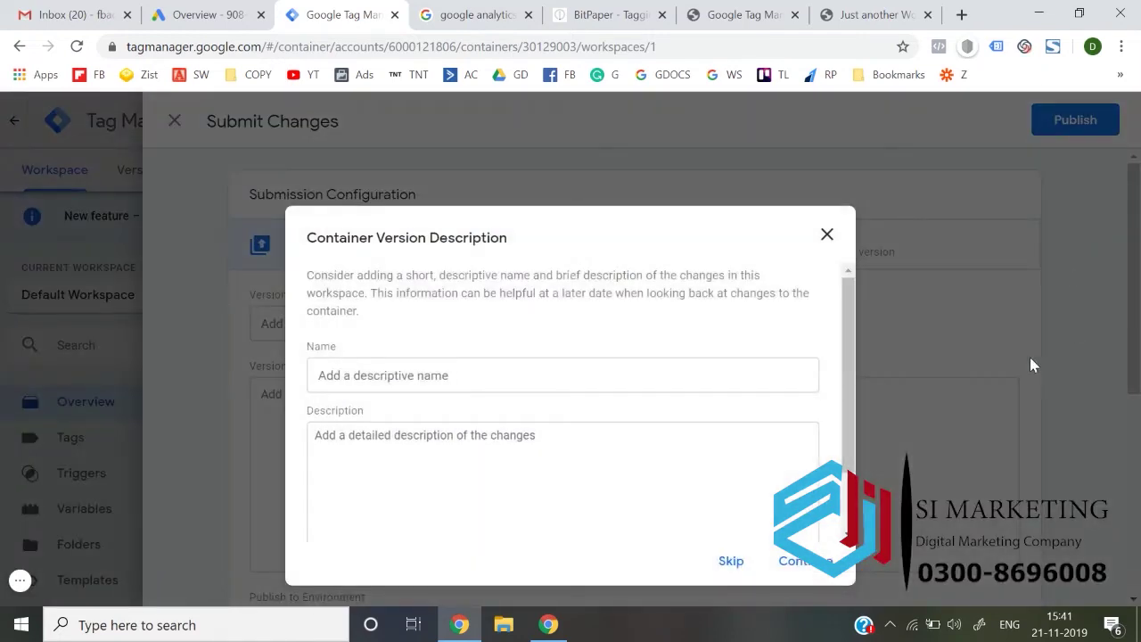
left_click(805, 561)
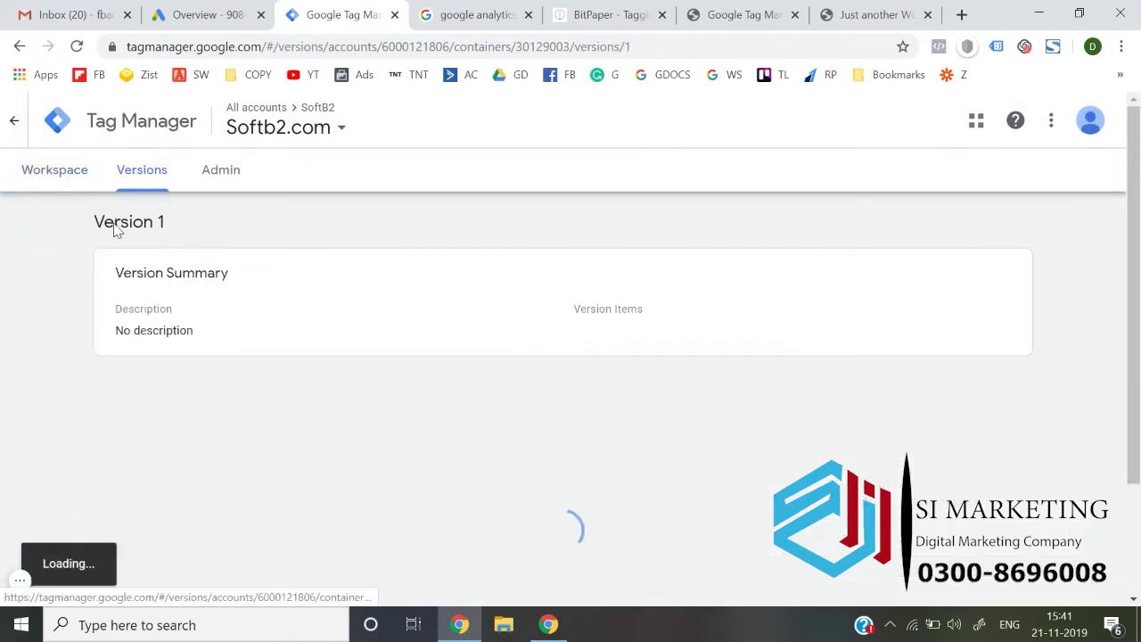
left_click(60, 172)
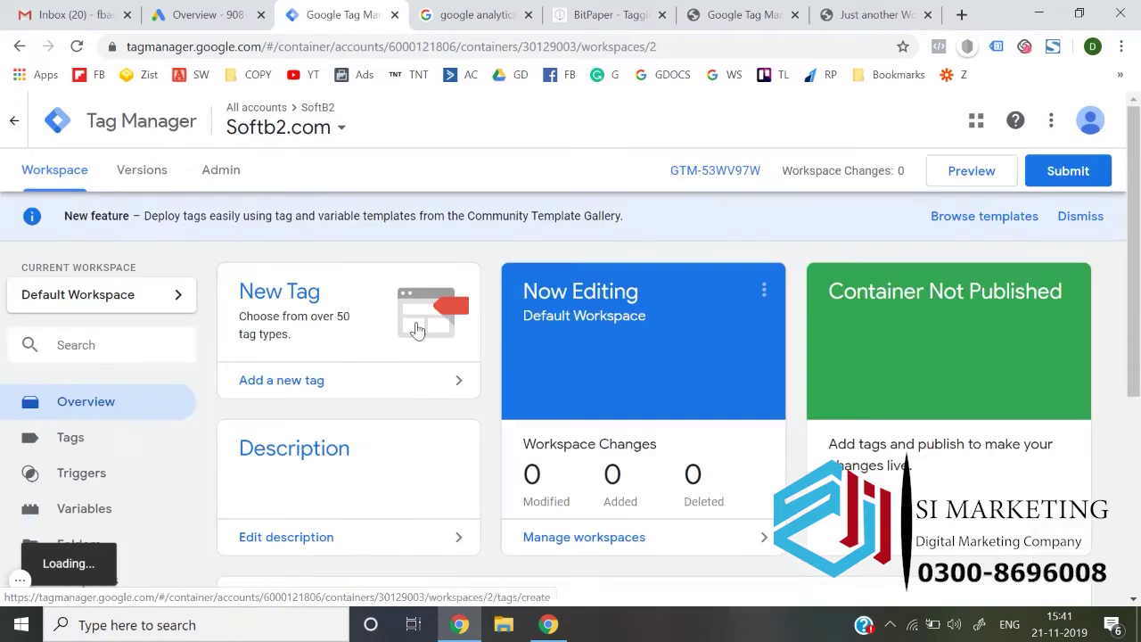
Step: Save the Google Tag Manager plugin settings in WordPress again and reload the softb2.com home page
left_click(819, 13)
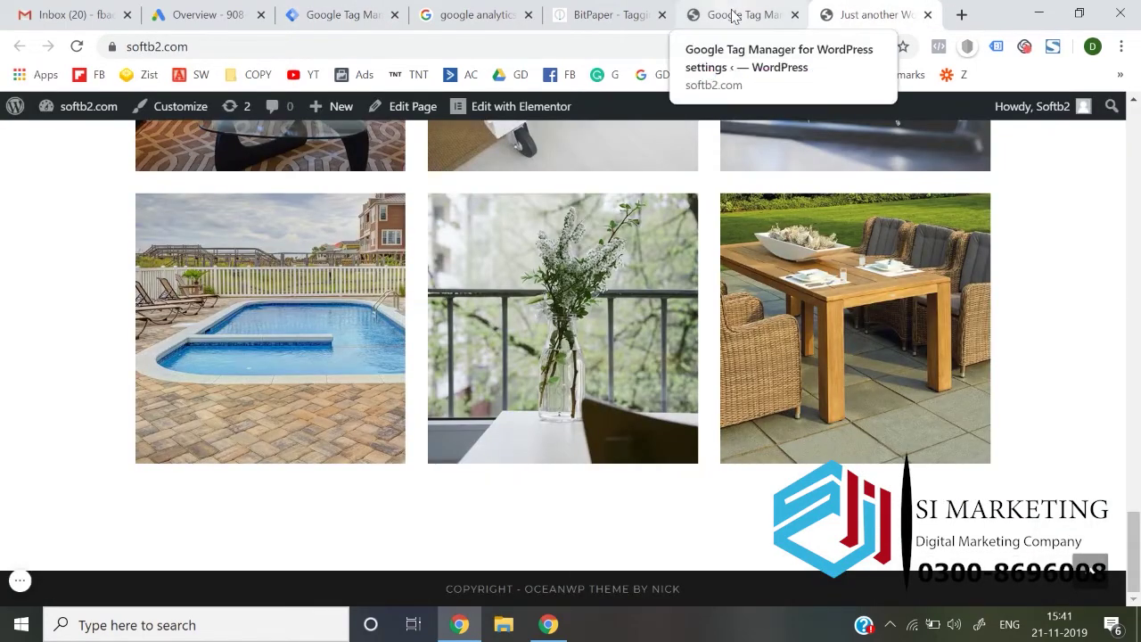
left_click(731, 12)
left_click(228, 574)
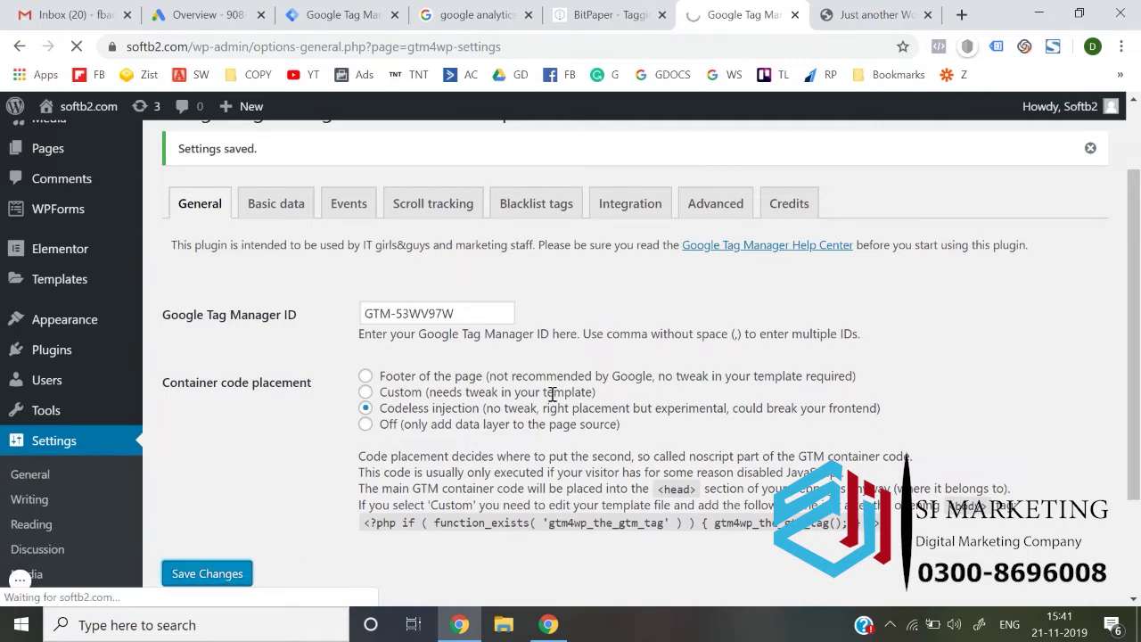
left_click(869, 15)
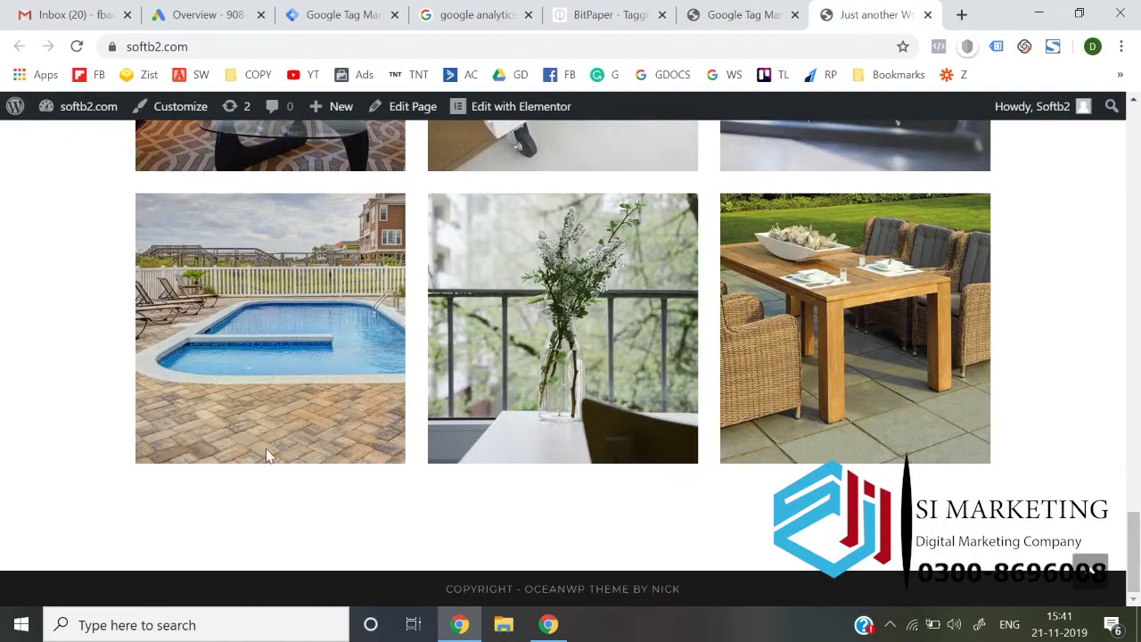
key("F5")
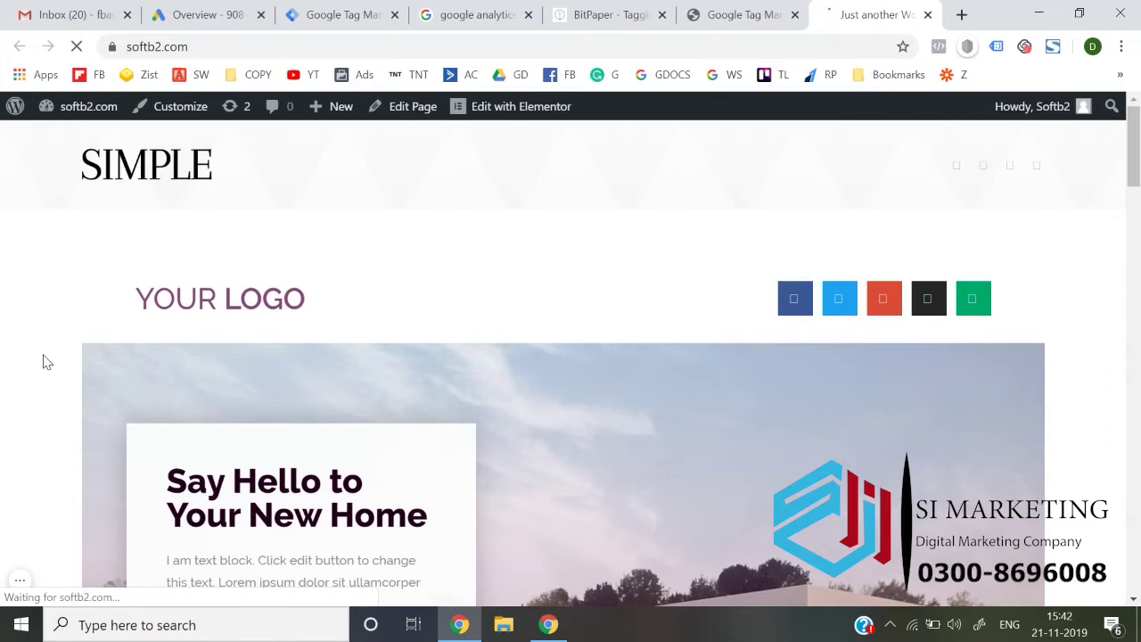
Step: Turn on preview mode for the Default Workspace and check the softb2.com home page for the Tag Manager debug pane
left_click(322, 9)
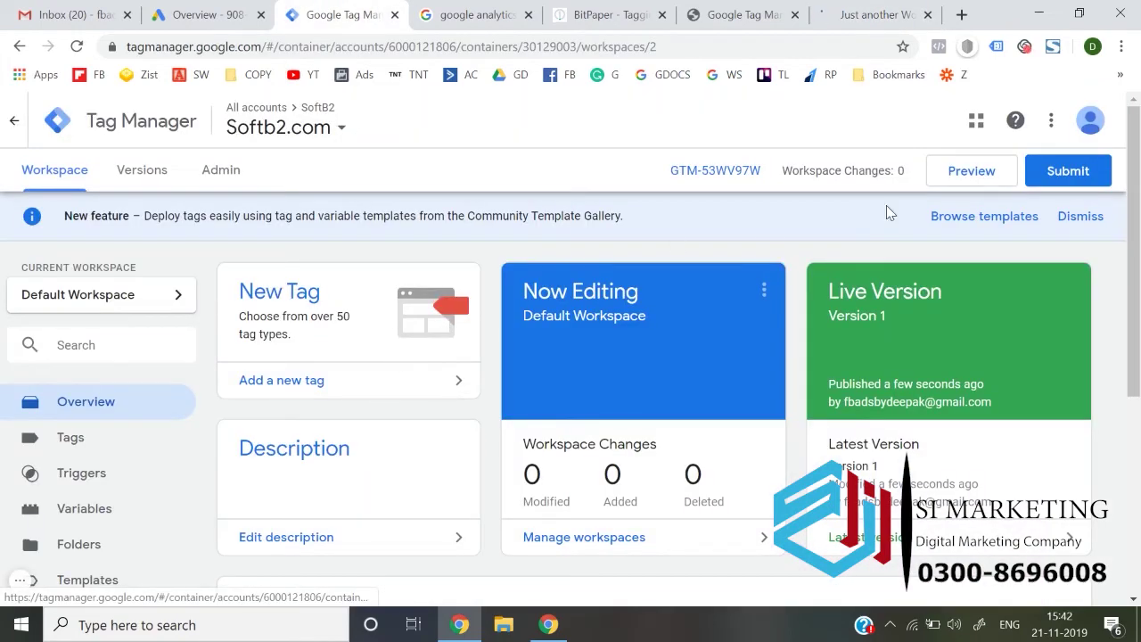
left_click(962, 179)
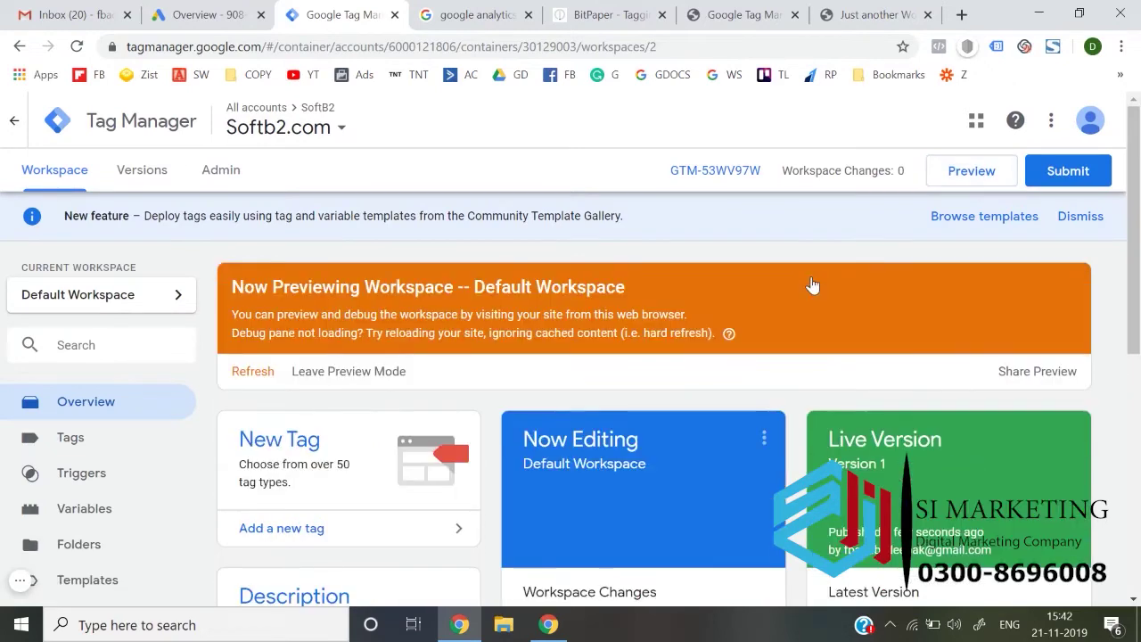
left_click(865, 14)
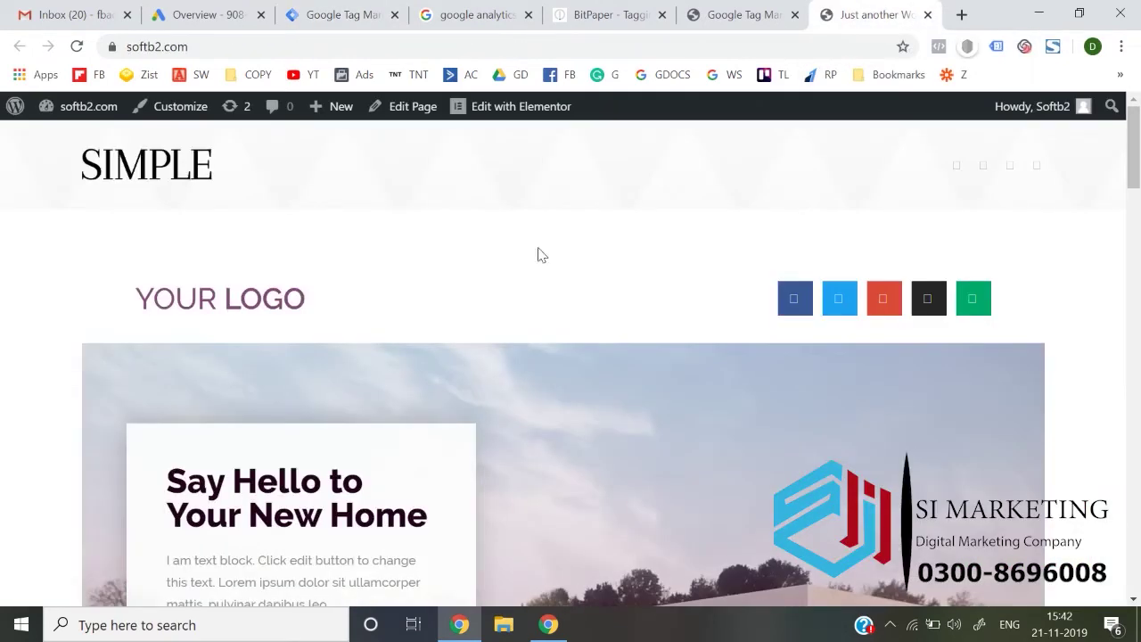
scroll(494, 302, "down", 15)
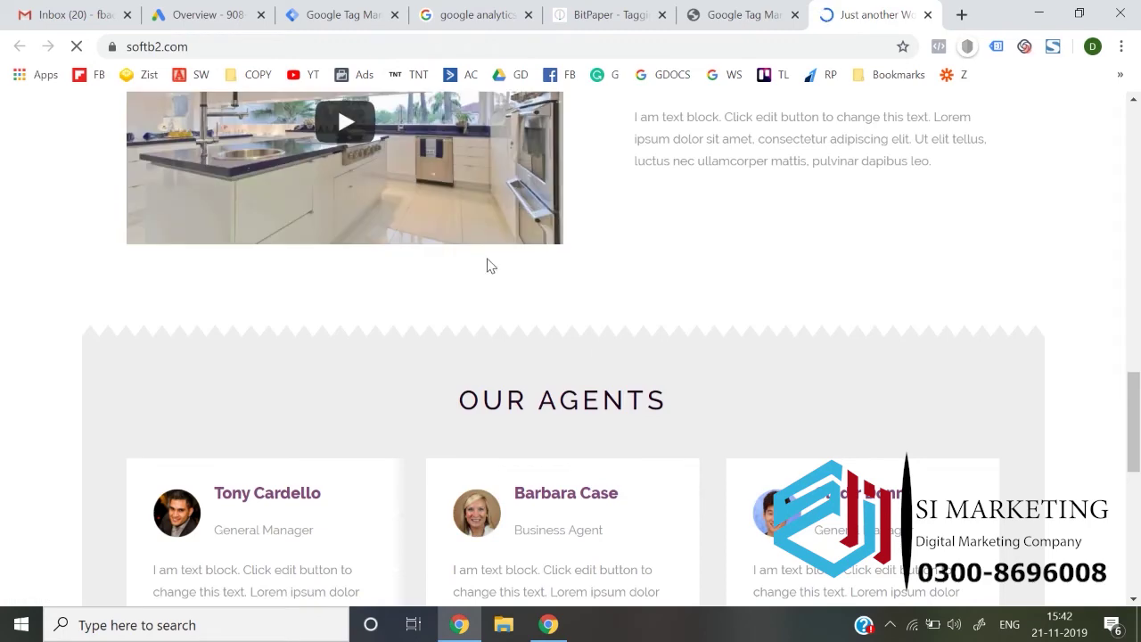
scroll(489, 262, "down", 1)
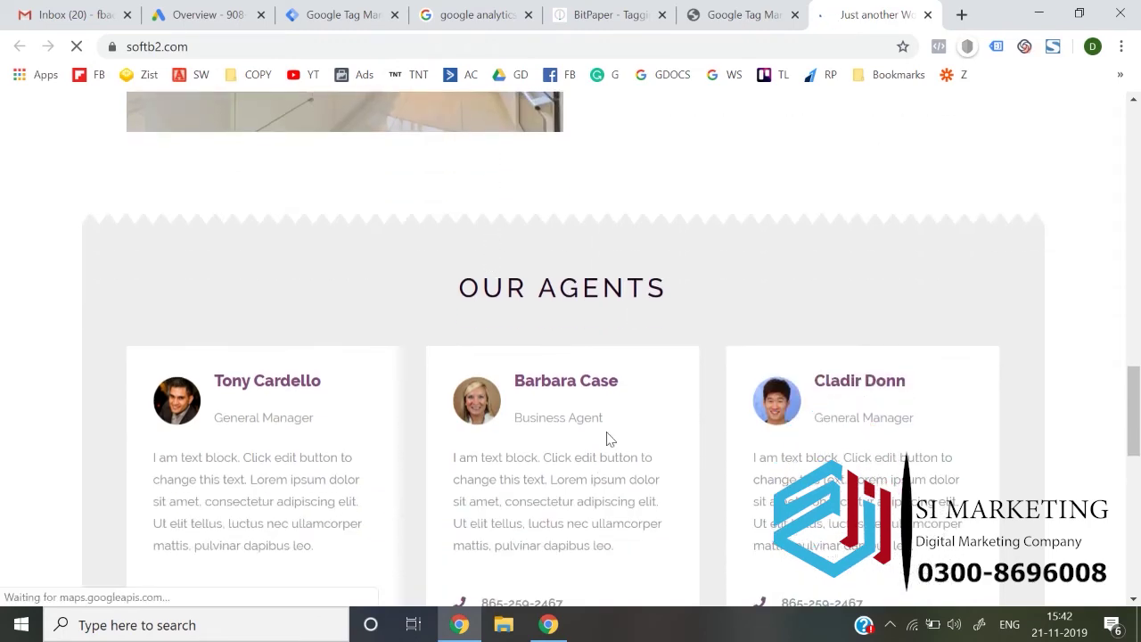
scroll(600, 473, "down", 2)
scroll(612, 425, "down", 4)
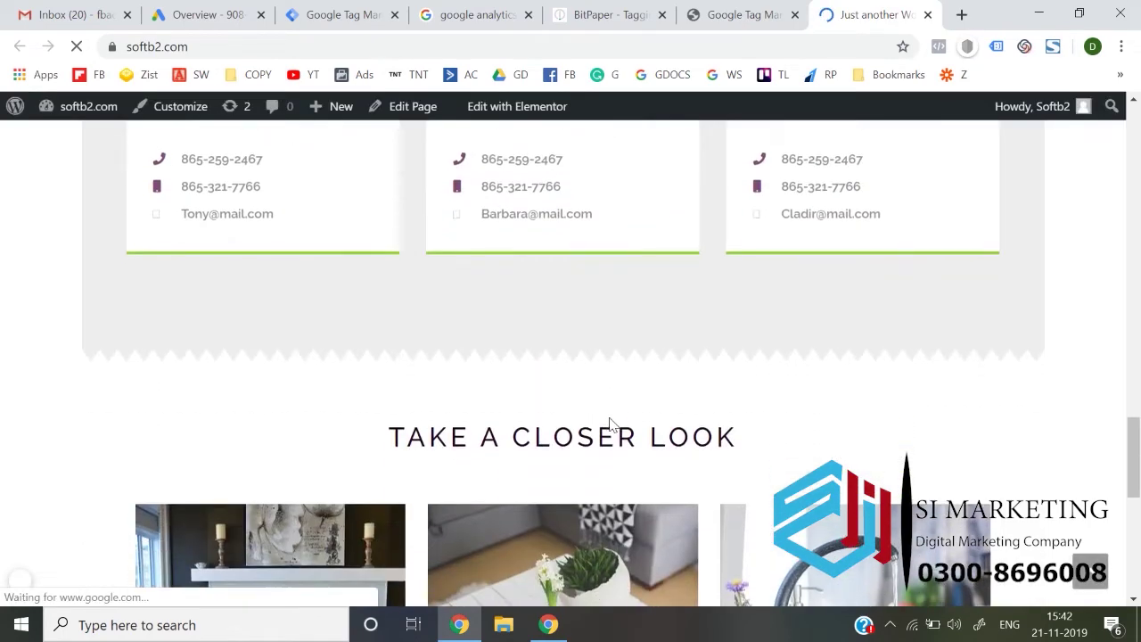
scroll(612, 425, "up", 6)
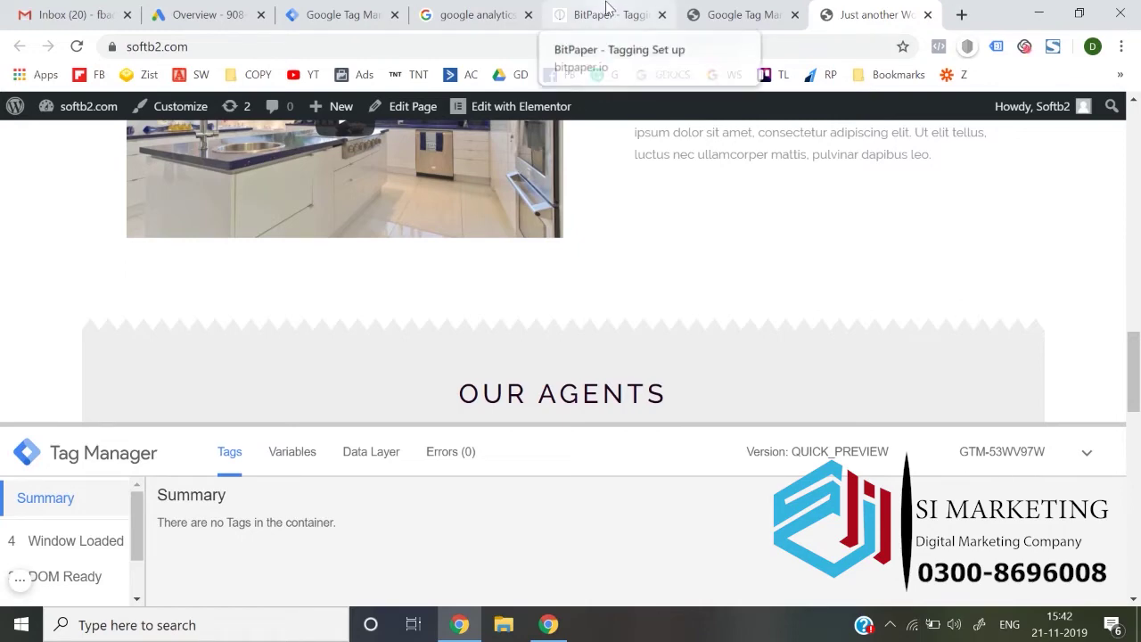
Step: Leave preview mode in Tag Manager and reload the softb2.com page to check the debug pane
left_click(352, 12)
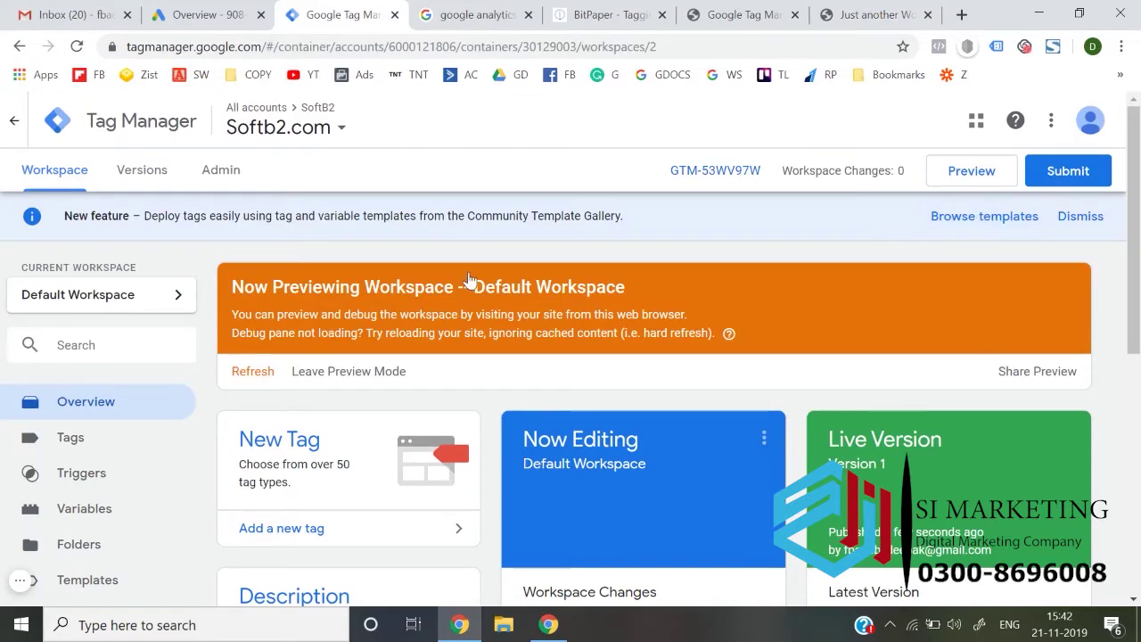
left_click(390, 372)
left_click(704, 306)
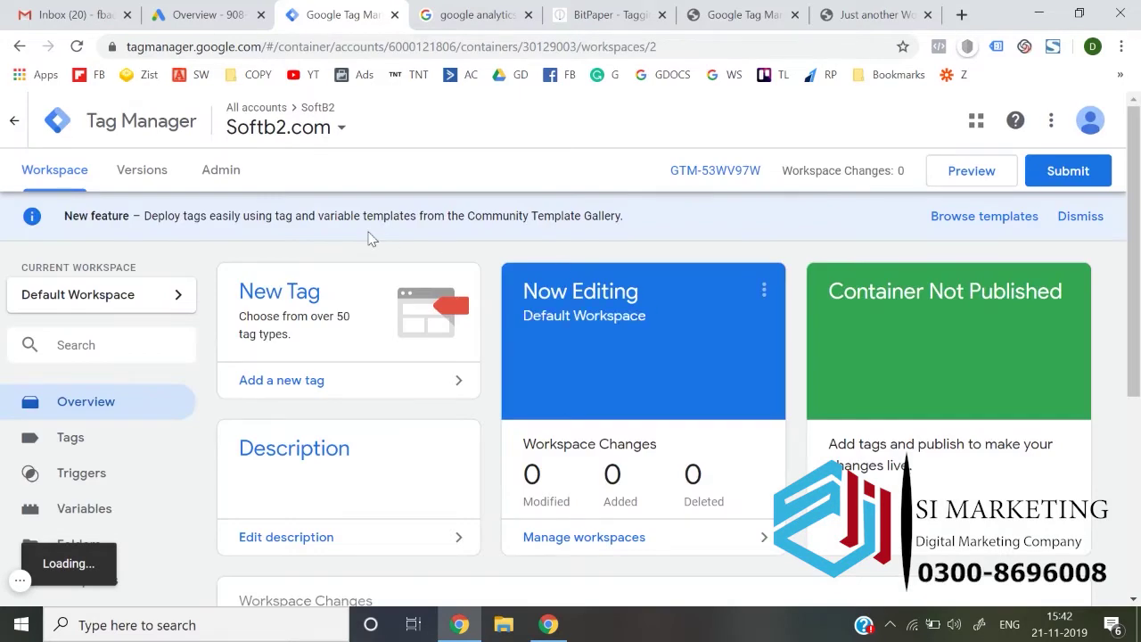
left_click(860, 7)
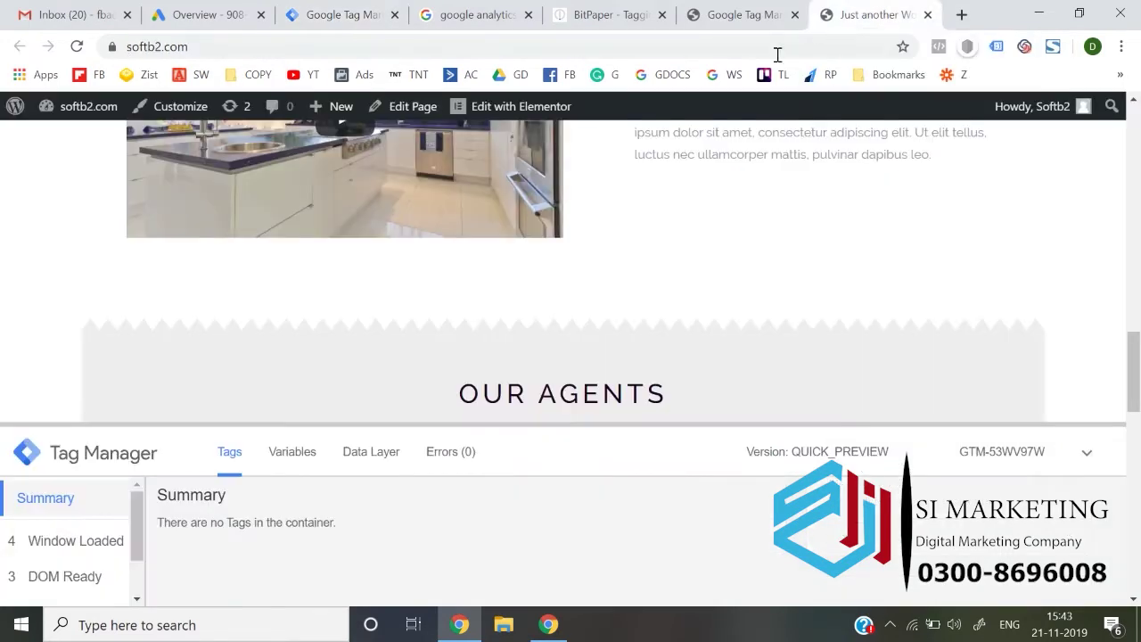
left_click(773, 50)
key("Return")
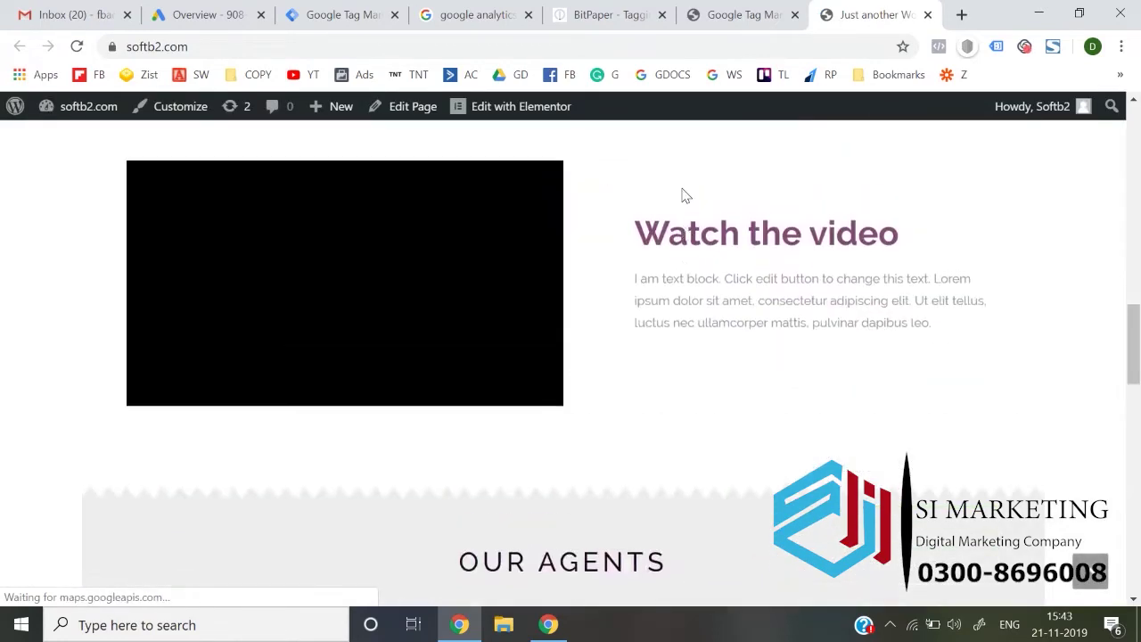
scroll(682, 188, "up", 6)
Step: Switch to the BitPaper whiteboard and handwrite a circled 2 with an underlined "google analytics" below the google tag manager item
left_click(365, 12)
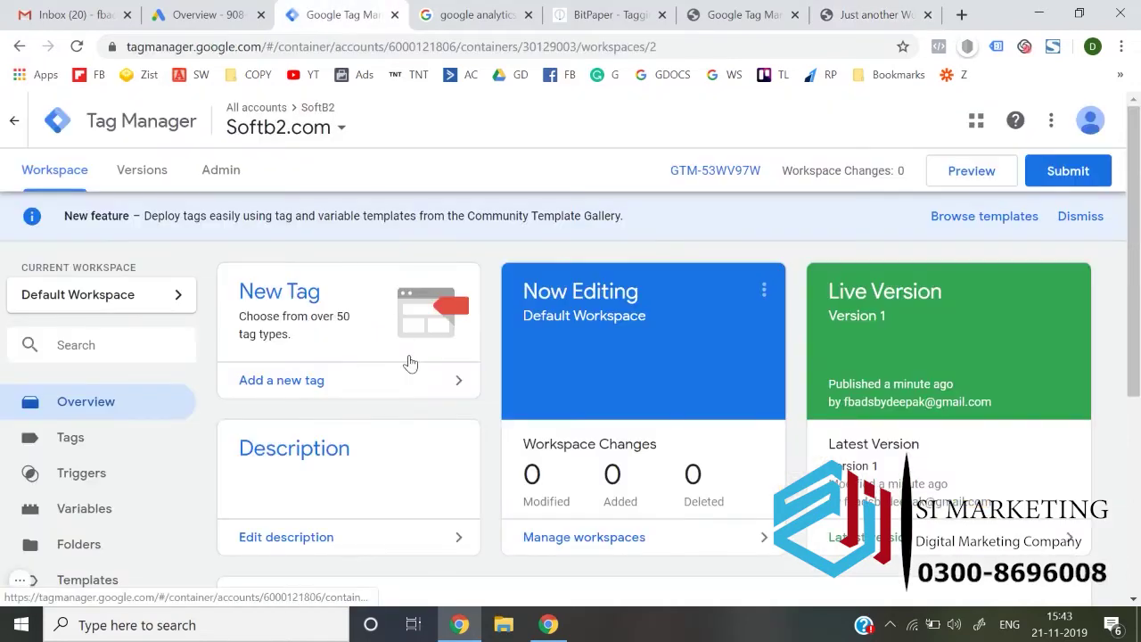
left_click(613, 9)
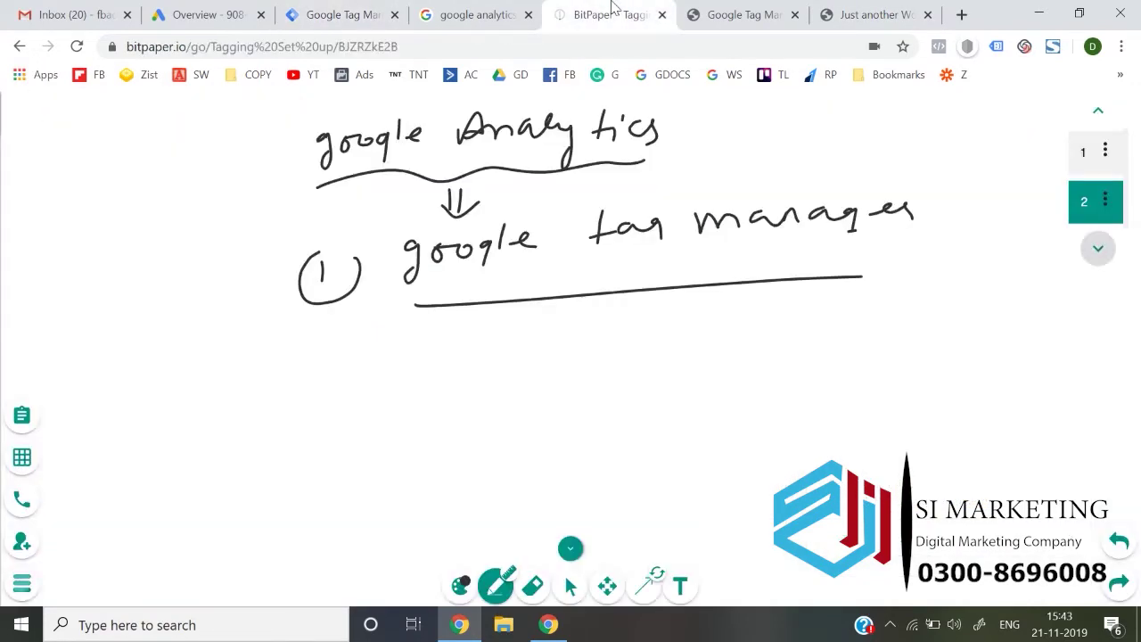
mouse_move(327, 357)
left_mouse_down()
mouse_move(352, 380)
mouse_move(360, 355)
left_mouse_up()
mouse_move(435, 350)
left_mouse_down()
mouse_move(418, 389)
mouse_move(484, 369)
mouse_move(517, 377)
mouse_move(548, 340)
mouse_move(683, 362)
mouse_move(747, 331)
mouse_move(805, 333)
mouse_move(861, 352)
left_mouse_up()
left_click_drag(419, 394, 838, 369)
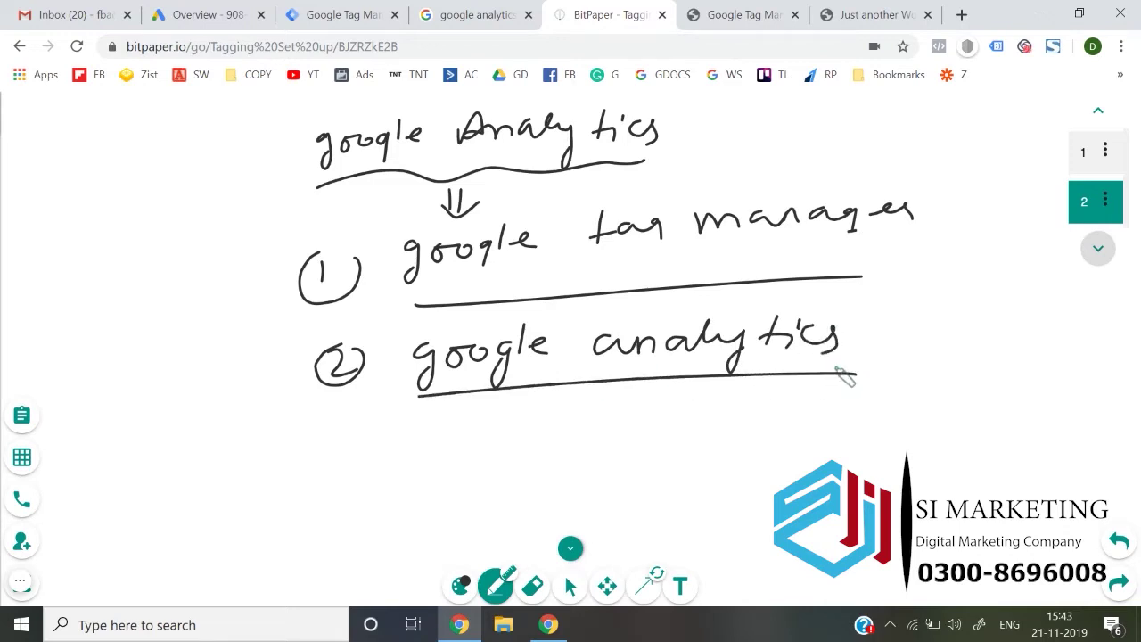
Step: Open Google Analytics from the Google search results and start creating a new account in its administration area
left_click(498, 9)
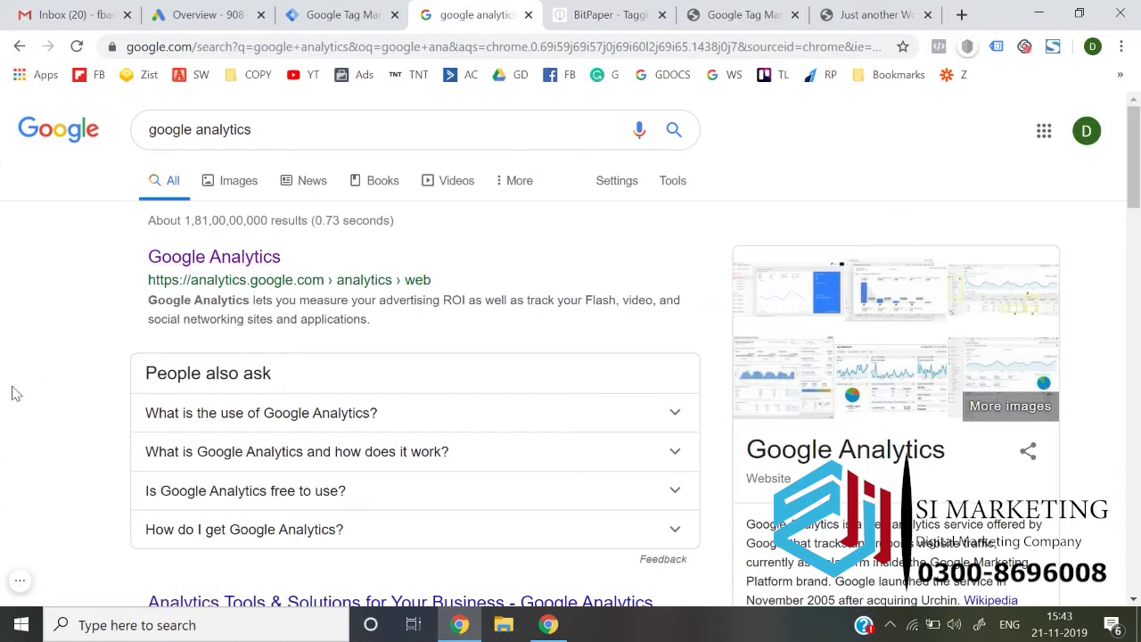
left_click(175, 266)
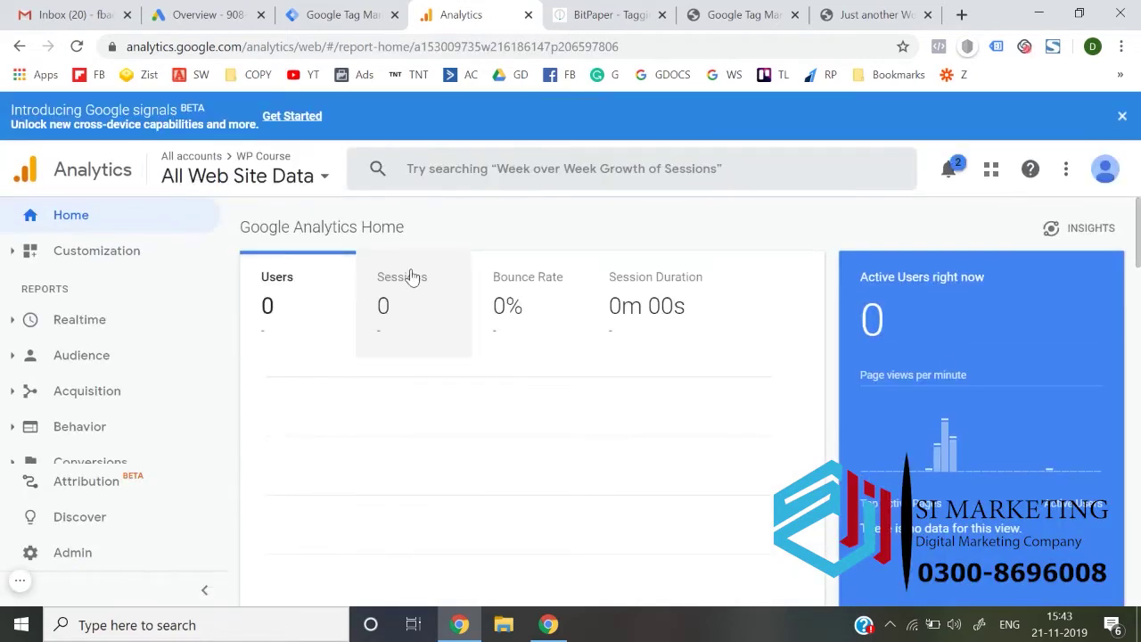
left_click(119, 552)
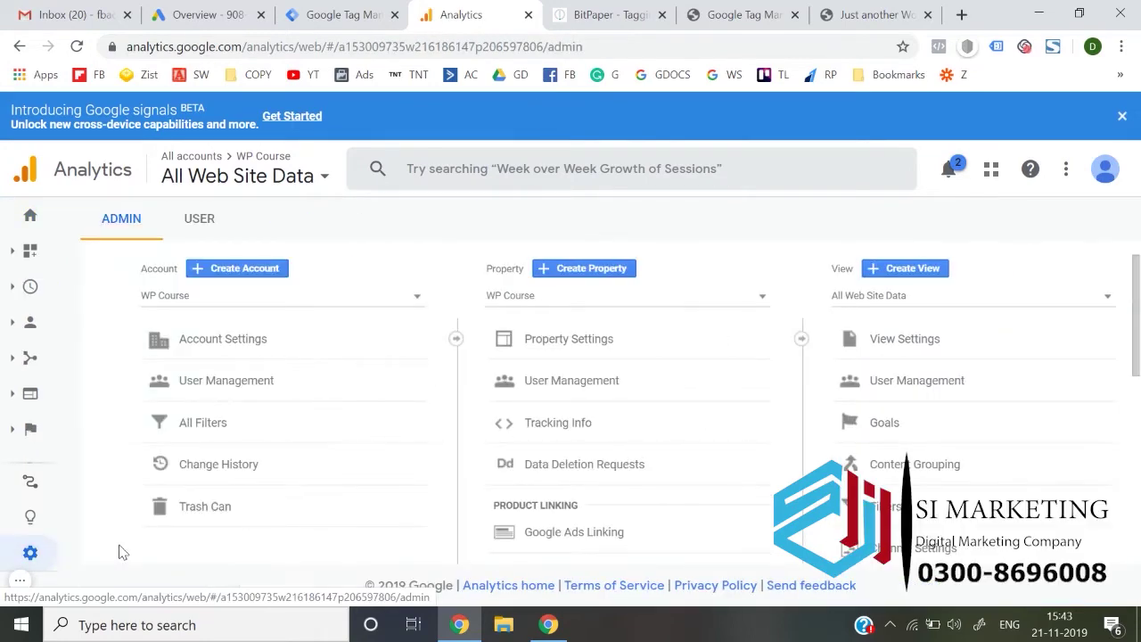
left_click(250, 269)
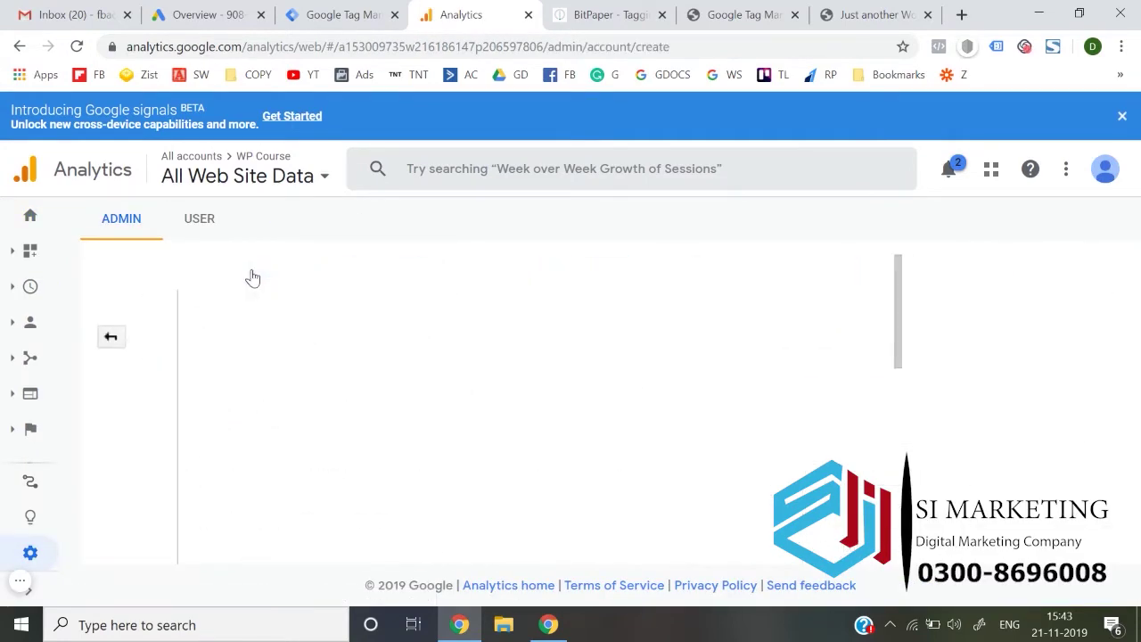
Step: Name the new Analytics account Soft B2, keep the default data sharing settings and choose Web as what to measure
scroll(325, 434, "down", 1)
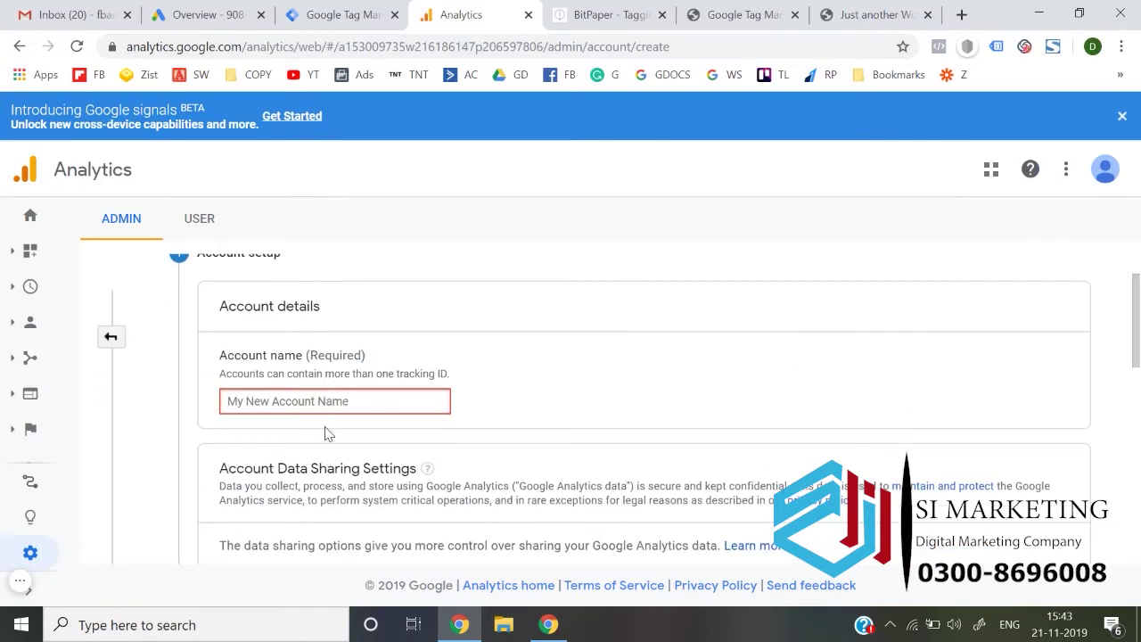
type("Soft B2")
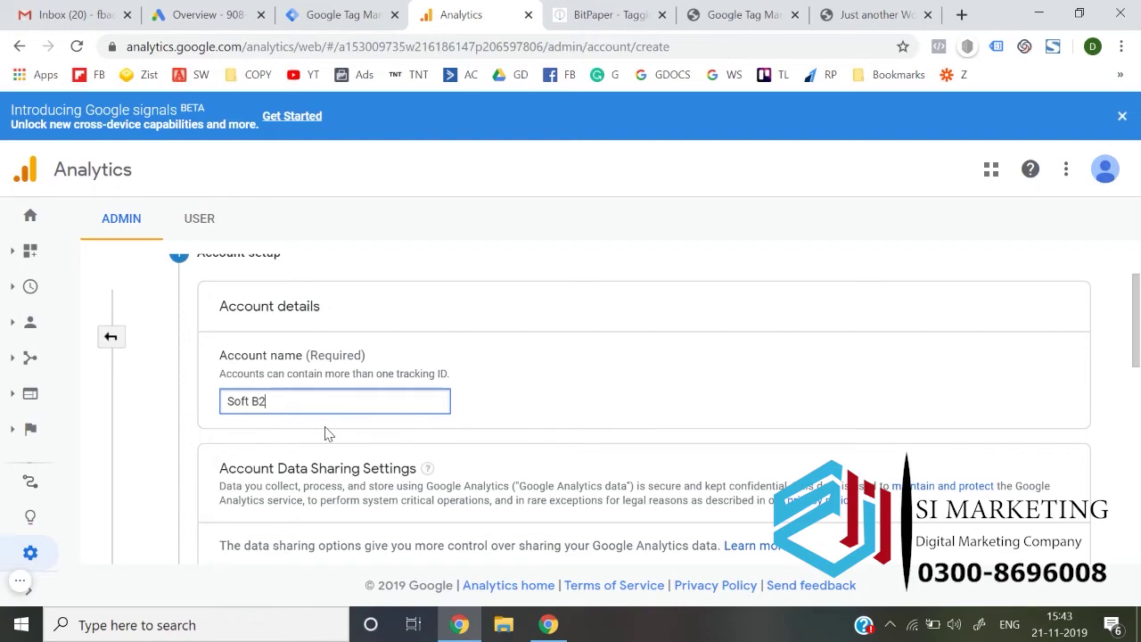
scroll(307, 423, "down", 8)
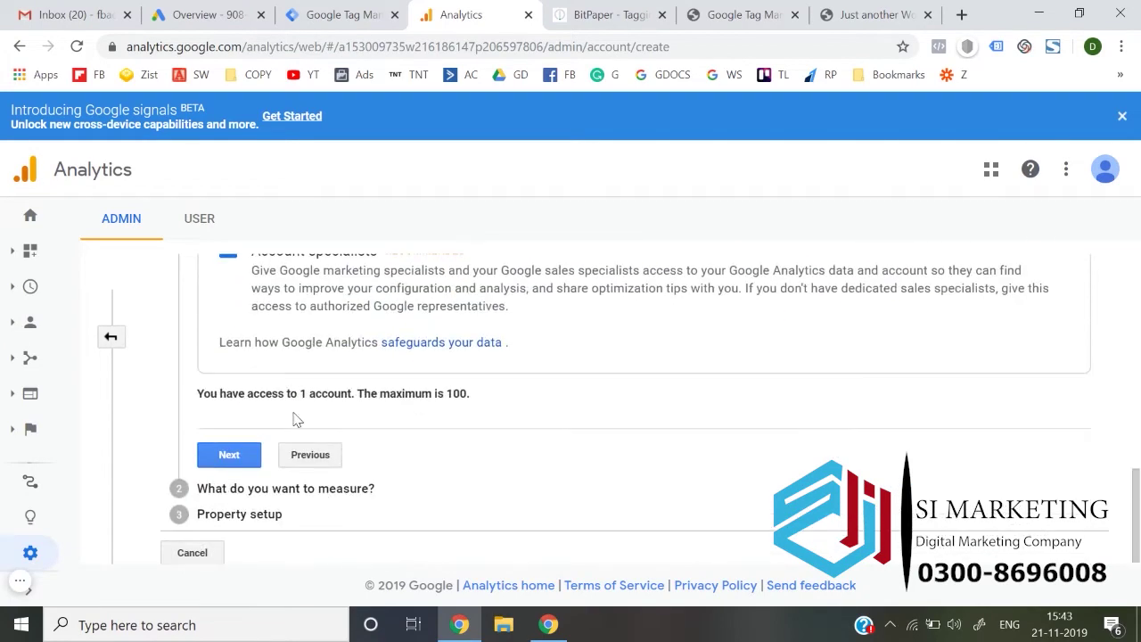
left_click(229, 457)
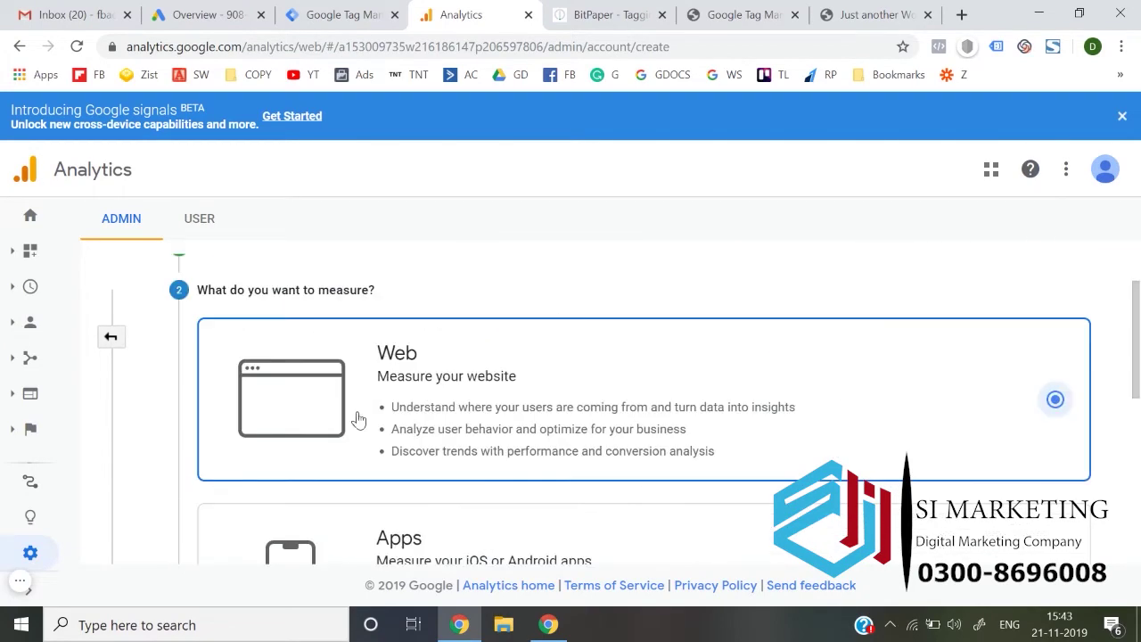
scroll(356, 419, "down", 5)
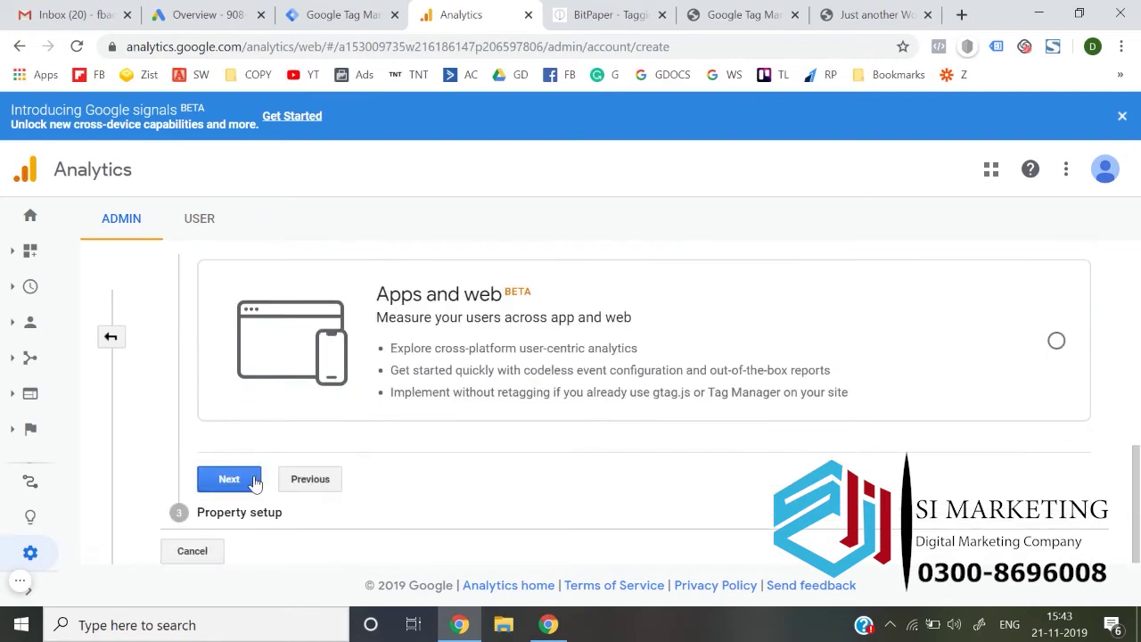
left_click(256, 481)
left_click(313, 276)
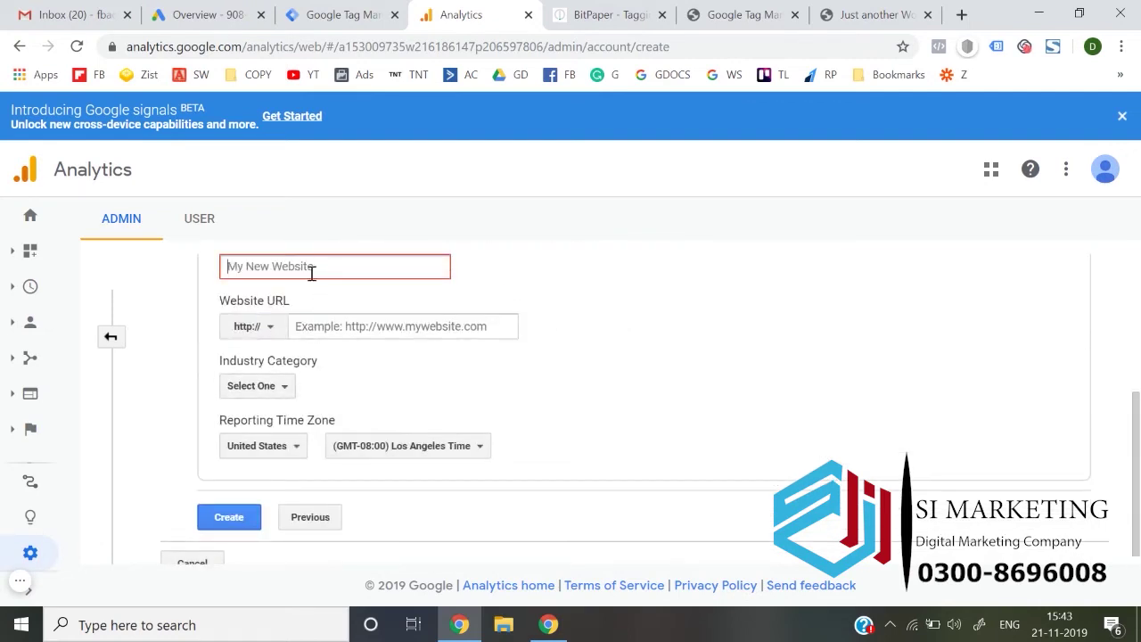
type("Soft B2")
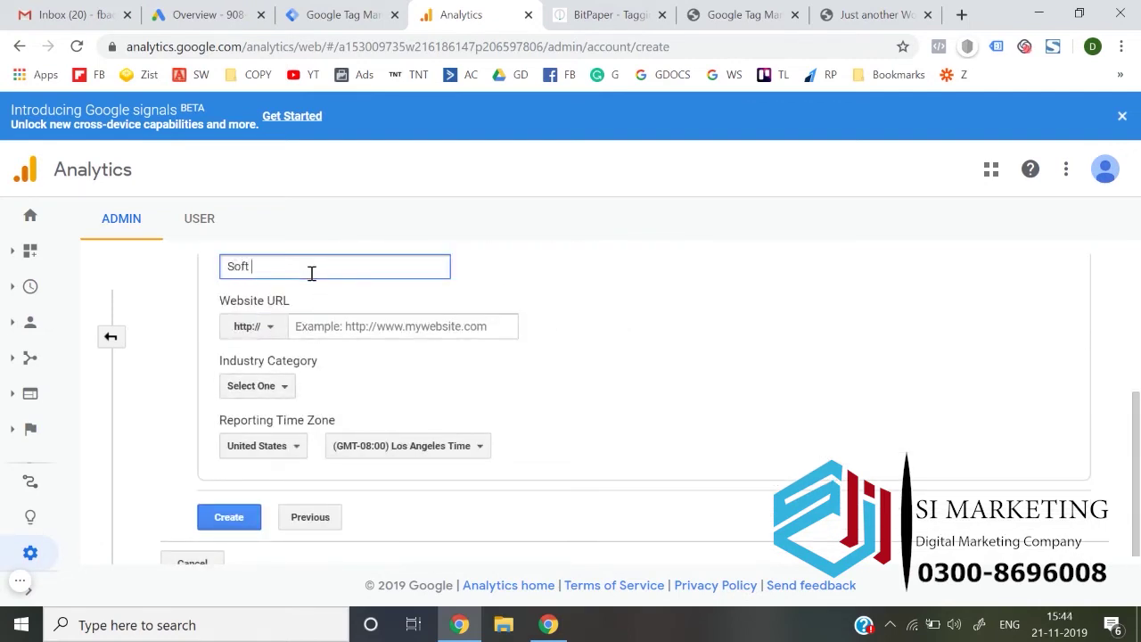
left_click(256, 328)
left_click(254, 383)
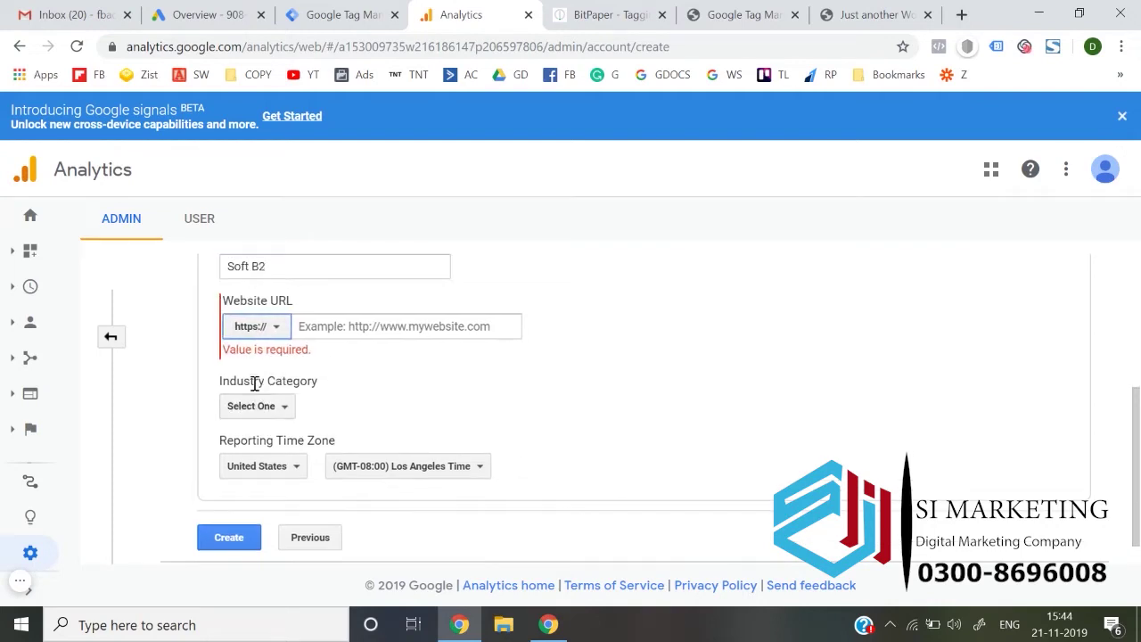
left_click(825, 15)
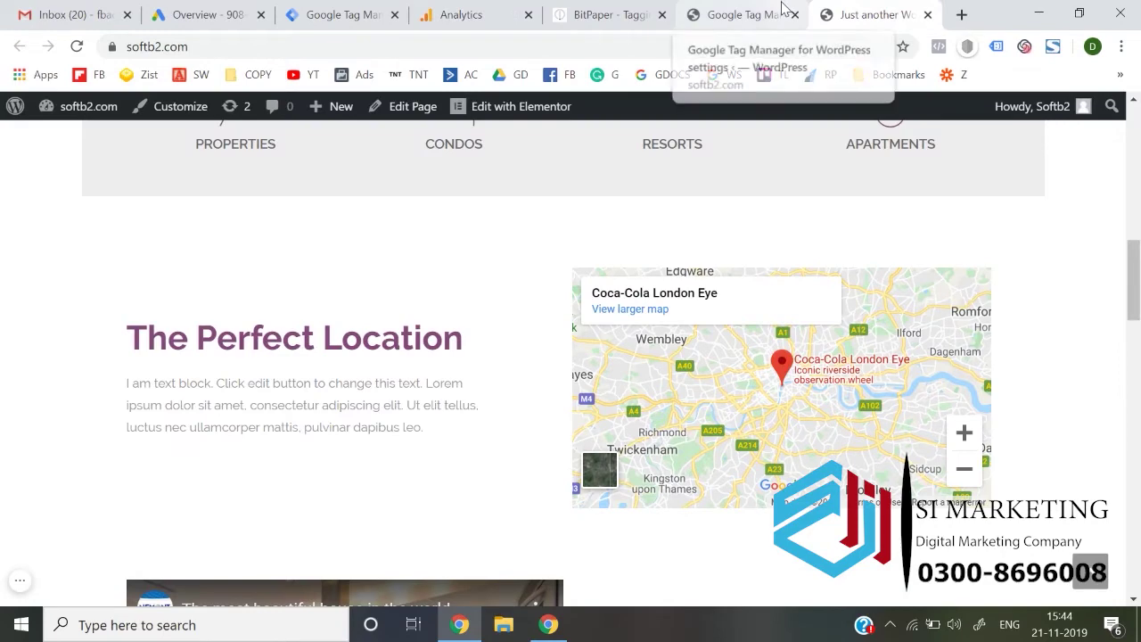
left_click(343, 15)
left_click(462, 11)
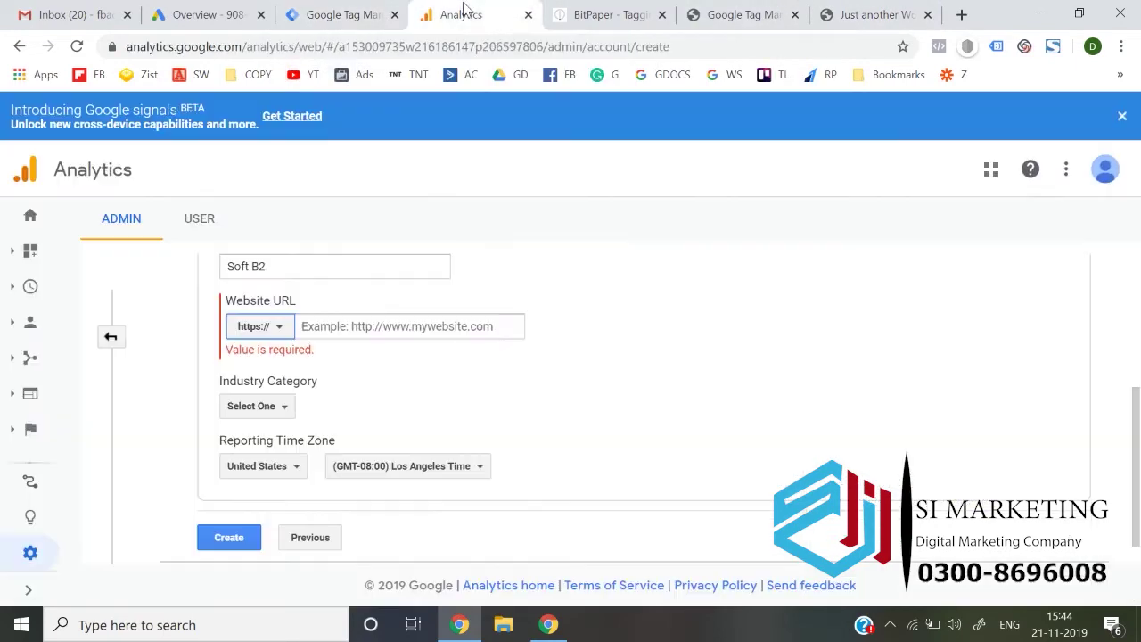
left_click(407, 320)
type("softb2.com")
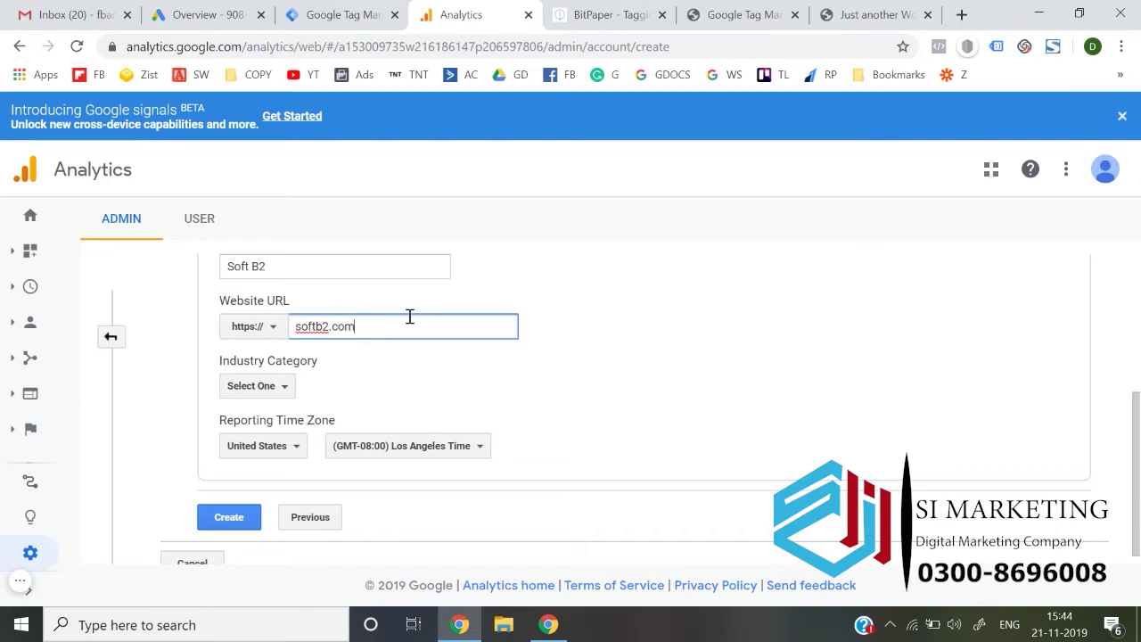
Step: Set the industry category to Internet and Telecom and the reporting time zone country to India, and create the property
left_click(281, 390)
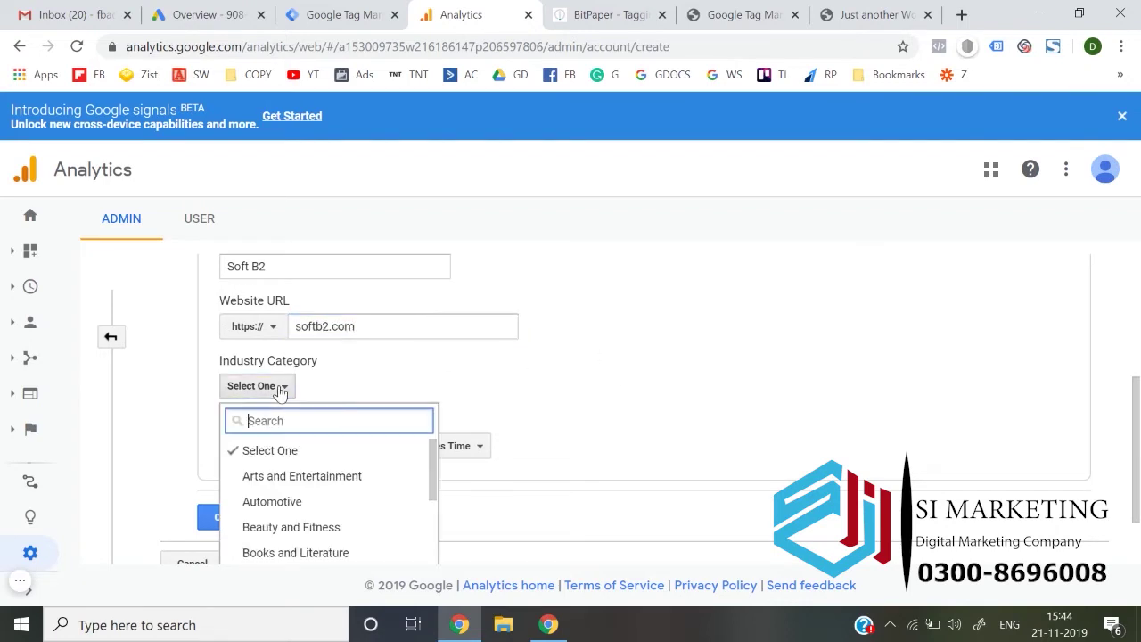
scroll(281, 392, "down", 1)
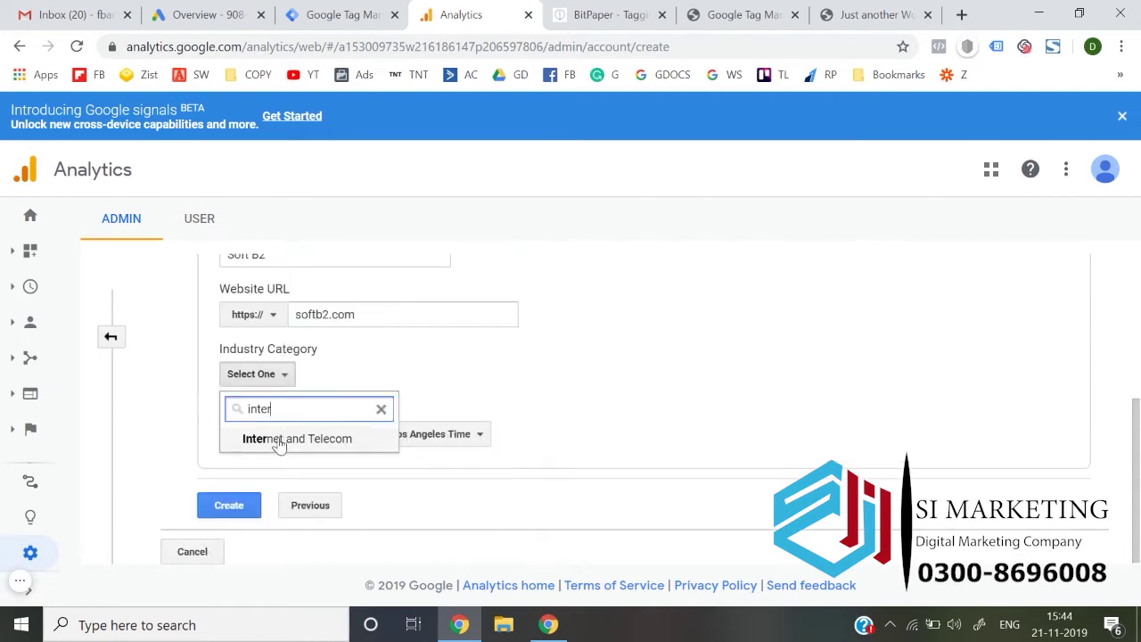
left_click(279, 440)
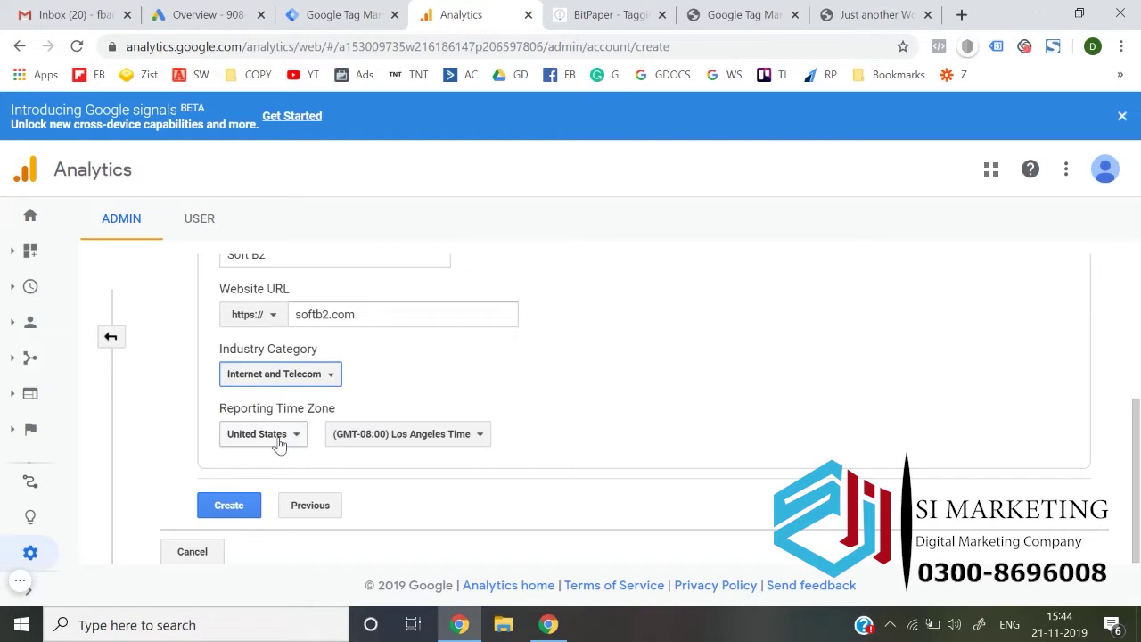
left_click(287, 441)
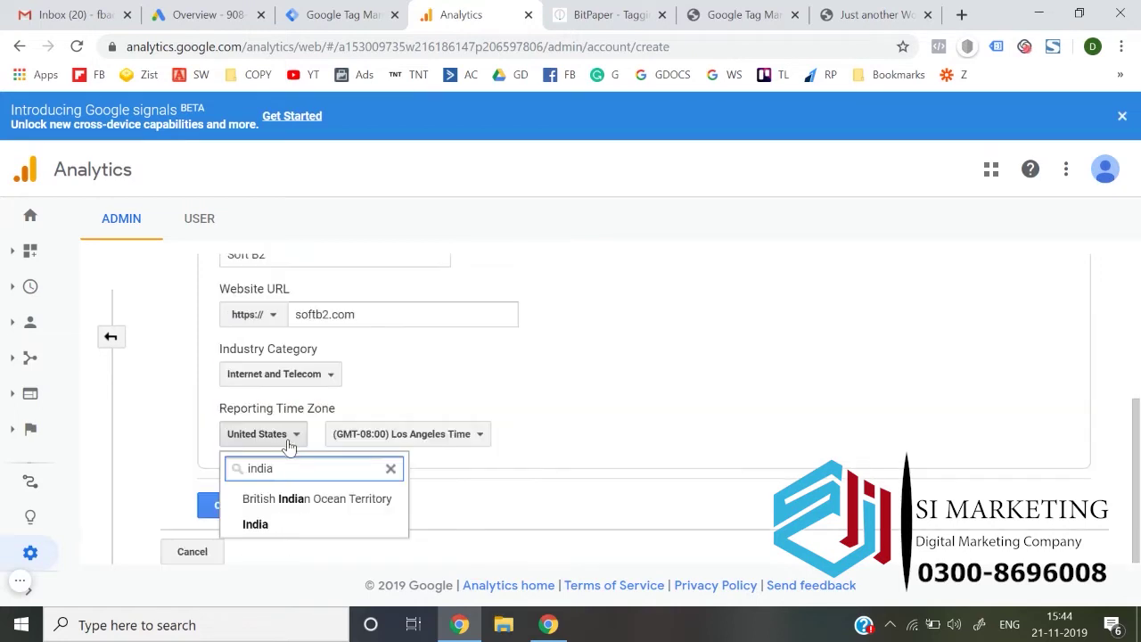
left_click(250, 529)
left_click(222, 511)
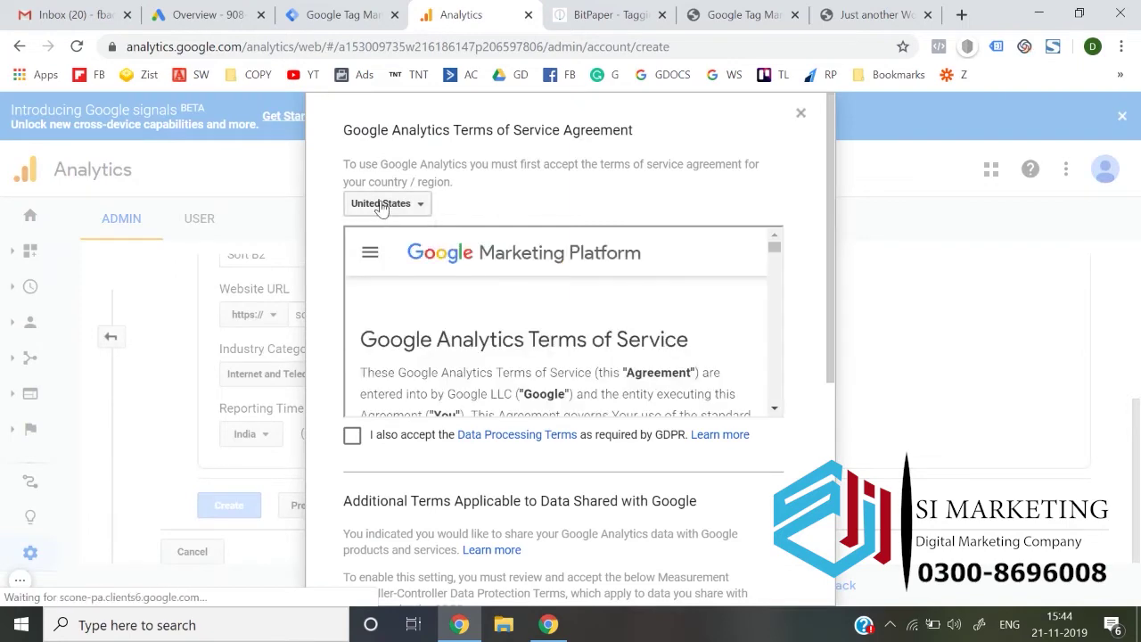
Step: Choose India for the terms of service agreement and accept it along with the data processing and Measurement Controller-Controller Data Protection Terms
left_click(381, 205)
type("india")
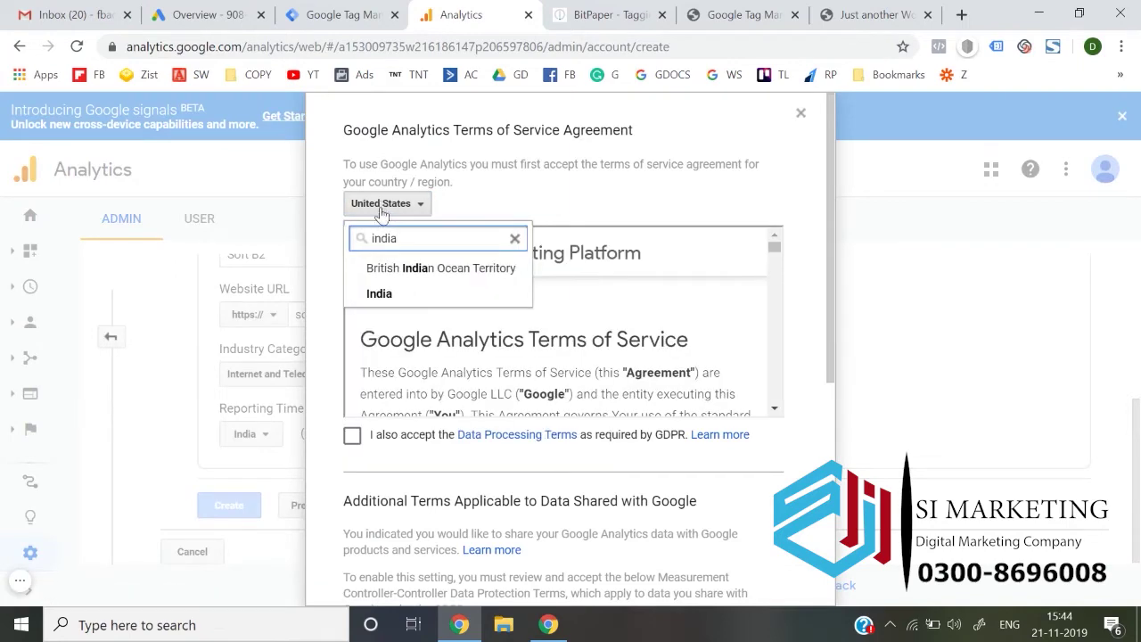
left_click(379, 294)
left_click(352, 439)
scroll(353, 446, "down", 4)
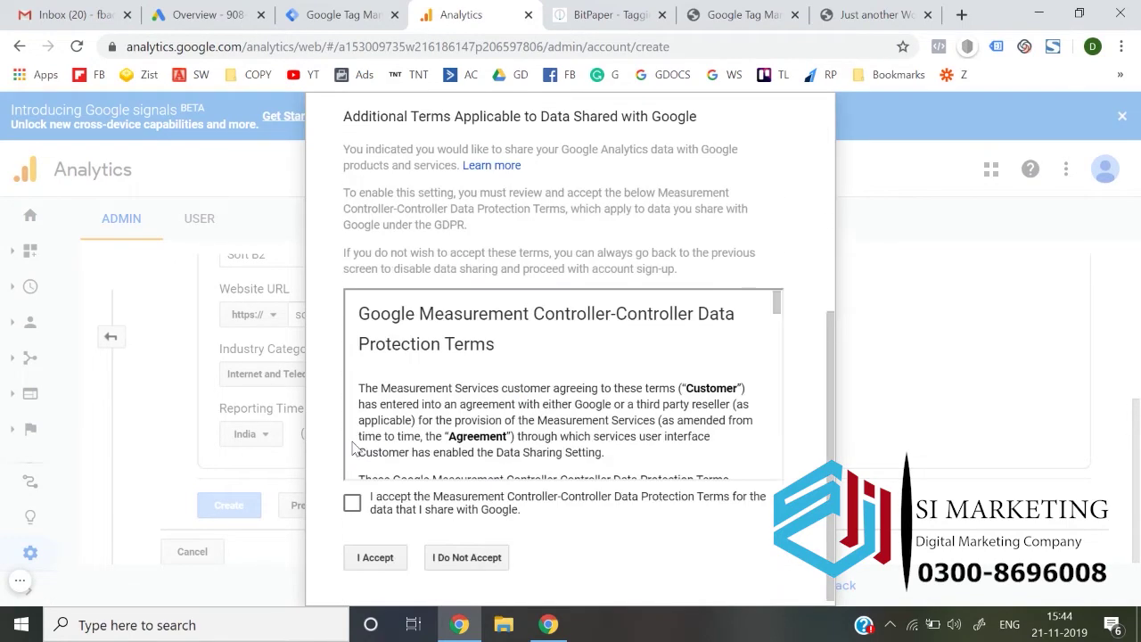
left_click(352, 498)
left_click(375, 551)
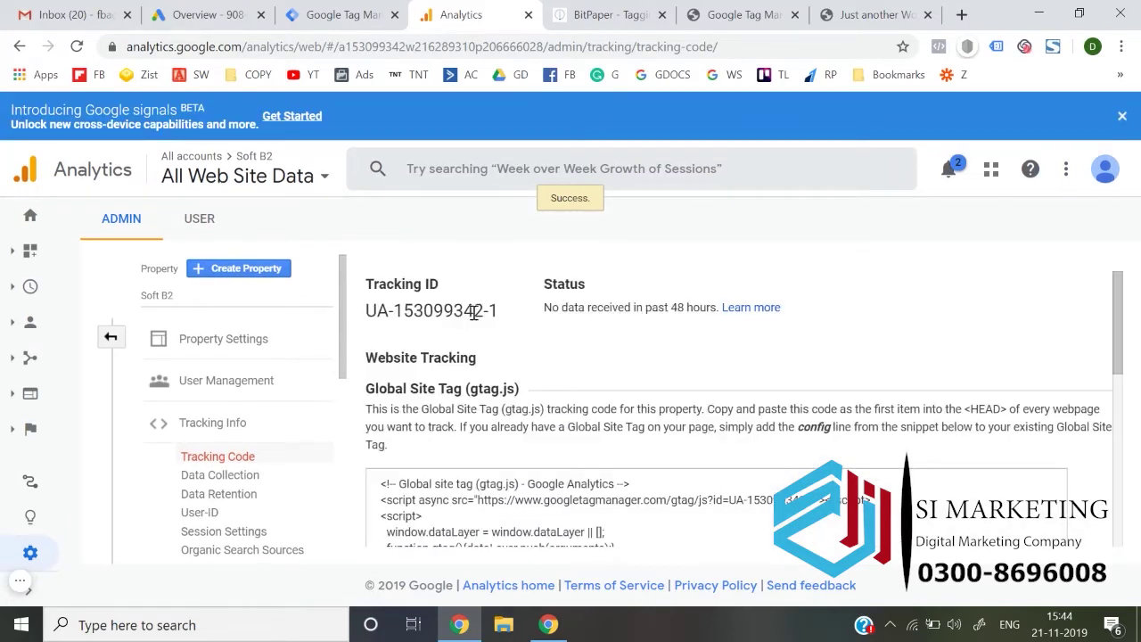
Step: Copy the Soft B2 property's tracking ID and switch to the Google Tag Manager workspace
left_click_drag(366, 313, 506, 317)
key("ctrl+c")
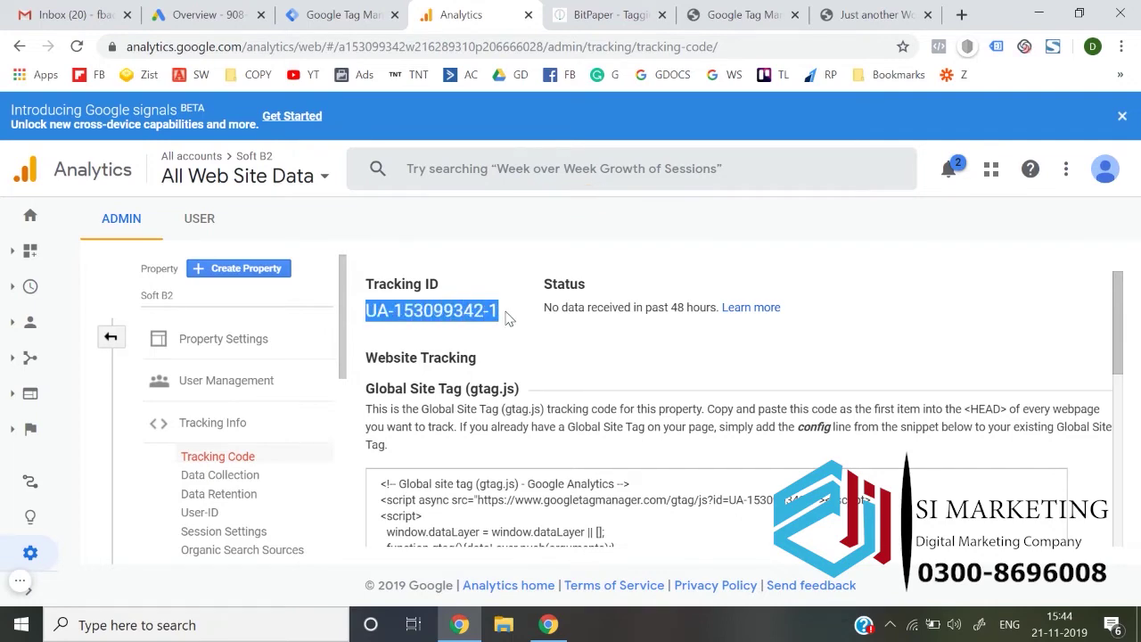
left_click(346, 14)
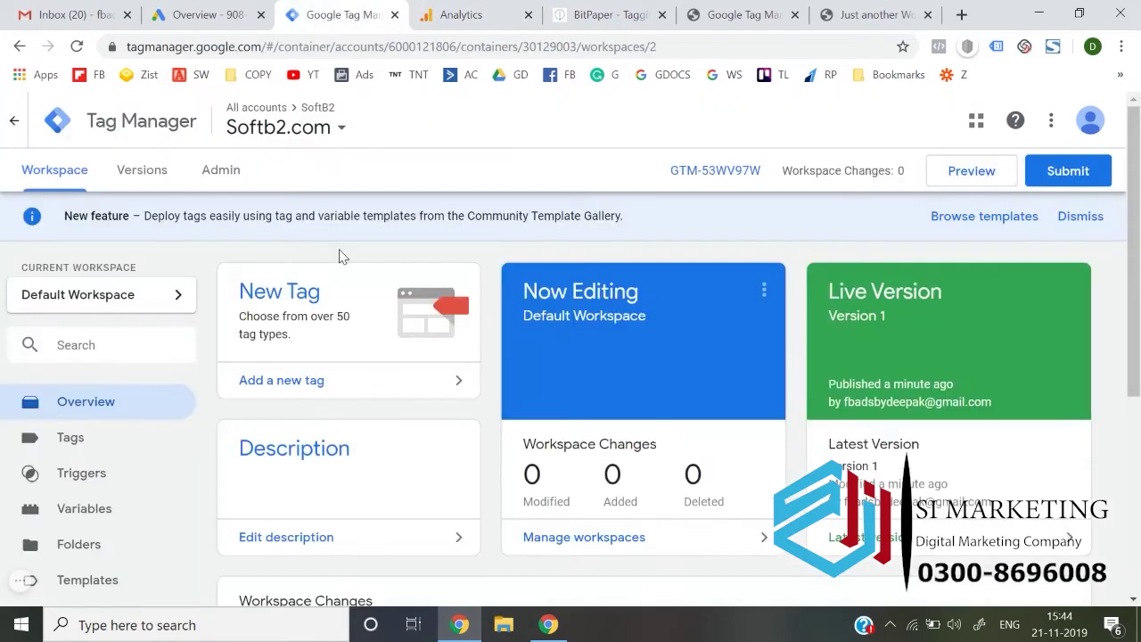
Step: Add a new tag named "Google Analytics - All Pages" with the tag type Google Analytics: Universal Analytics
left_click(280, 380)
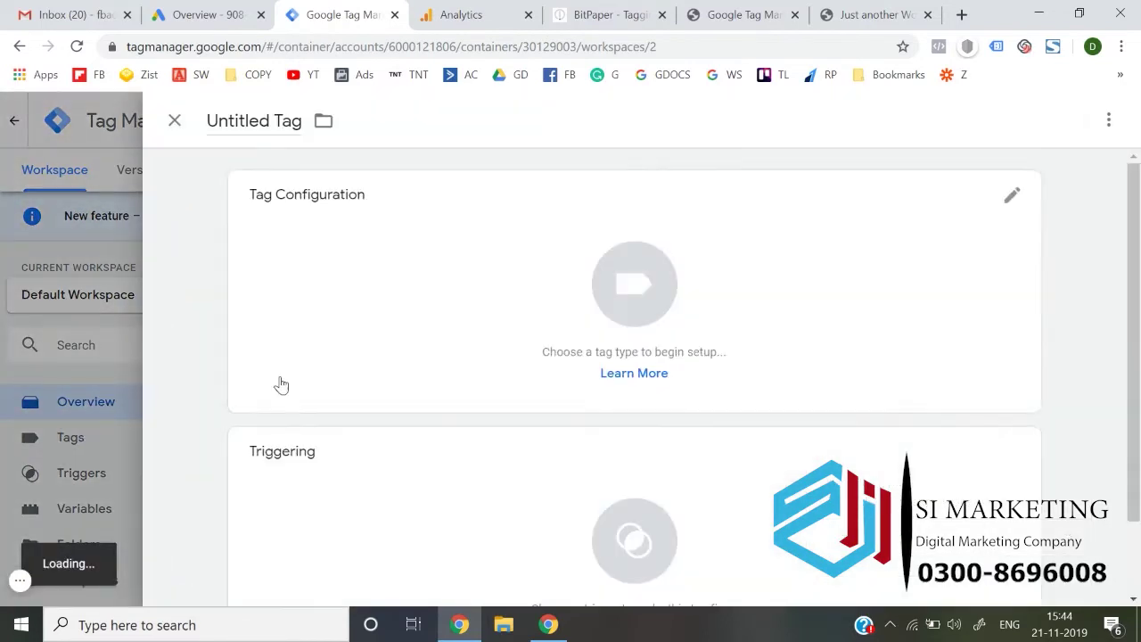
left_click(276, 119)
type("Google Analytics - All Pages")
left_click(663, 306)
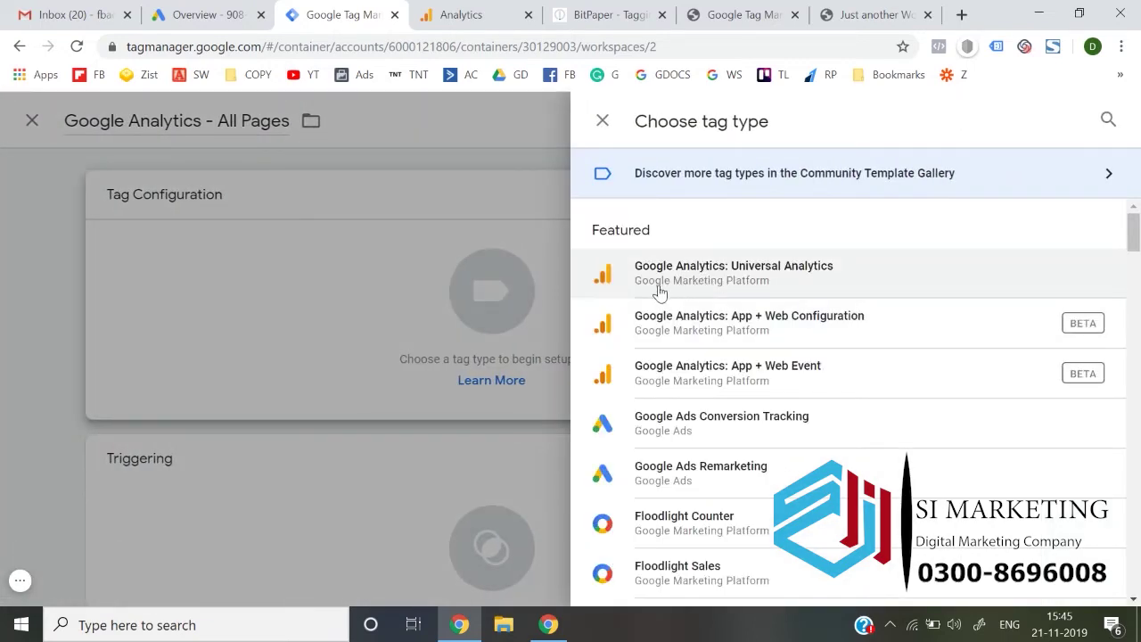
left_click(737, 274)
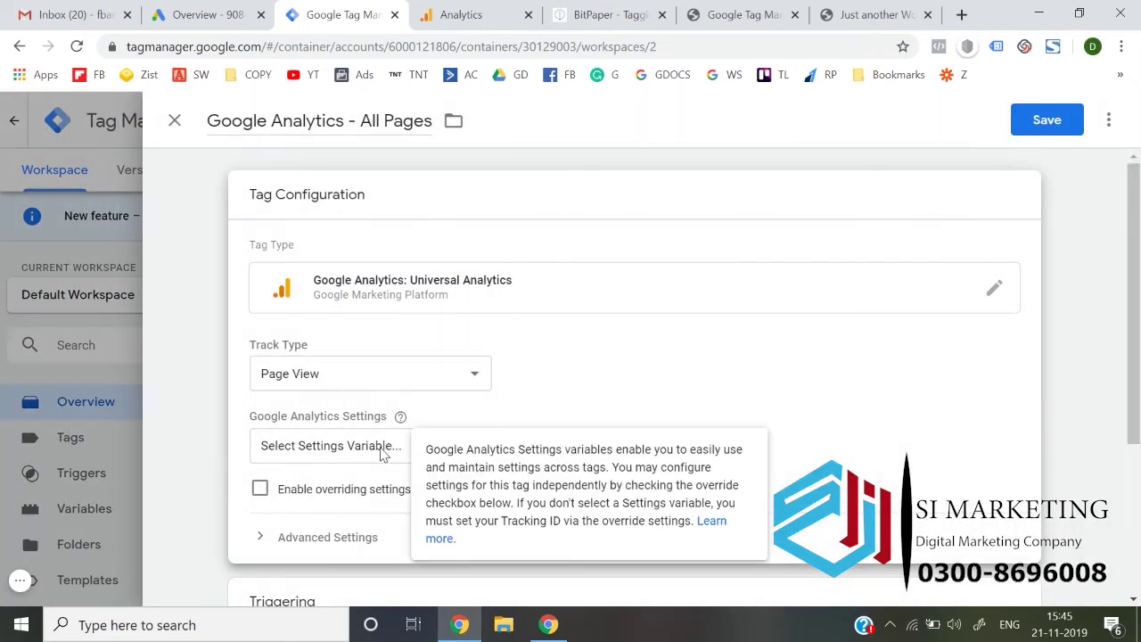
Step: Create a new Google Analytics settings variable named GA for the tag, using the copied tracking ID, and save it
left_click(330, 446)
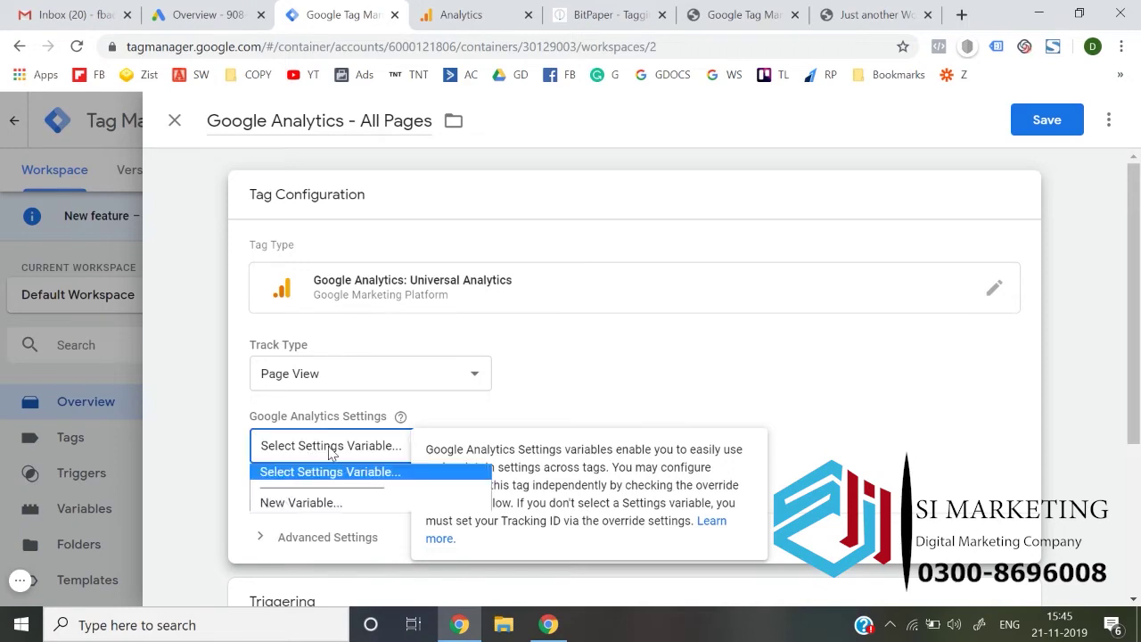
left_click(302, 502)
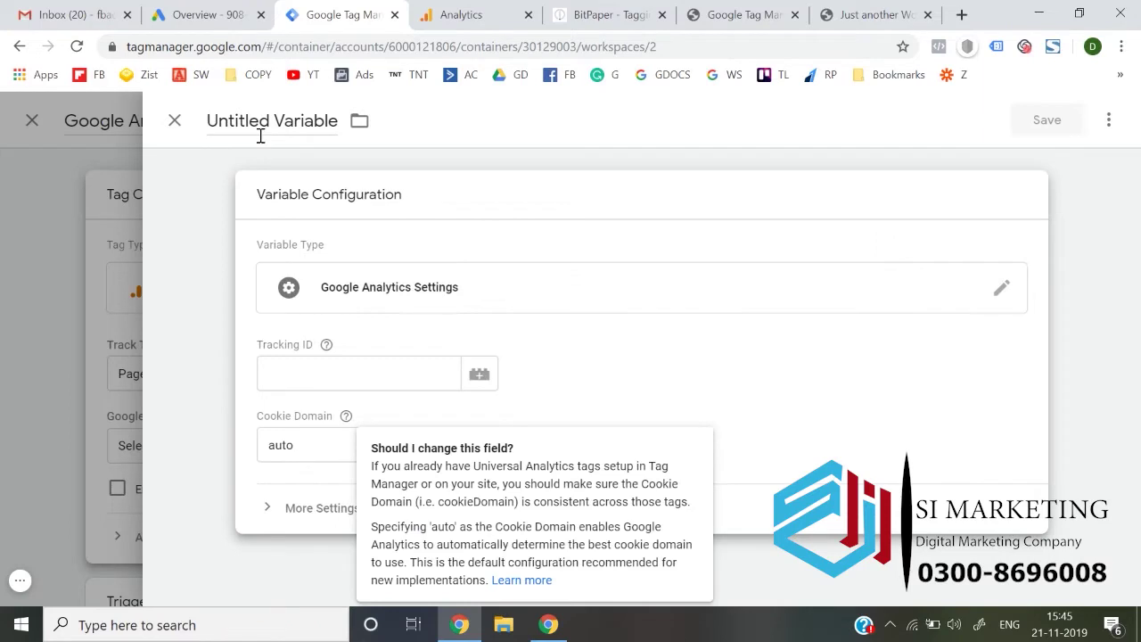
left_click(279, 375)
key("ctrl+v")
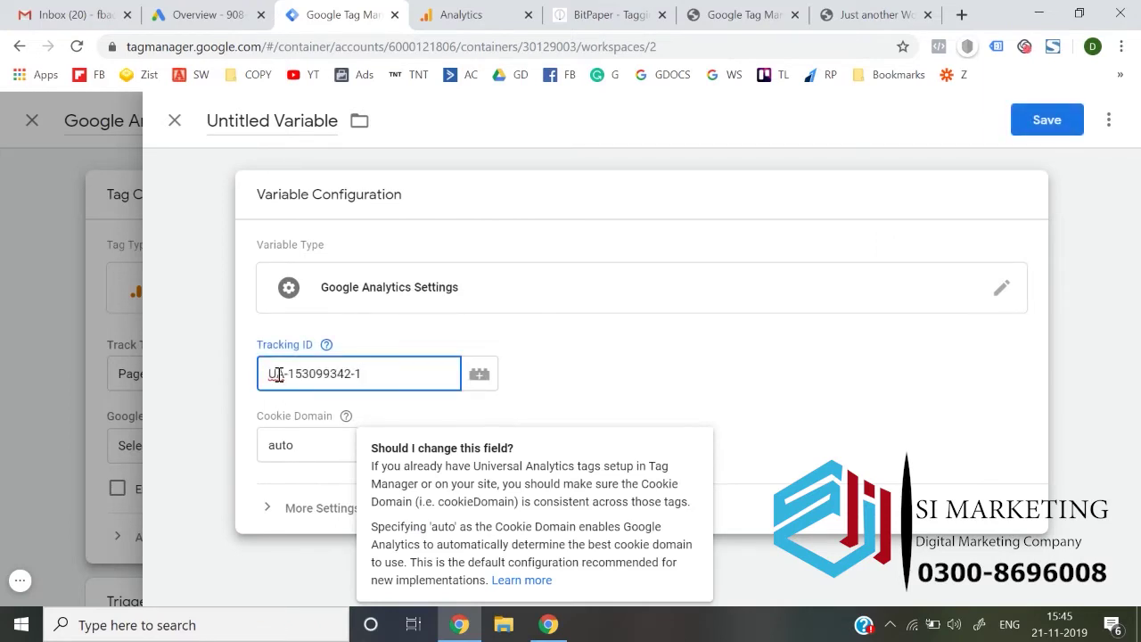
left_click(675, 354)
left_click(272, 116)
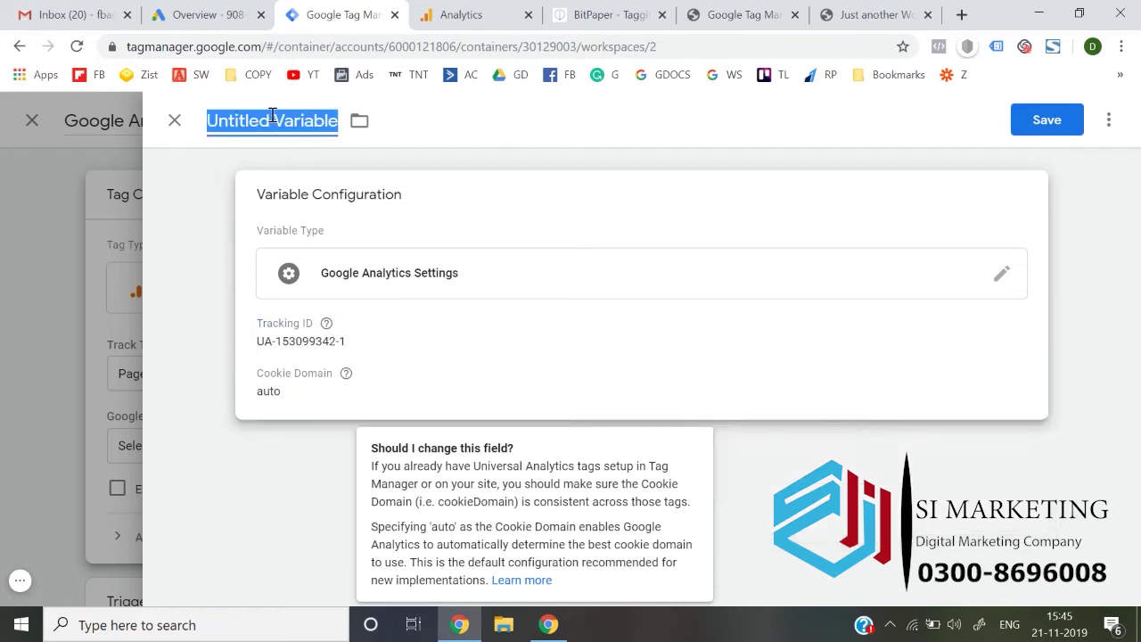
type("GA")
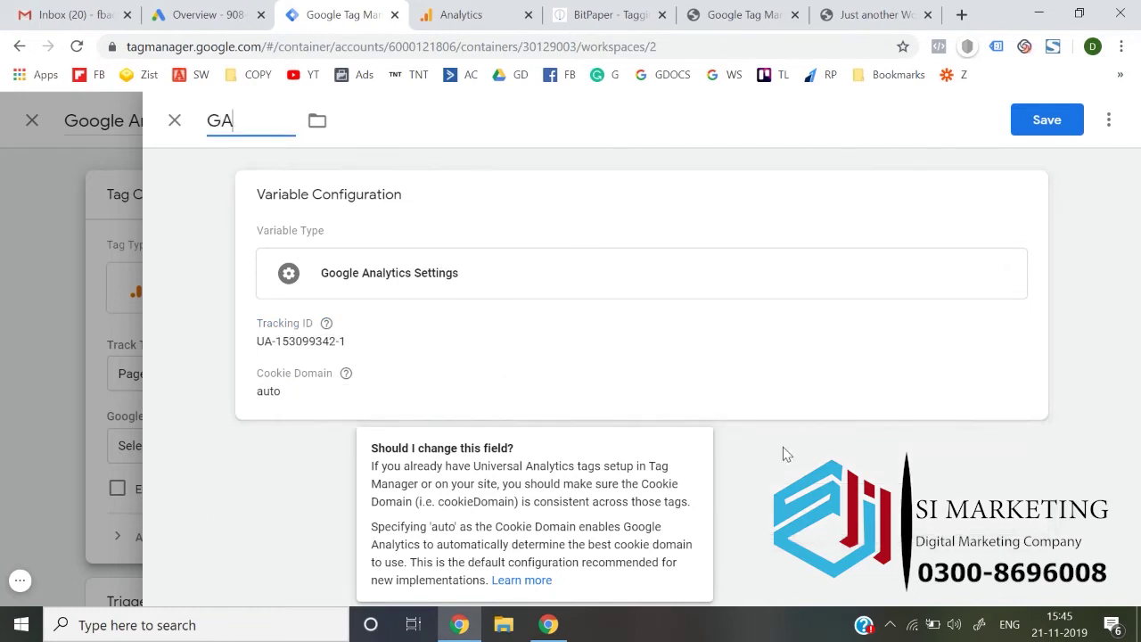
left_click(597, 360)
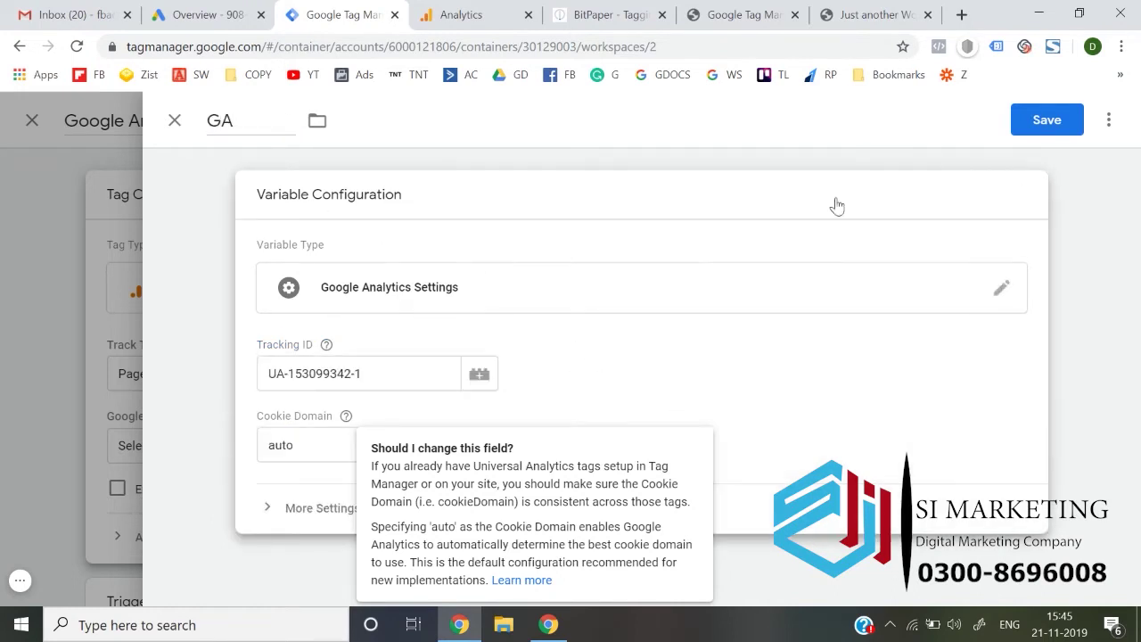
left_click(1039, 119)
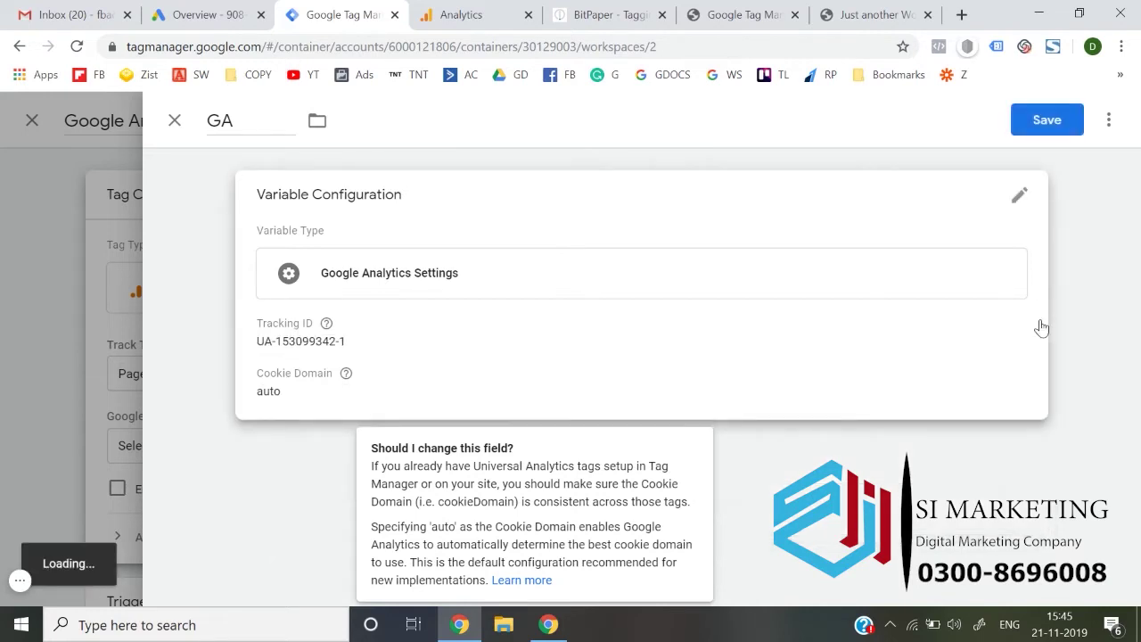
Step: Make the Google Analytics tag fire on the All Pages trigger and save the tag
scroll(951, 332, "down", 3)
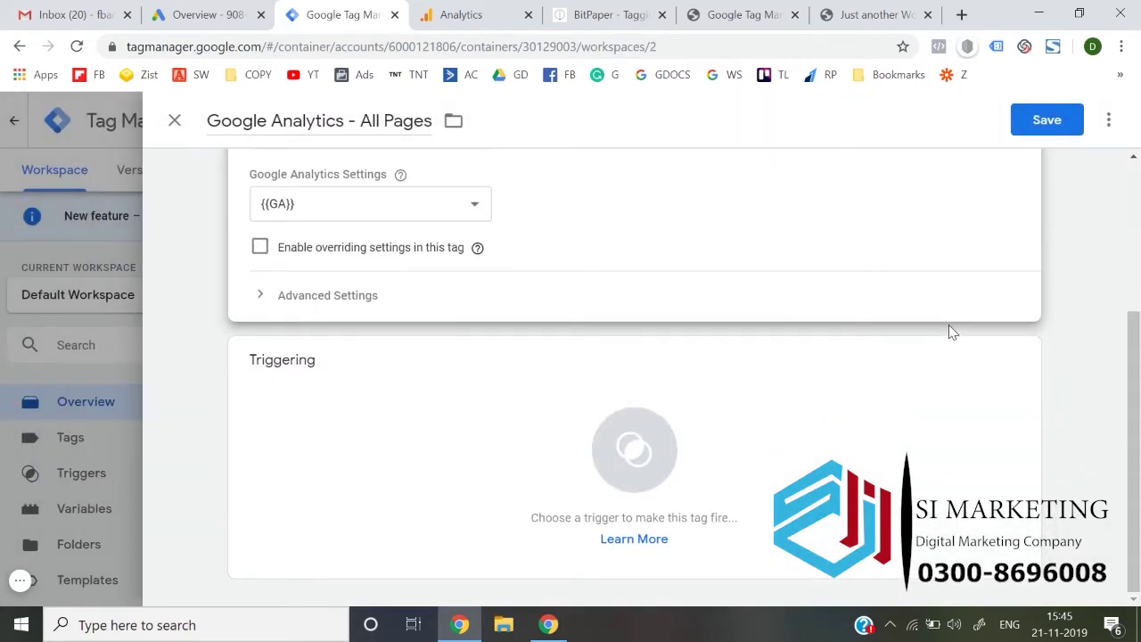
left_click(628, 459)
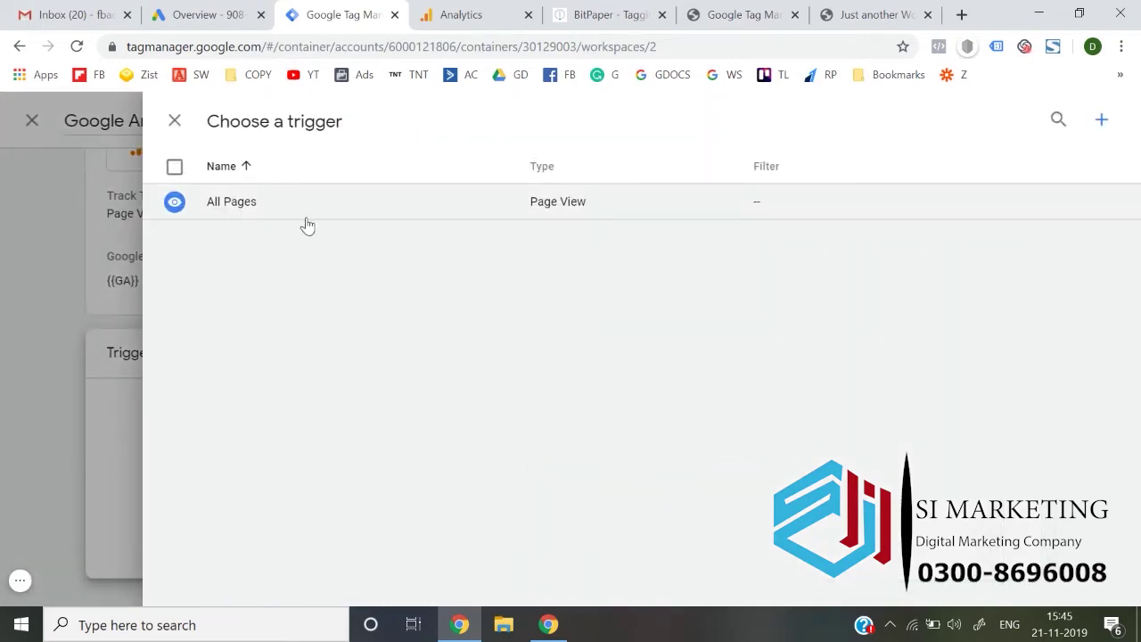
left_click(304, 219)
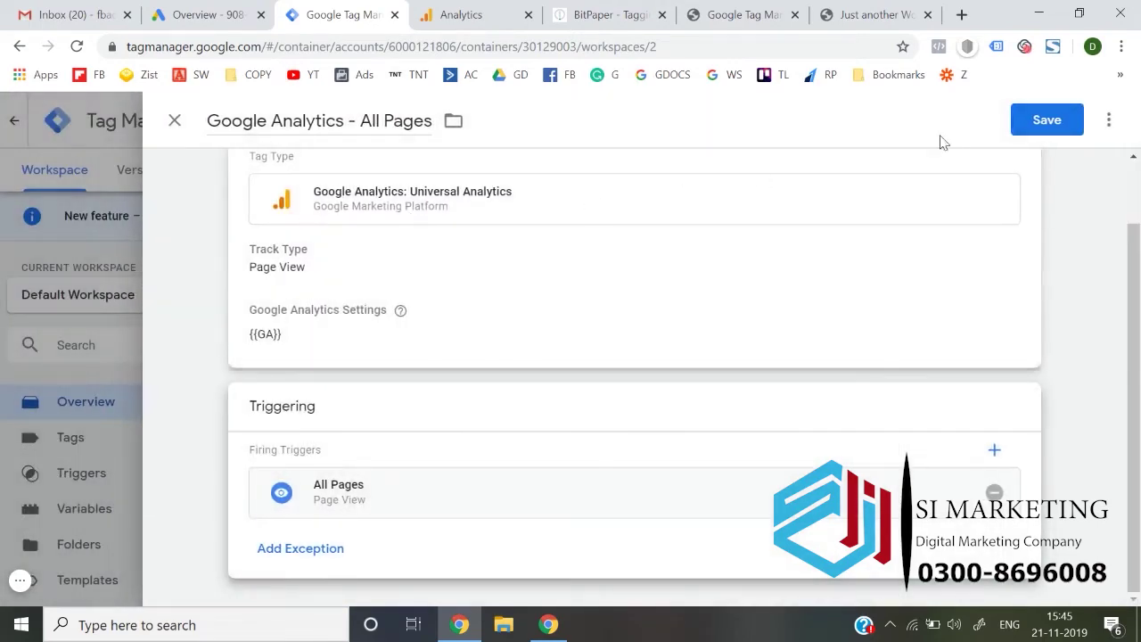
left_click(1016, 132)
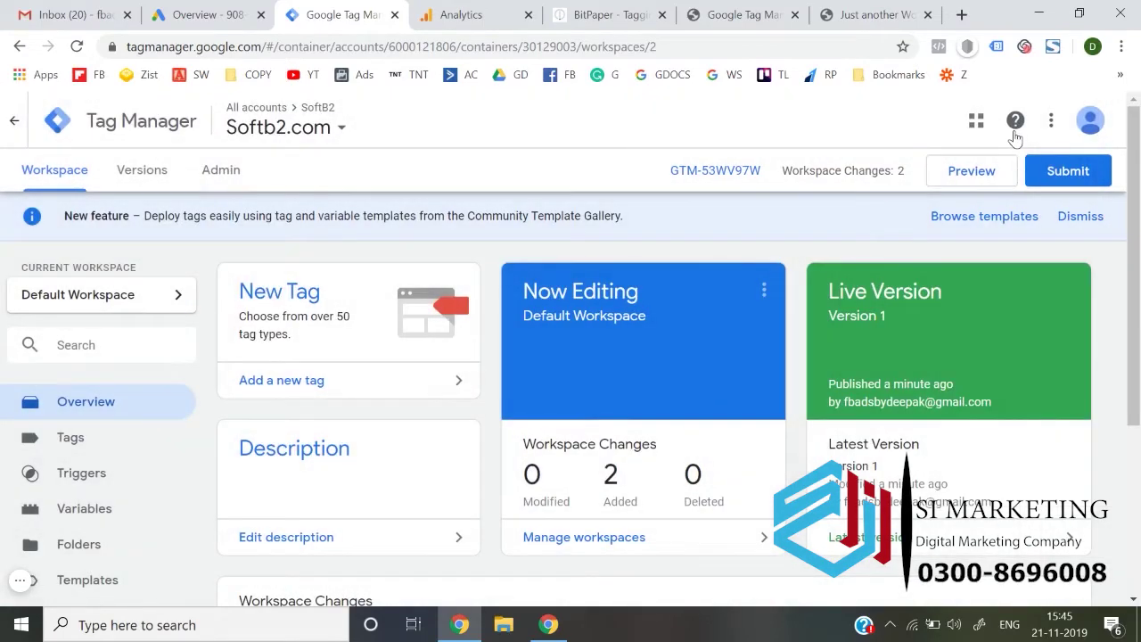
Step: Submit and publish the container changes without a version name or description, and return to the workspace overview
left_click(1067, 170)
left_click(1072, 128)
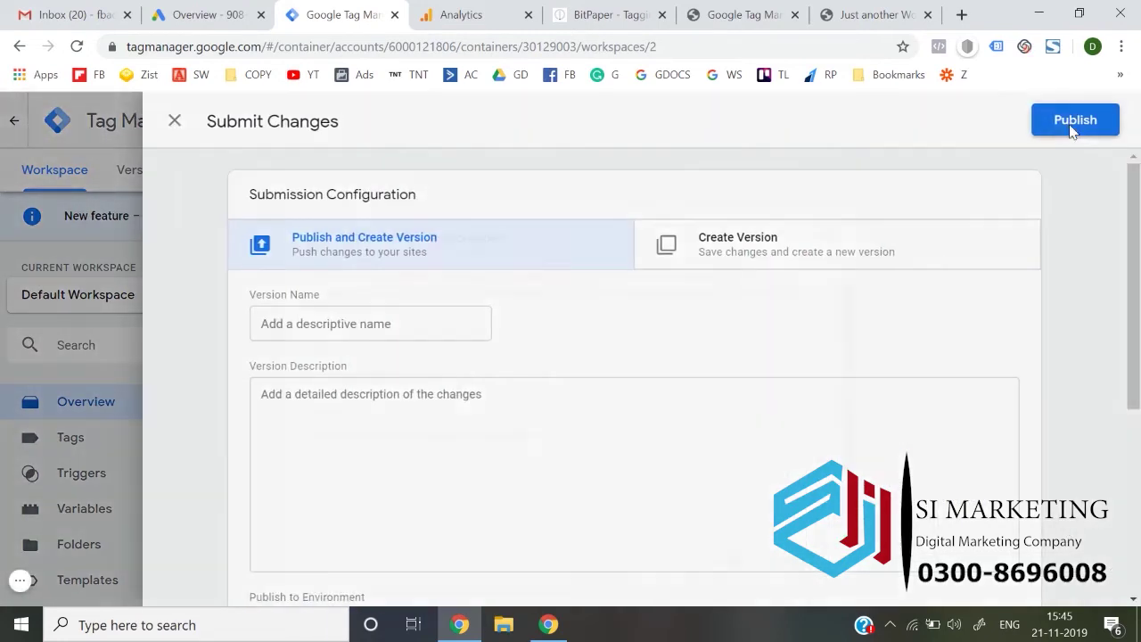
left_click(794, 562)
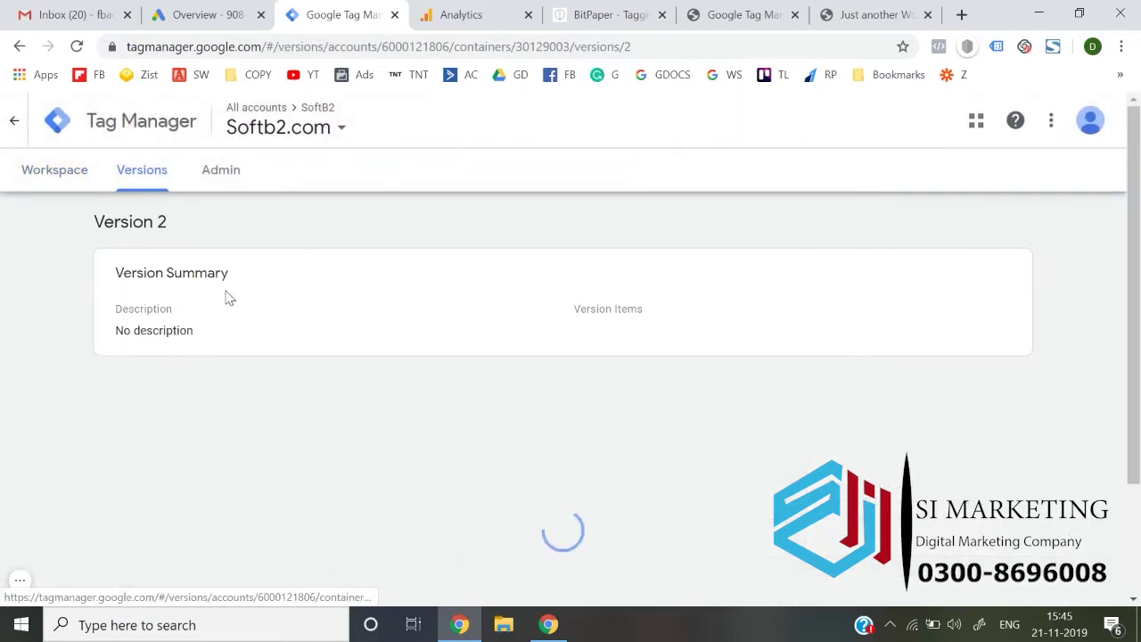
left_click(40, 177)
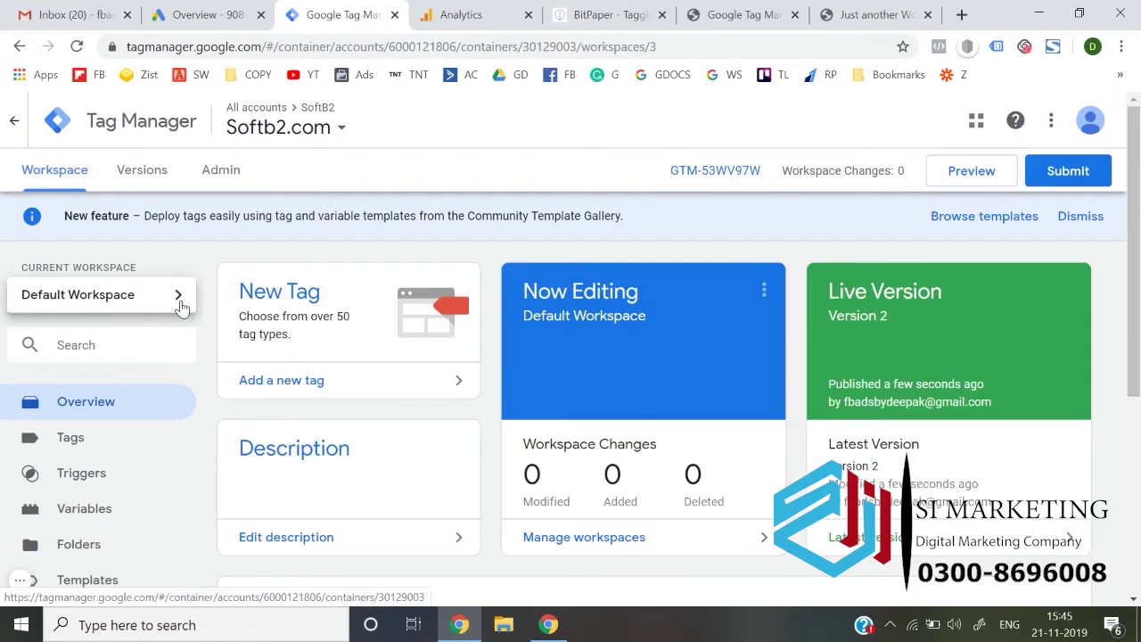
Step: Reload the live softb2.com page and return Analytics from the tracking code page to the admin overview
left_click(840, 9)
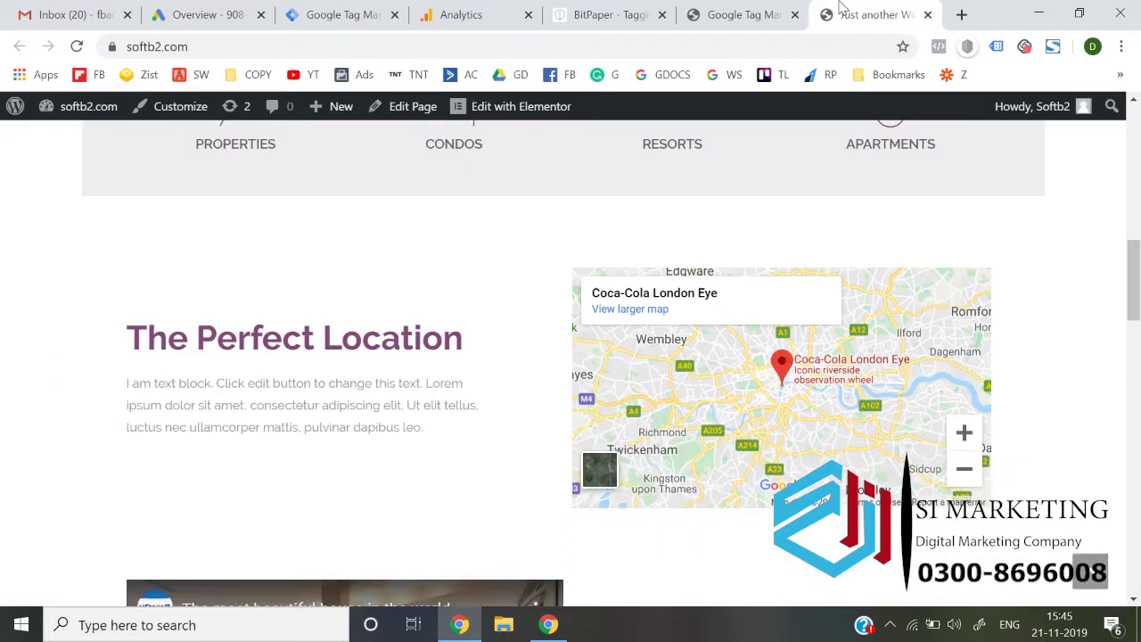
key("F5")
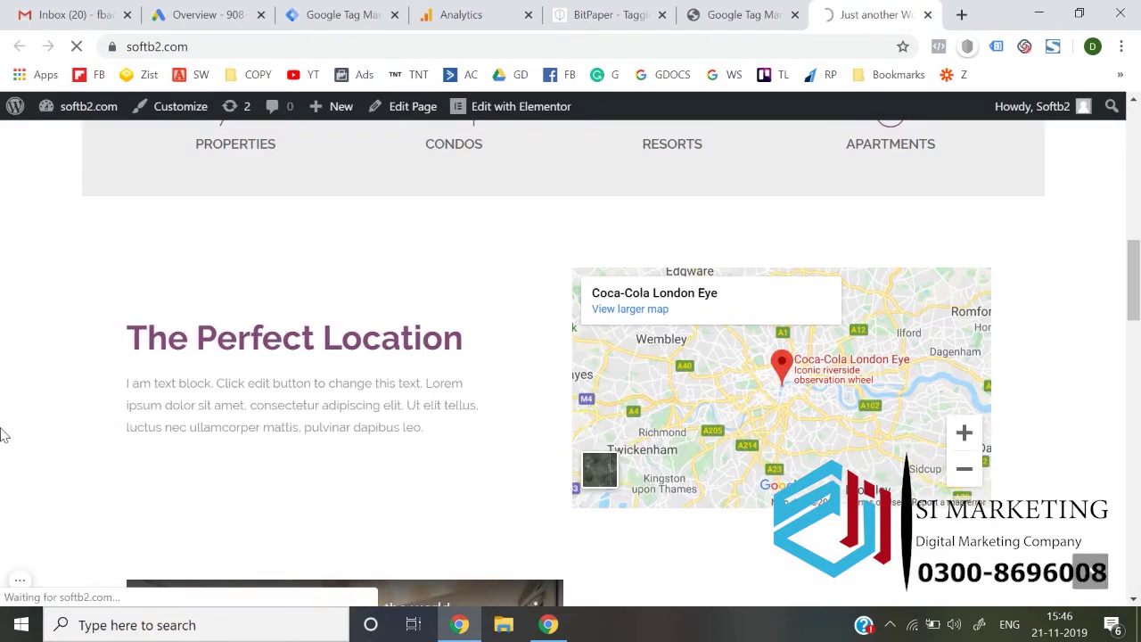
left_click(482, 11)
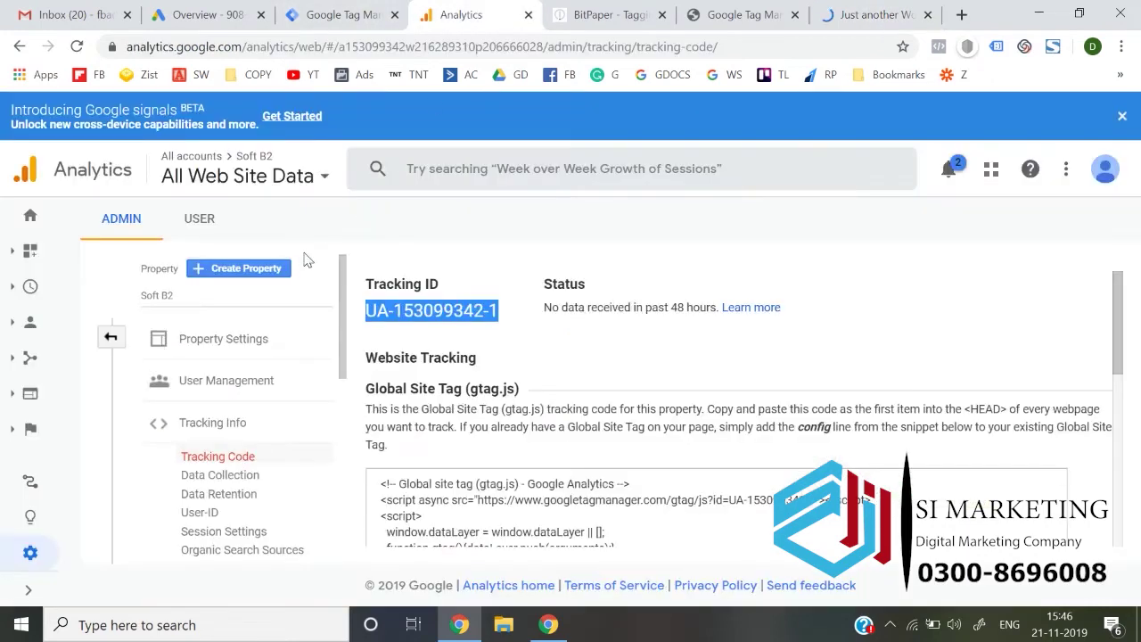
left_click(121, 340)
left_click(854, 9)
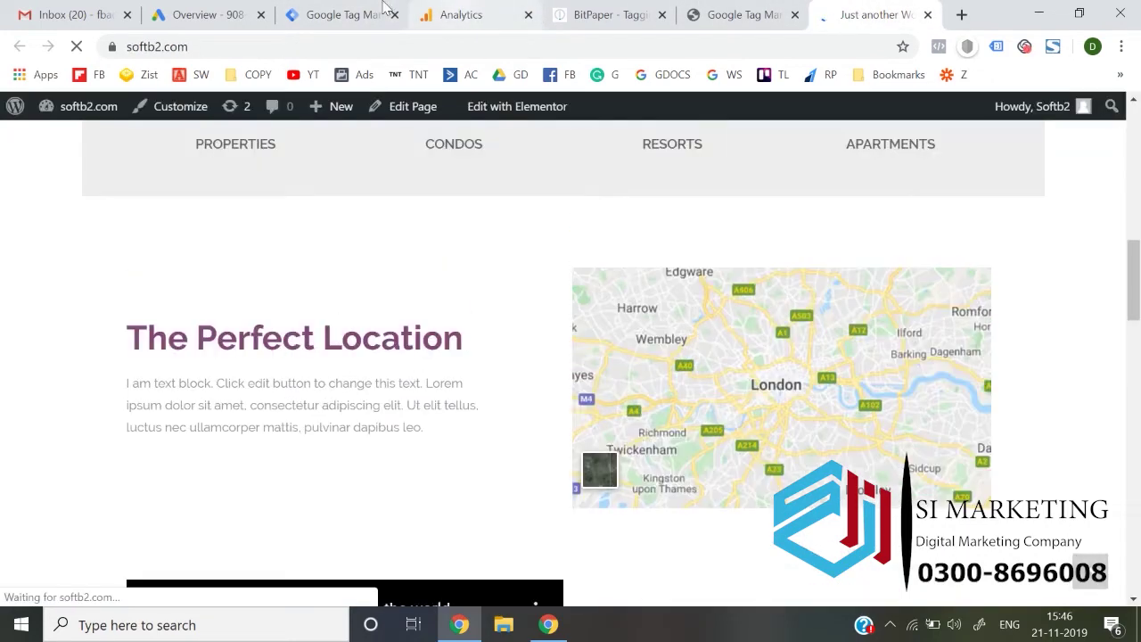
Step: Start preview mode for the Tag Manager container, reload softb2.com and enlarge the debug pane to check which tags fire
left_click(365, 16)
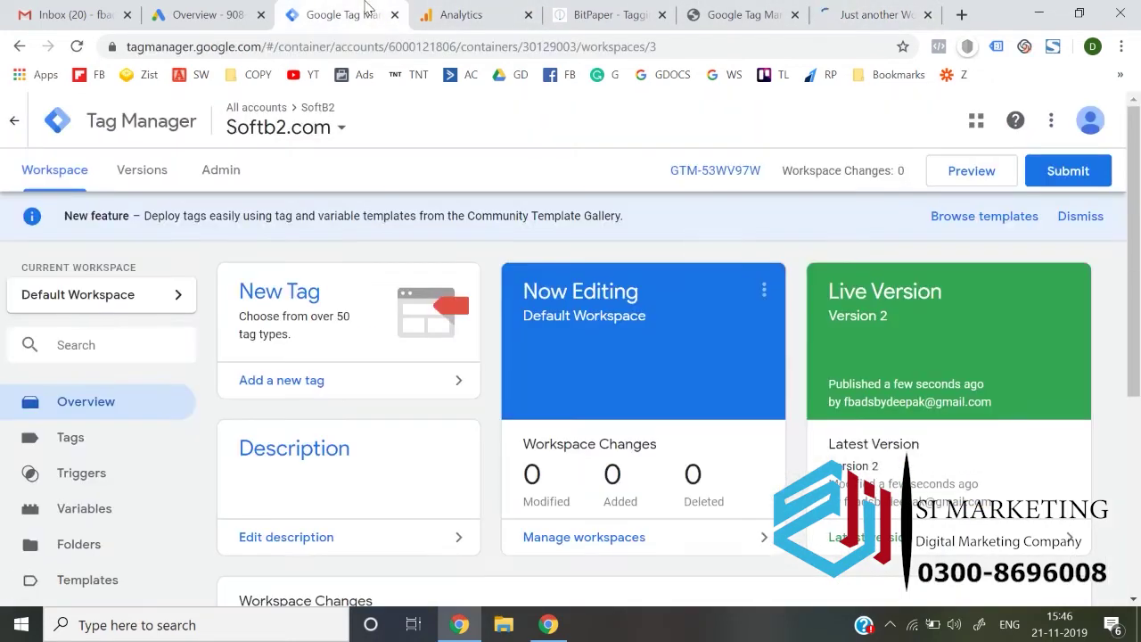
left_click(938, 167)
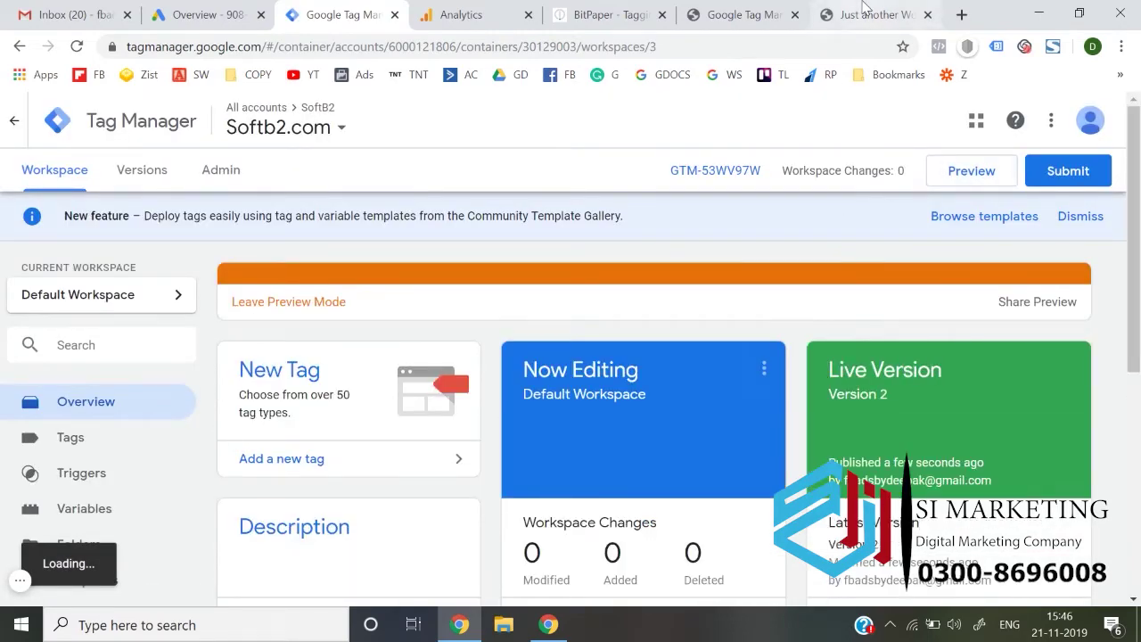
left_click(869, 14)
key("F5")
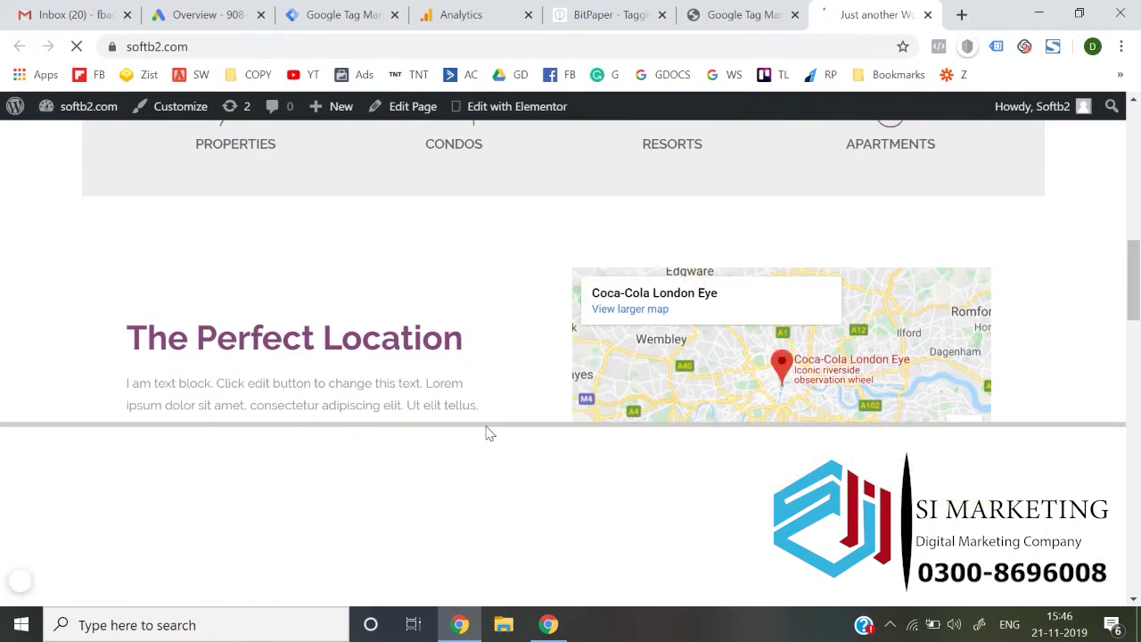
left_click_drag(484, 426, 525, 308)
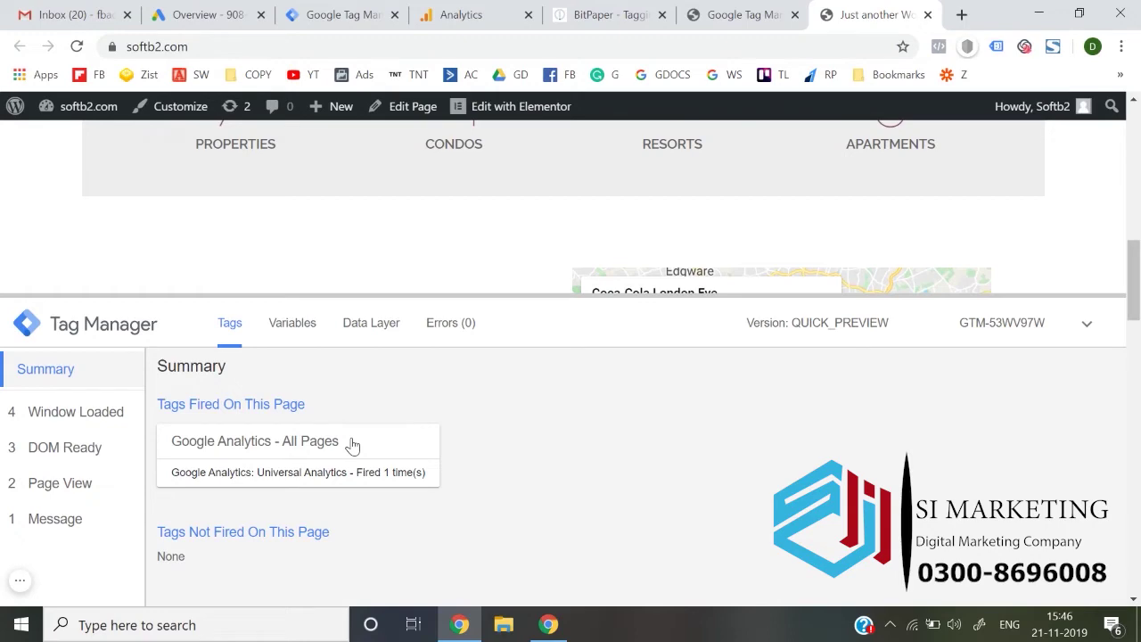
Step: Leave preview mode in Tag Manager and reload softb2.com without the debug pane
left_click(399, 5)
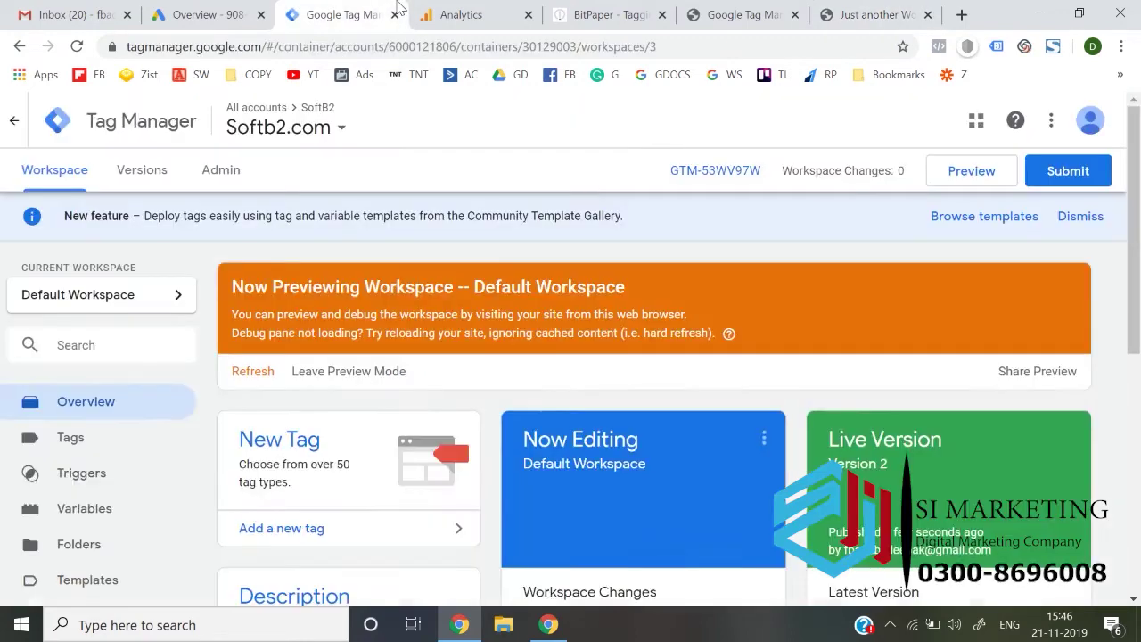
left_click(343, 371)
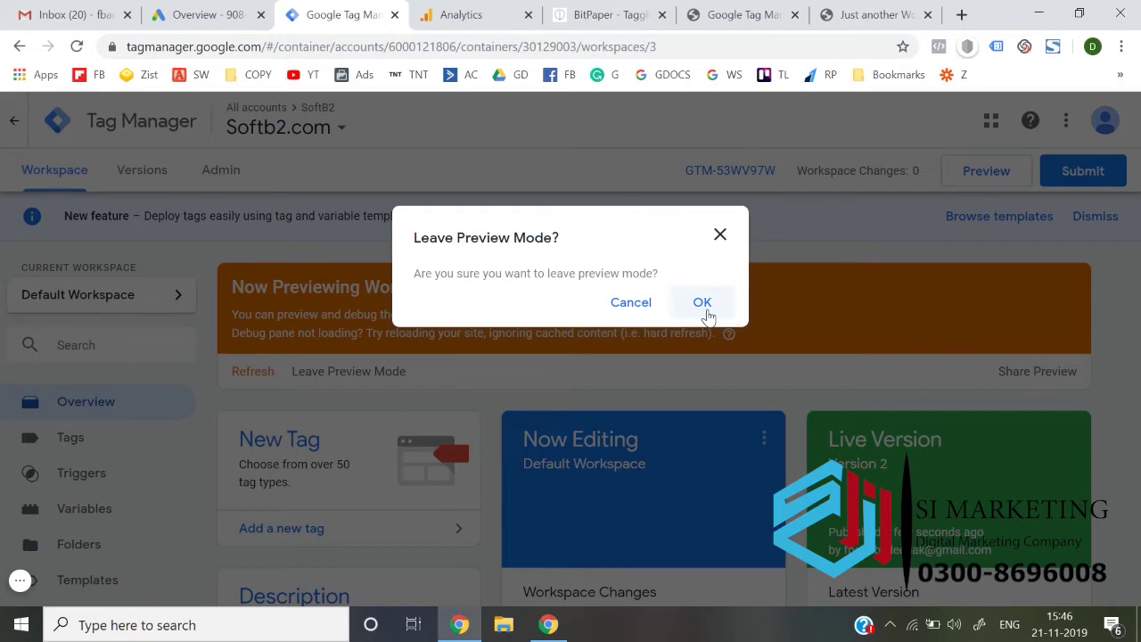
left_click(703, 308)
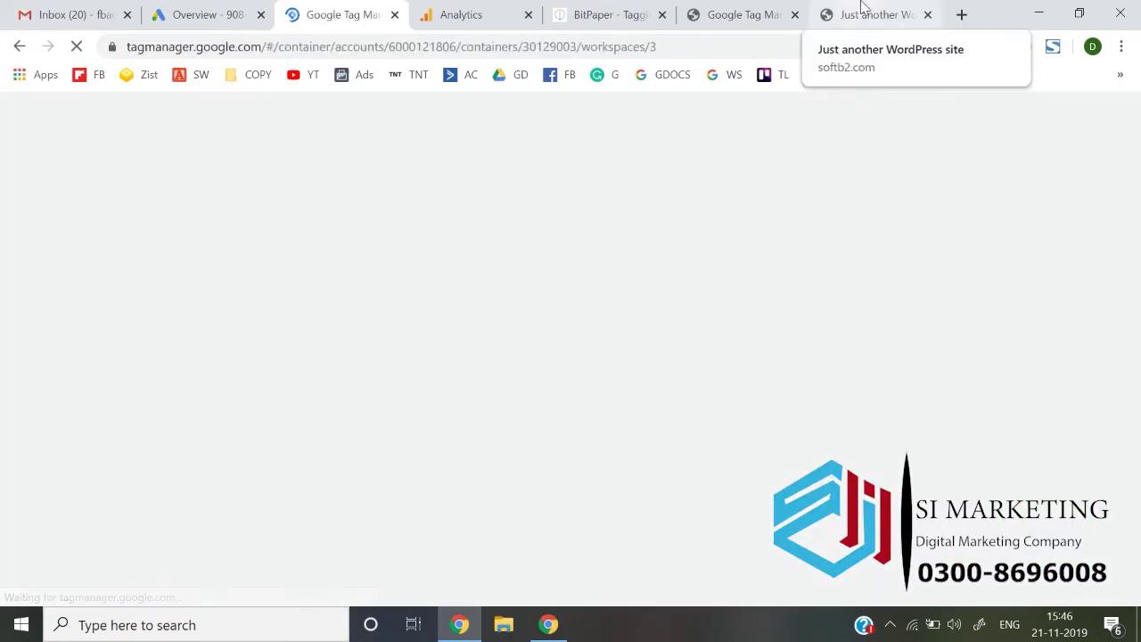
left_click(862, 9)
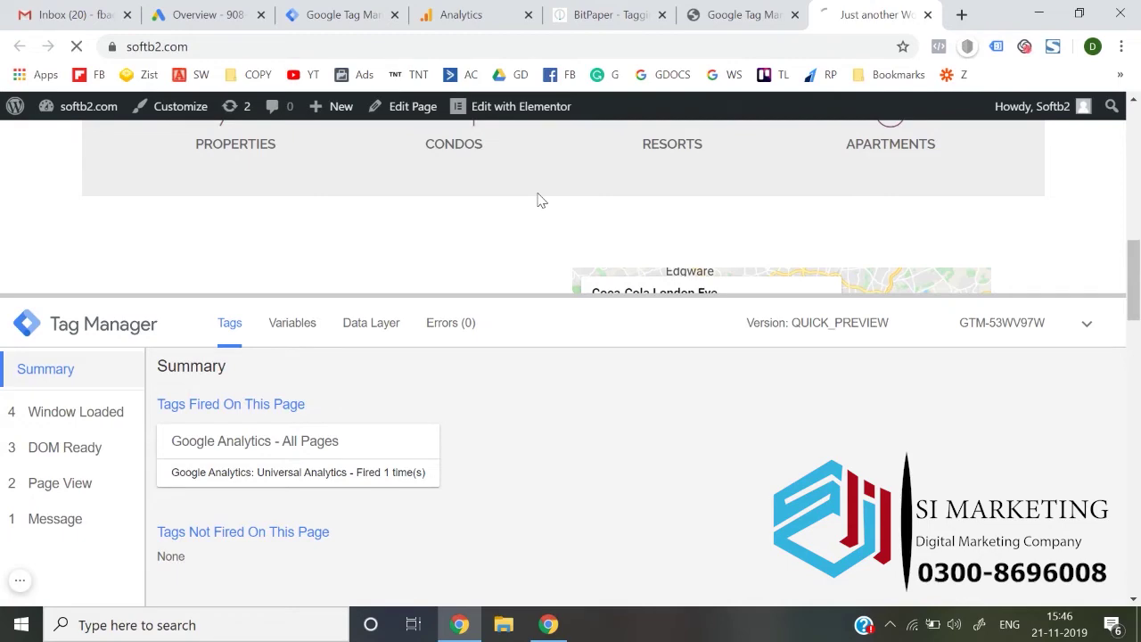
left_click(377, 7)
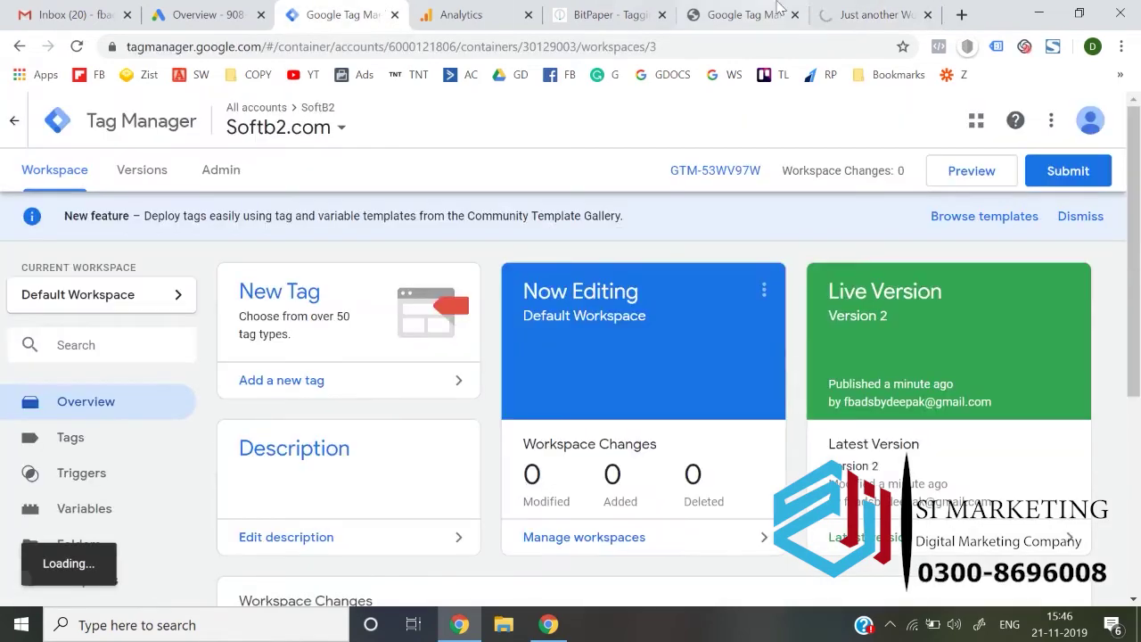
left_click(842, 13)
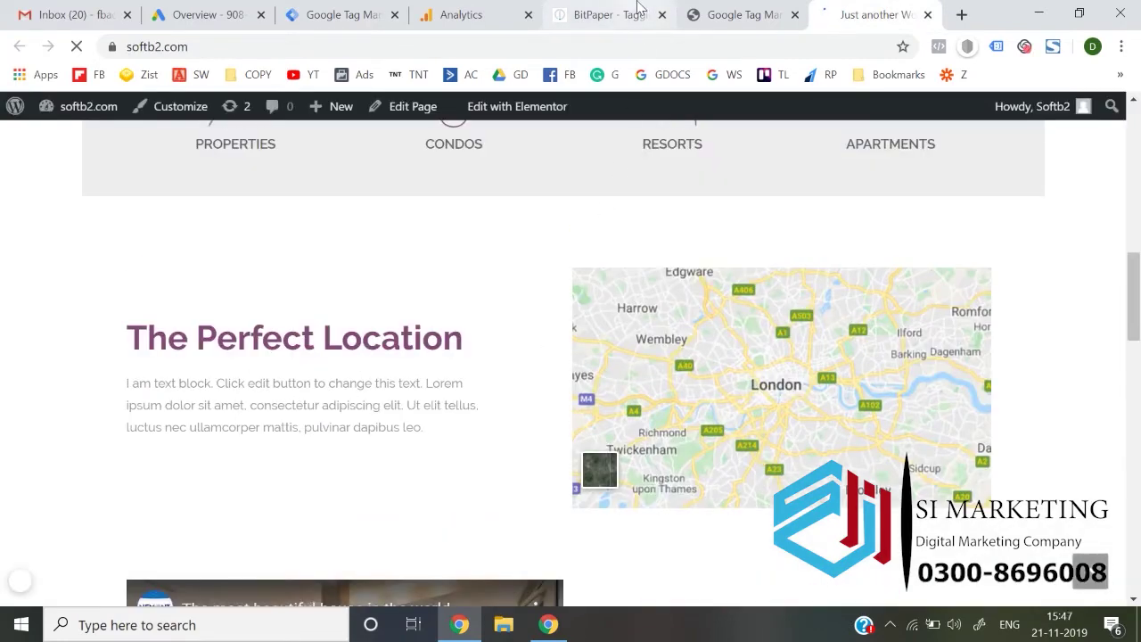
Step: In the BitPaper notes, handwrite a circled item 3 reading "google Analytics + google ads integration" below the second item
left_click(628, 14)
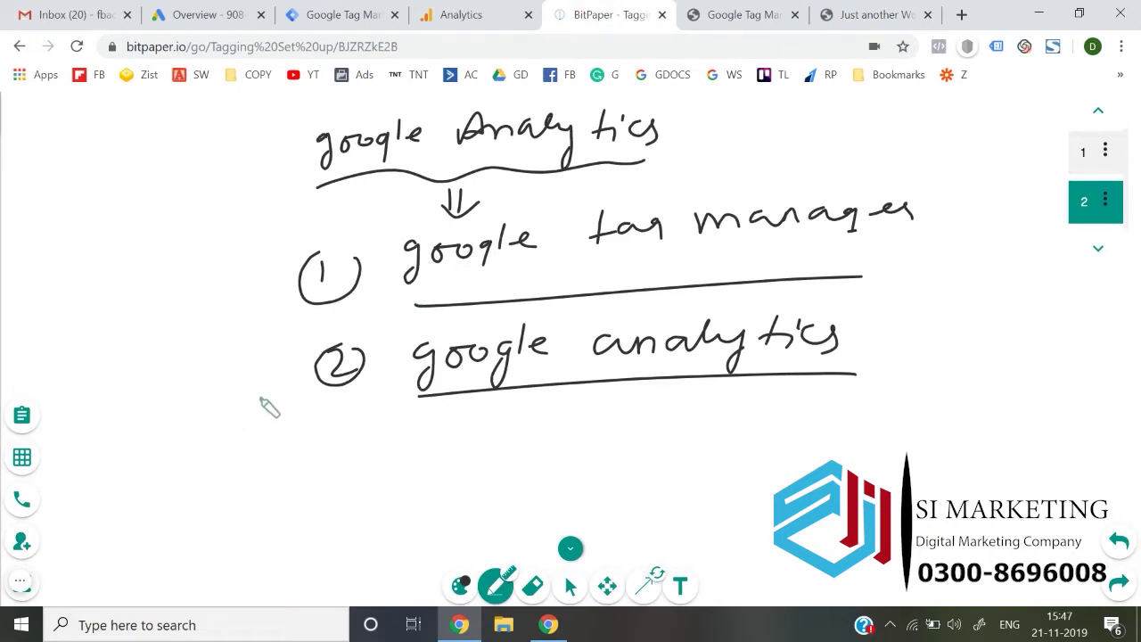
mouse_move(341, 448)
left_mouse_down()
mouse_move(350, 476)
mouse_move(349, 438)
left_mouse_up()
left_click_drag(472, 451, 468, 486)
mouse_move(485, 463)
left_mouse_down()
mouse_move(571, 442)
mouse_move(635, 452)
mouse_move(739, 439)
mouse_move(746, 475)
mouse_move(824, 431)
mouse_move(973, 446)
mouse_move(1057, 416)
mouse_move(1057, 438)
mouse_move(1140, 440)
left_mouse_up()
mouse_move(720, 485)
left_mouse_down()
mouse_move(734, 499)
mouse_move(901, 481)
mouse_move(989, 491)
mouse_move(951, 502)
left_mouse_up()
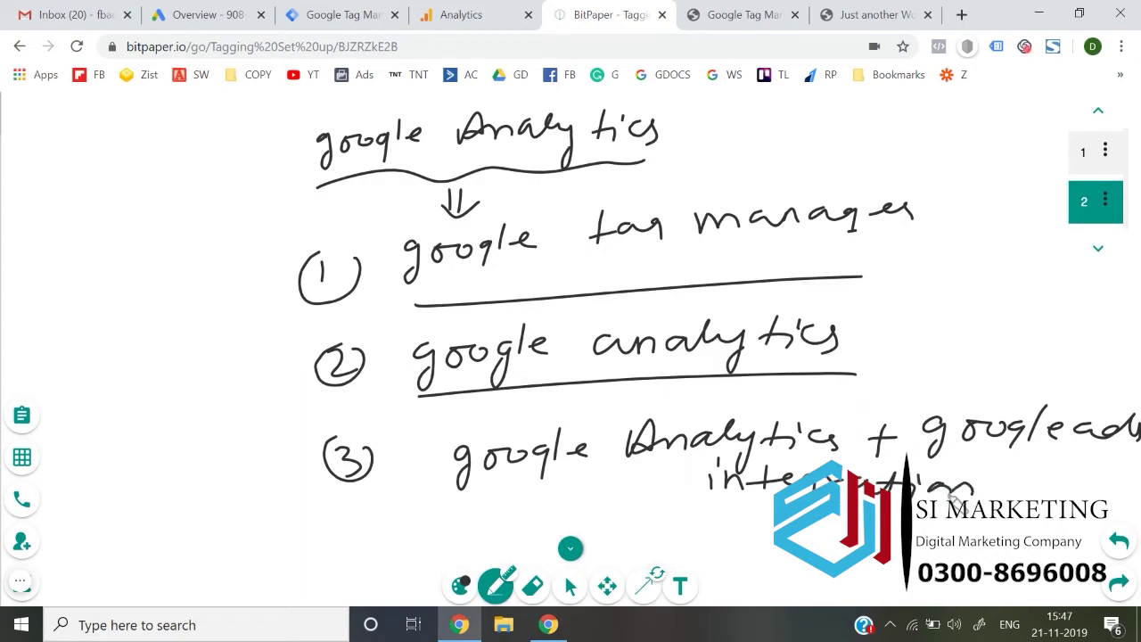
Step: In the Analytics property's Data Collection settings, turn on Remarketing and Advertising Reporting Features and save
left_click(450, 12)
scroll(636, 365, "down", 2)
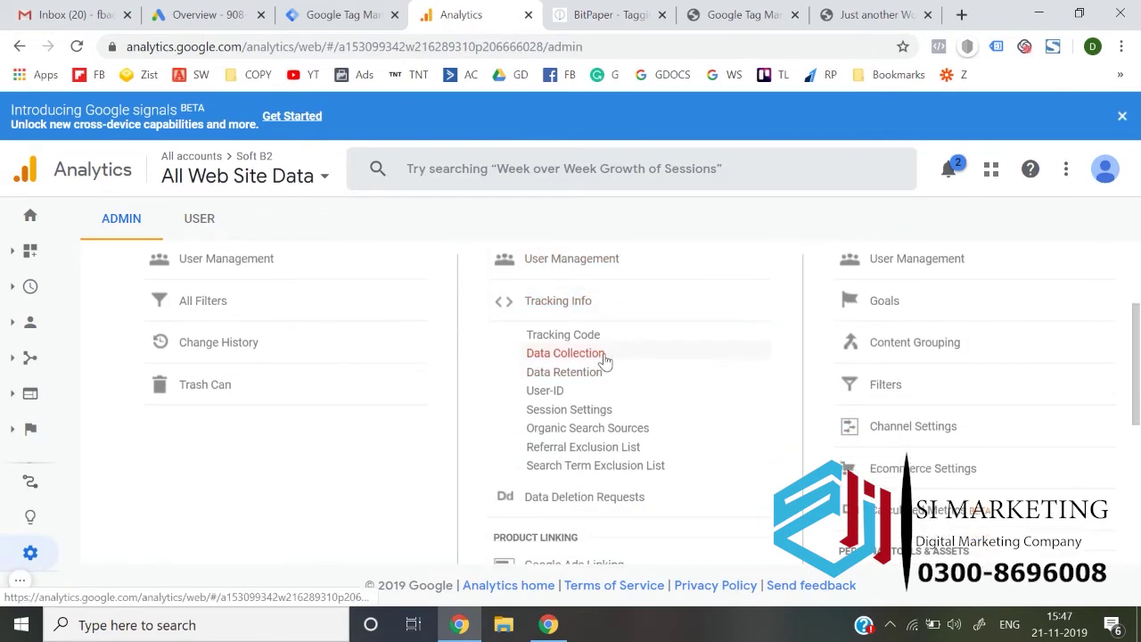
left_click(604, 360)
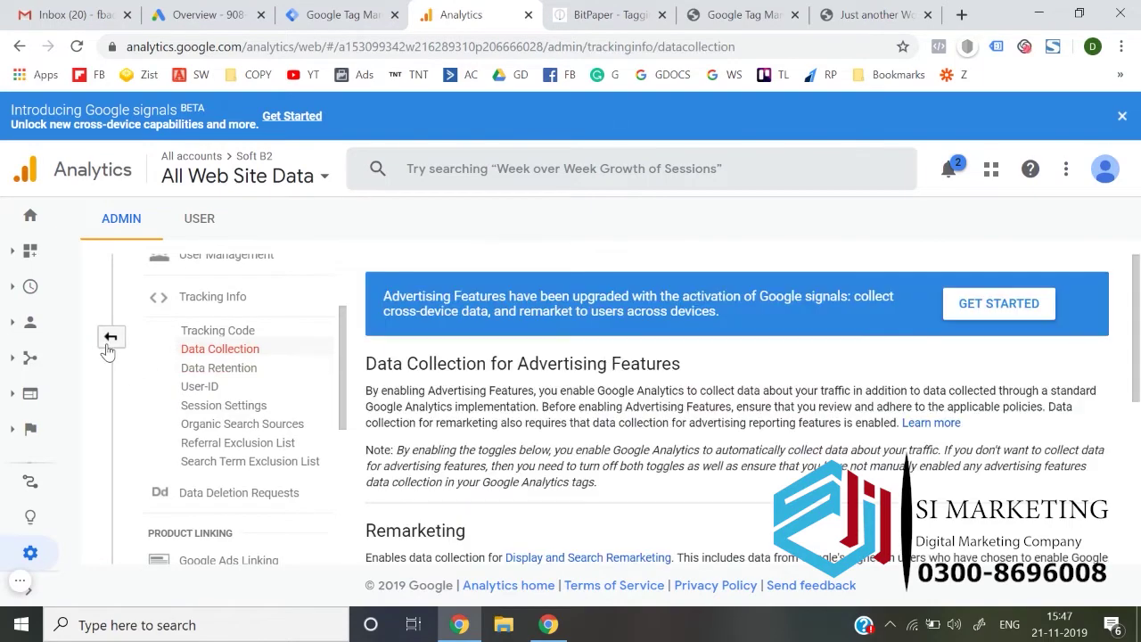
scroll(571, 405, "down", 3)
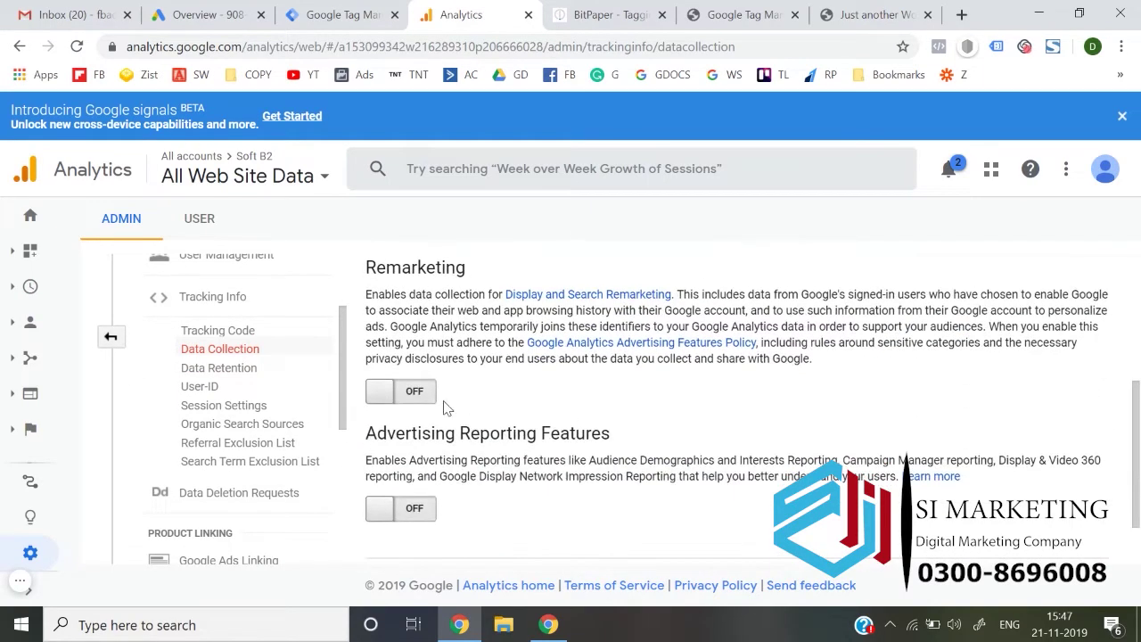
left_click(417, 400)
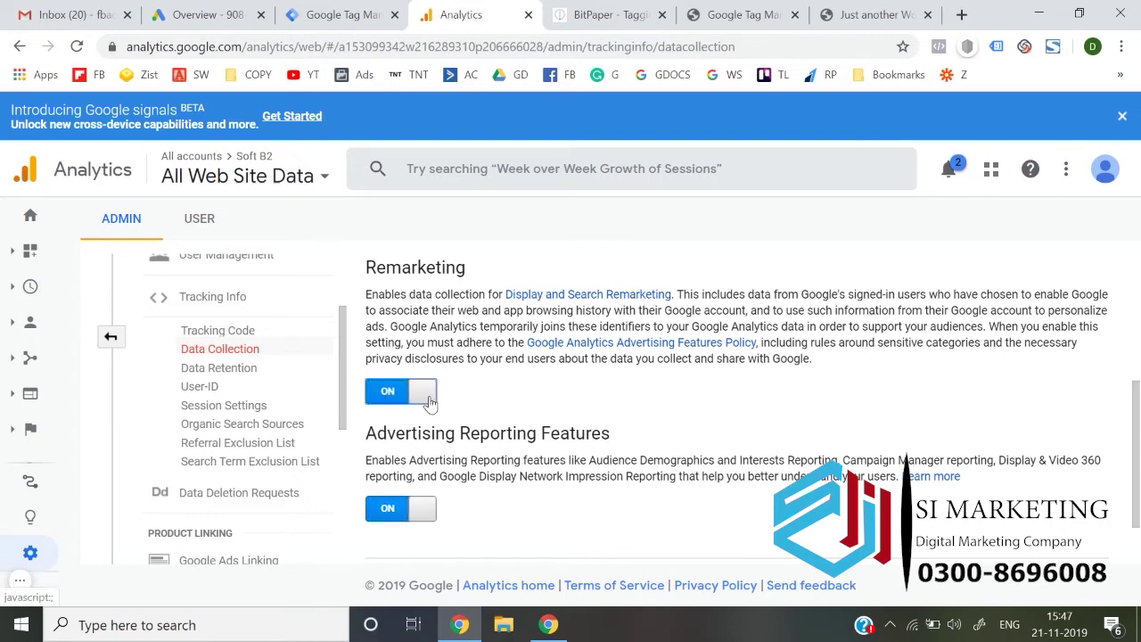
scroll(429, 403, "down", 1)
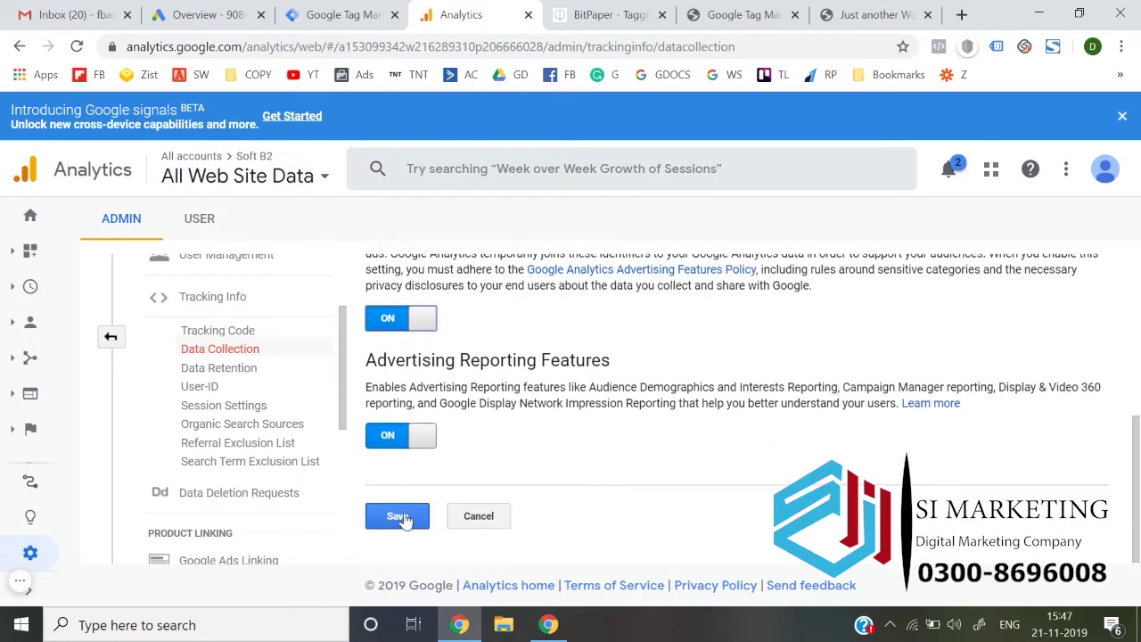
left_click(397, 516)
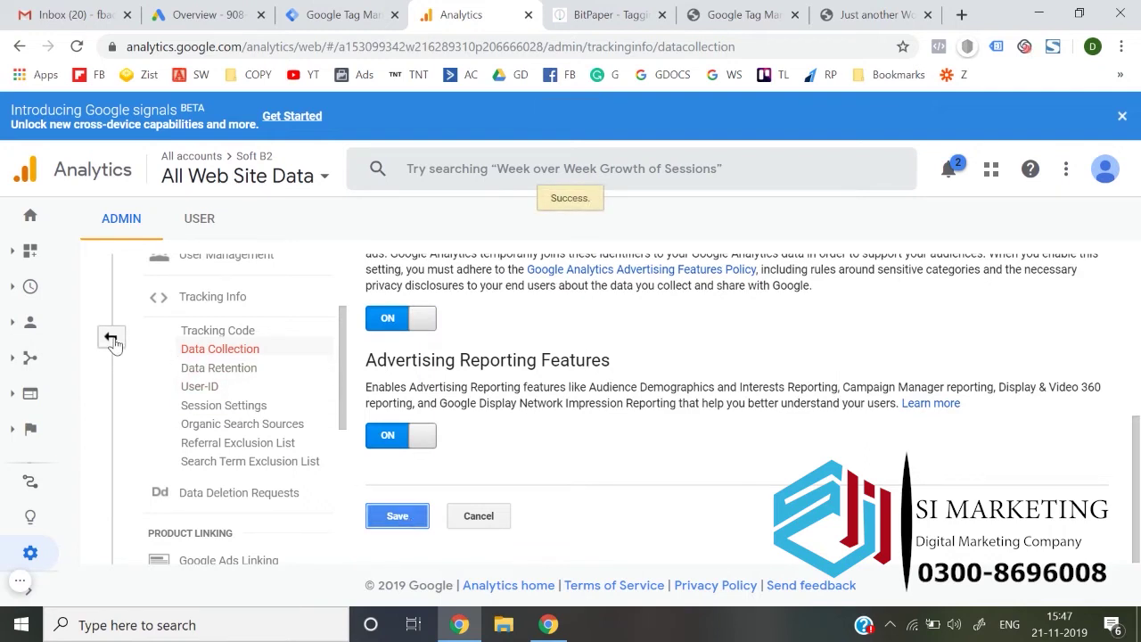
Step: Open Google Ads Linking for the property, check the account number in Google Ads, and select that account for the link group
left_click(111, 340)
scroll(526, 390, "down", 2)
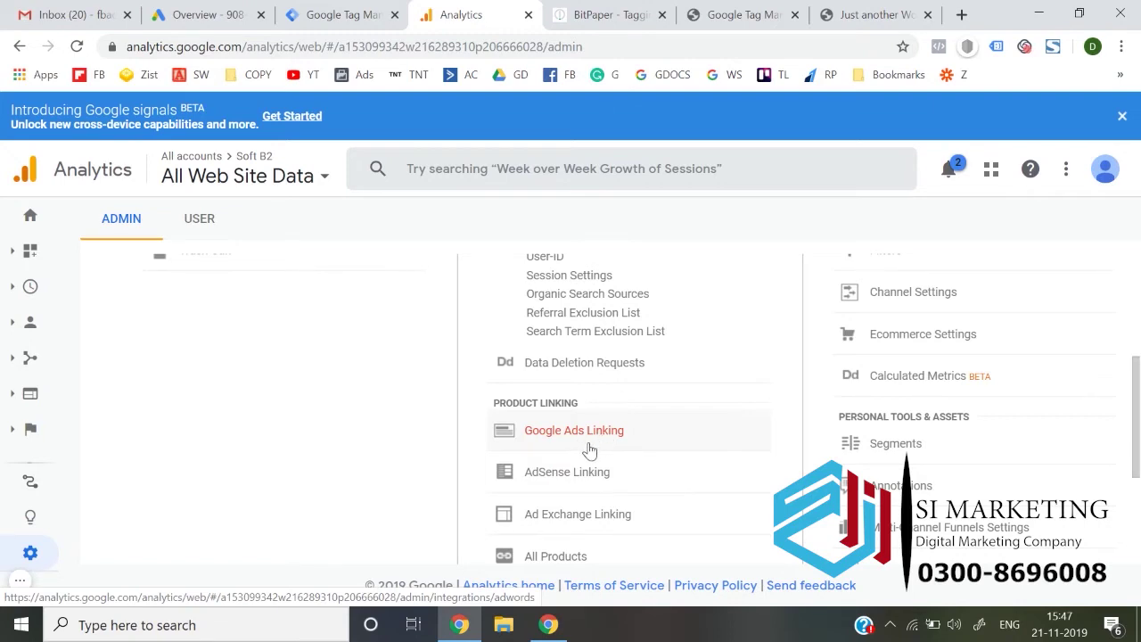
left_click(588, 451)
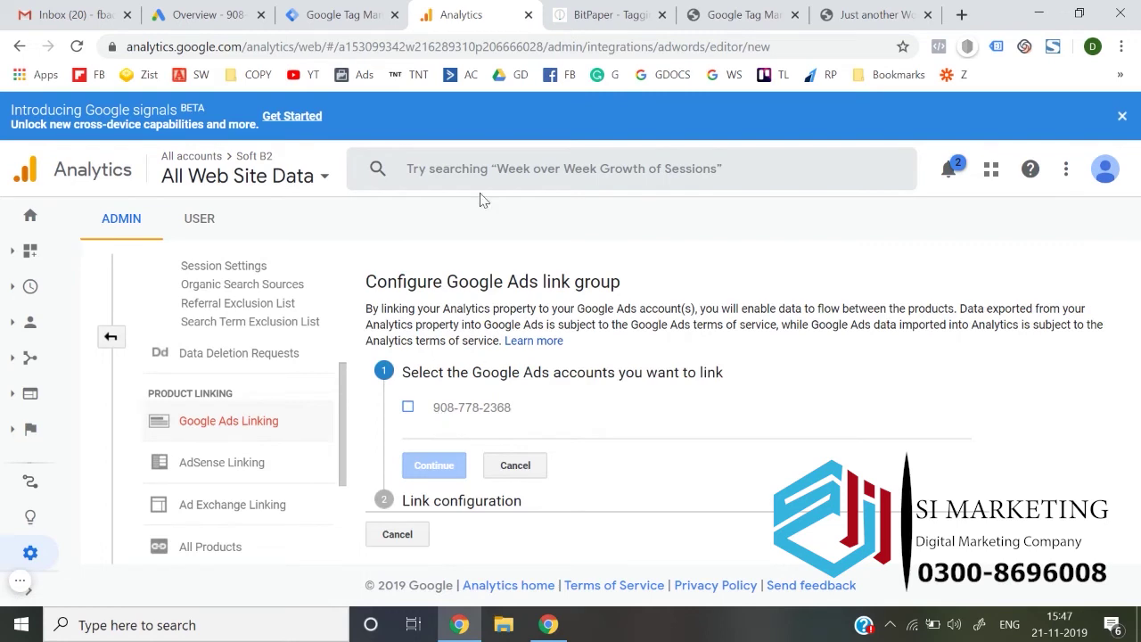
left_click(205, 15)
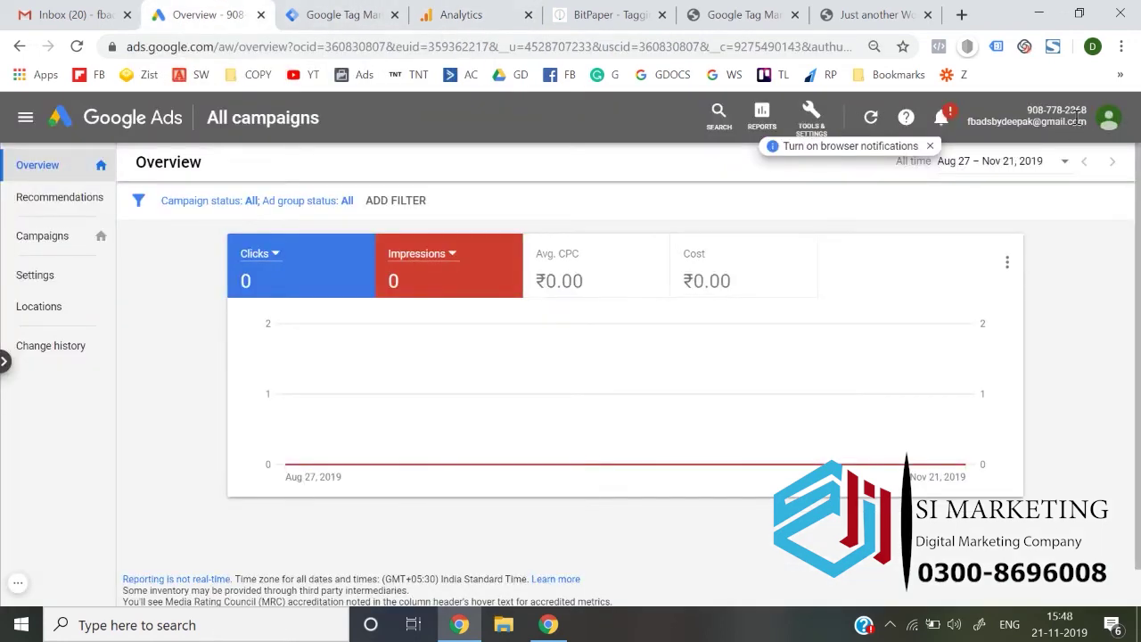
left_click(508, 15)
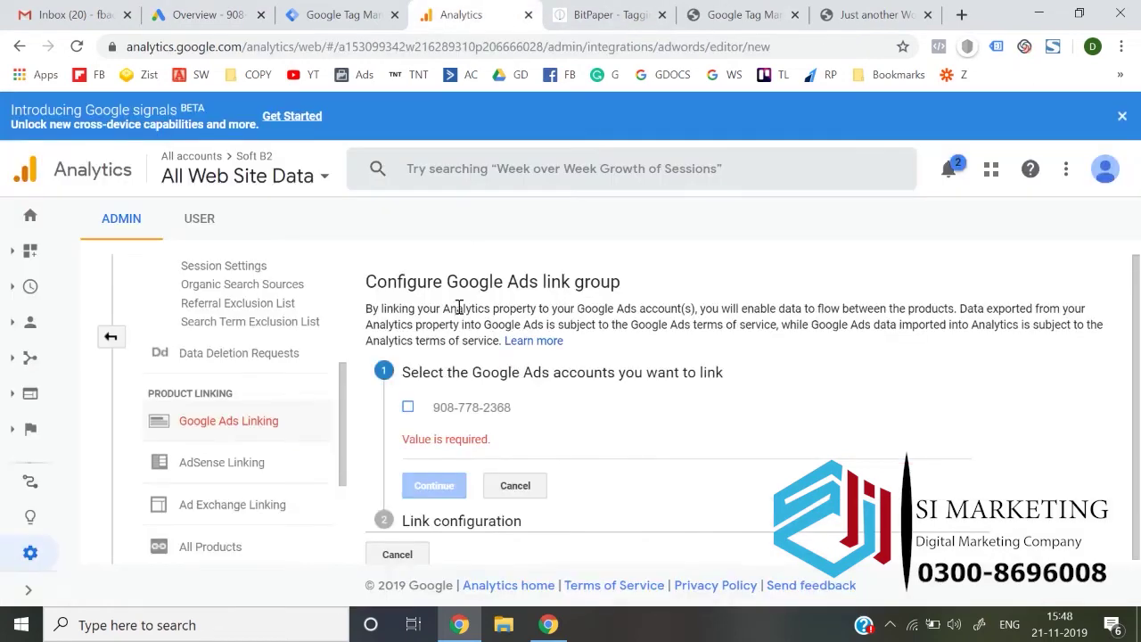
left_click(408, 409)
left_click(434, 484)
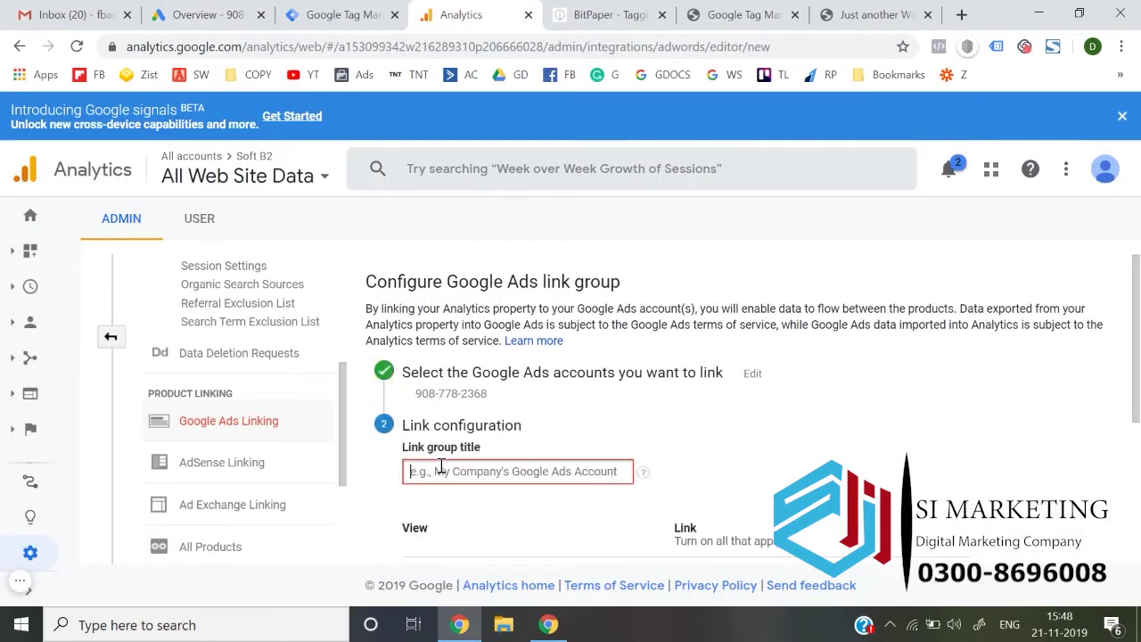
Step: Title the link group "Google Analytics Account" and turn on the link for the All Web Site Data view
scroll(441, 466, "down", 1)
left_click(465, 395)
type("Google Analytics Account")
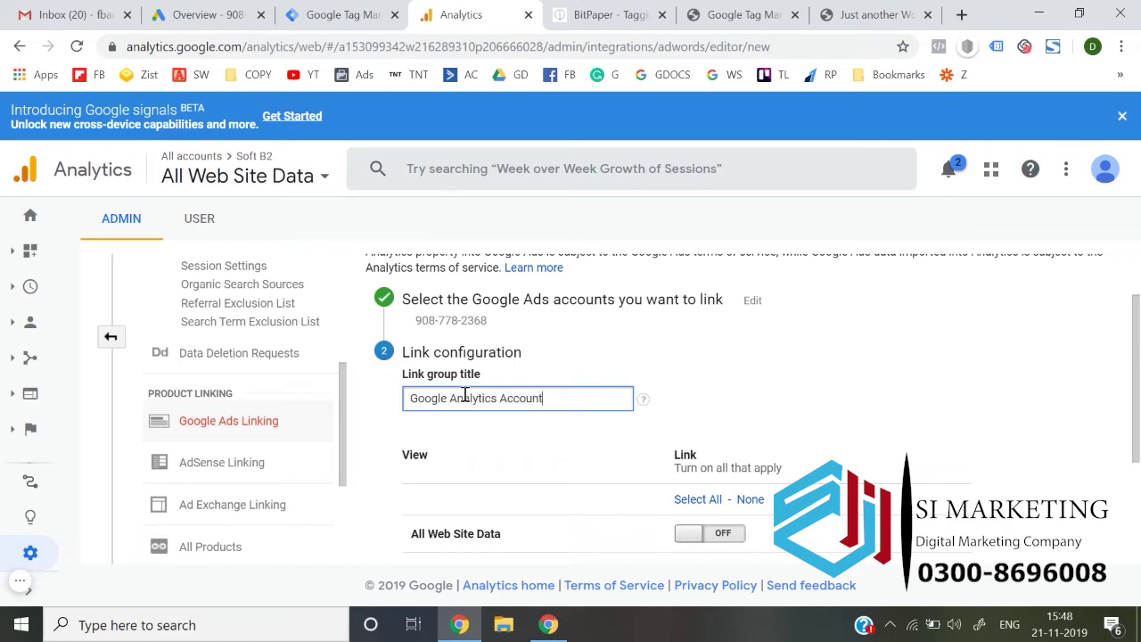
scroll(464, 395, "down", 3)
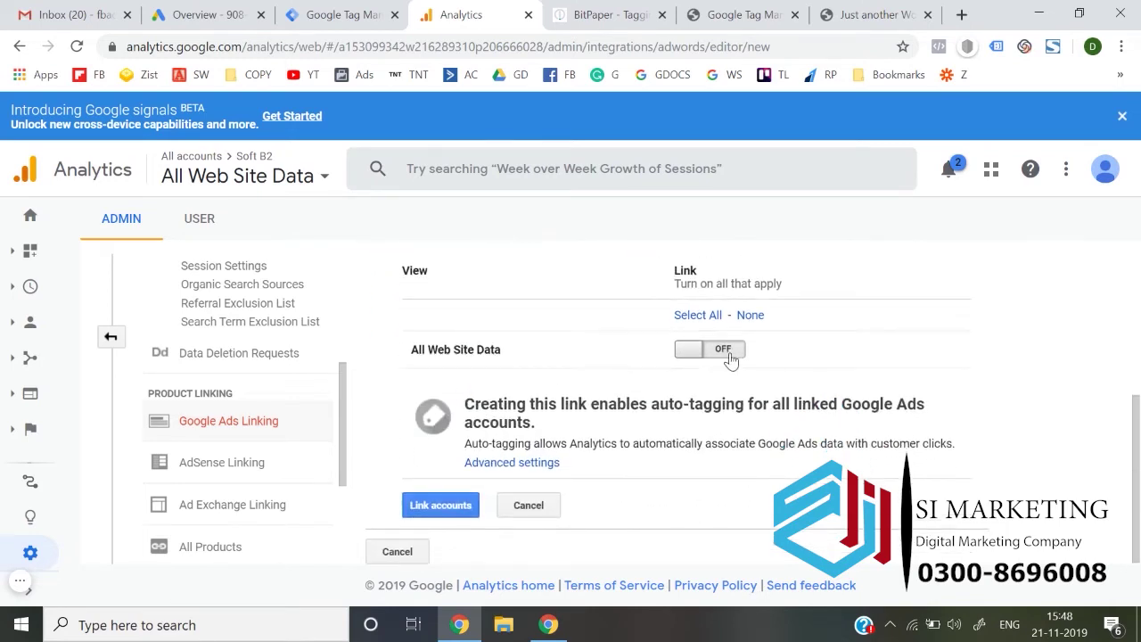
left_click(729, 352)
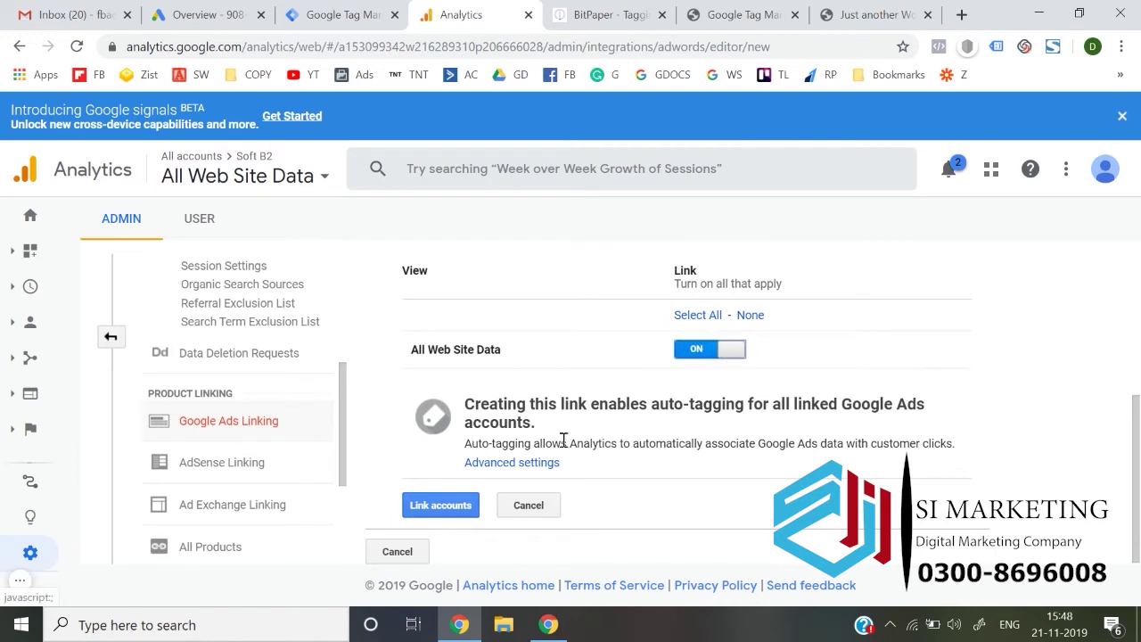
Step: Review the advanced auto-tagging settings, keep auto-tagging enabled on all linked Google Ads accounts, and link the accounts
left_click(518, 464)
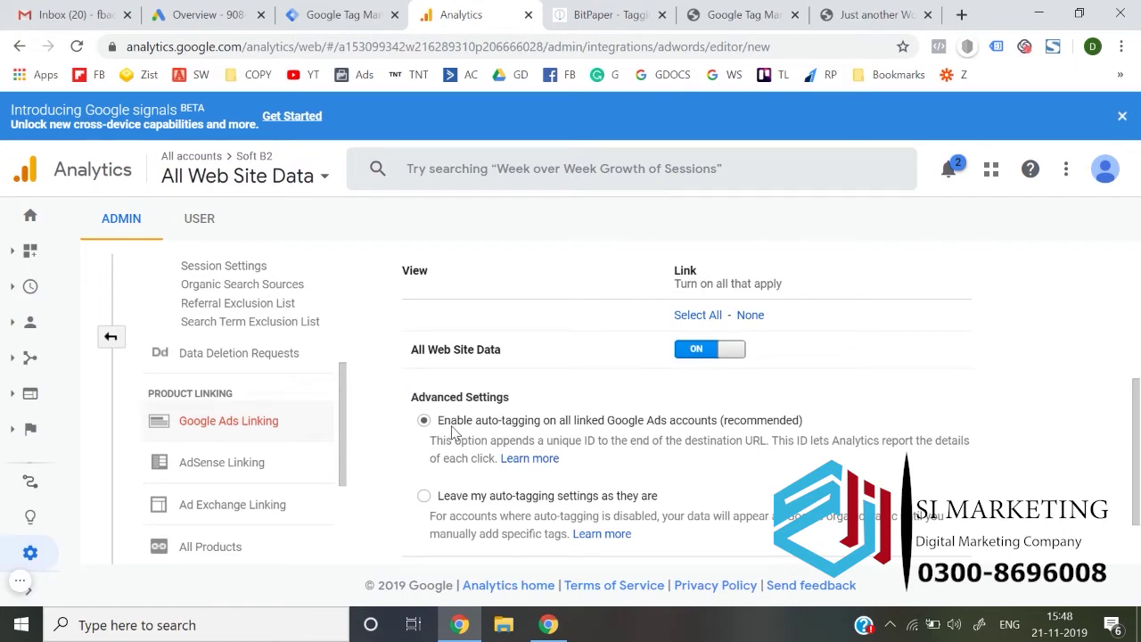
scroll(452, 431, "down", 1)
left_click(443, 505)
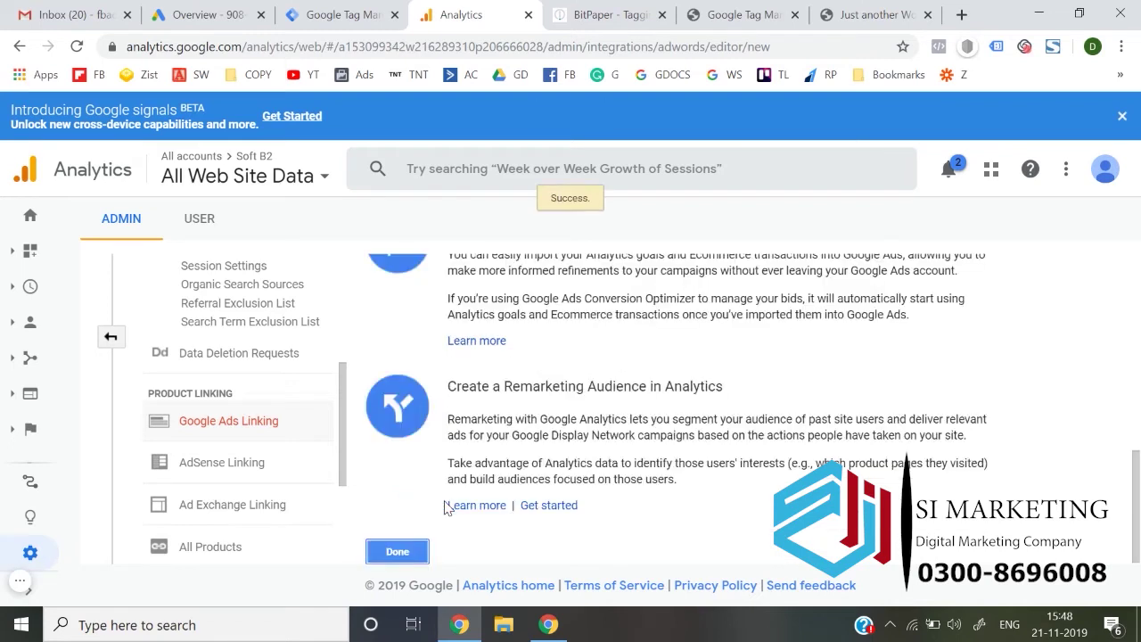
left_click(396, 554)
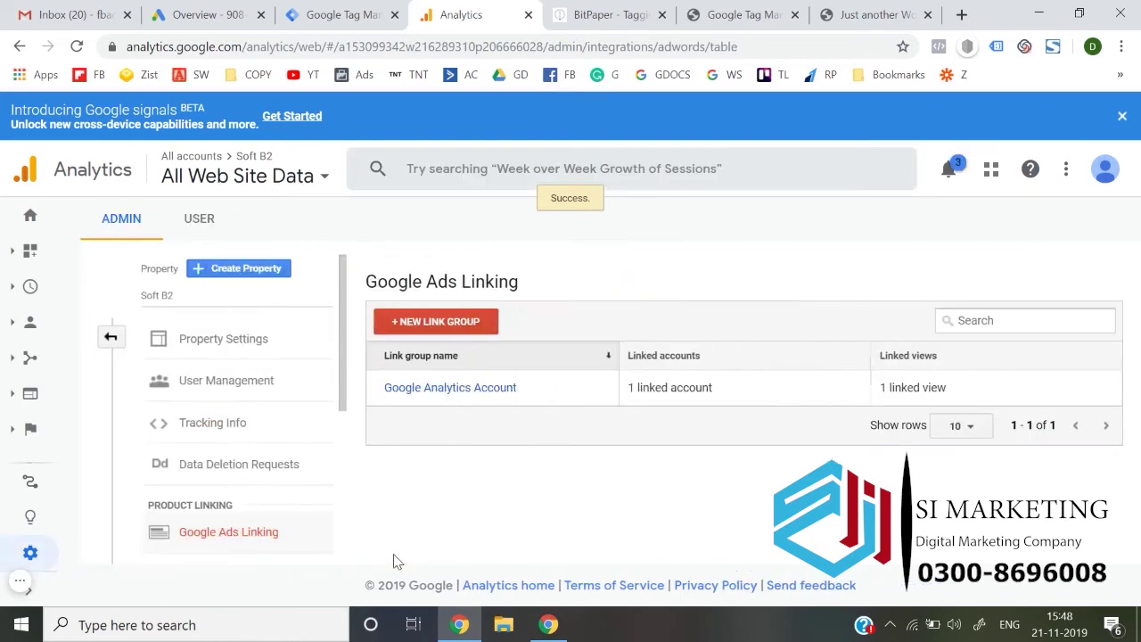
Step: Switch to Google Ads, check the Google Analytics details under Linked accounts, and consult the BitPaper integration notes
left_click(111, 337)
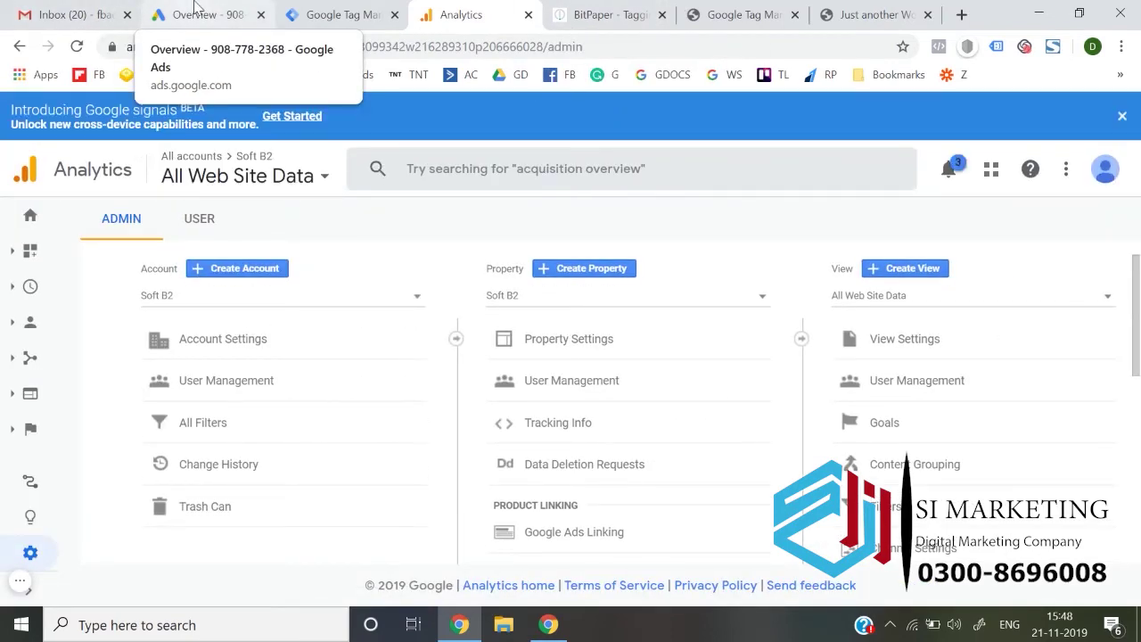
left_click(195, 6)
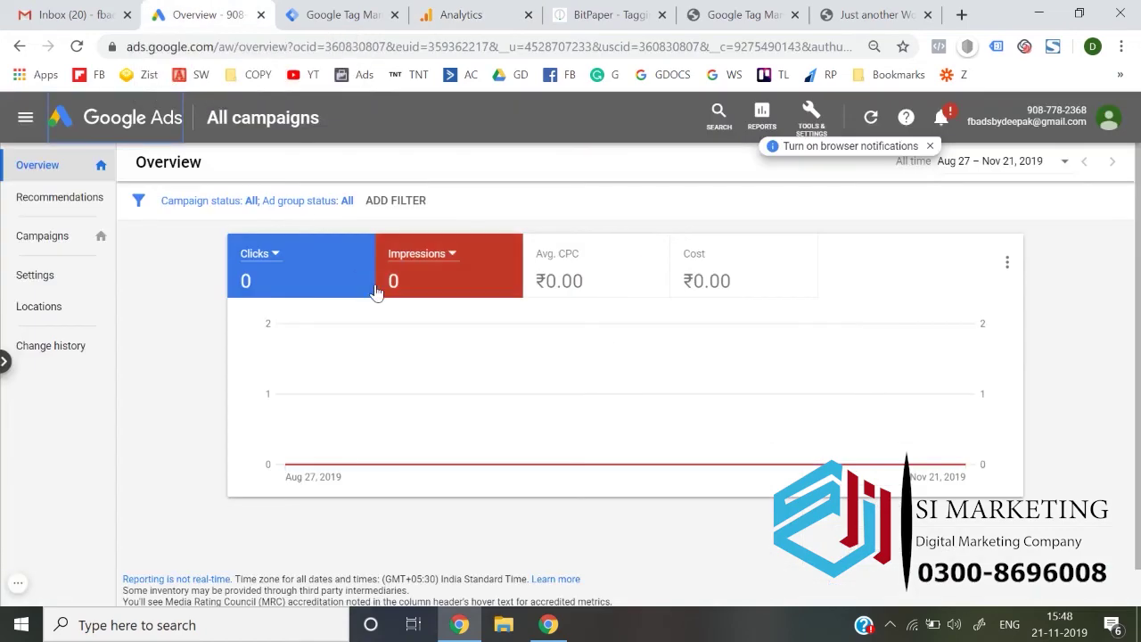
left_click(825, 114)
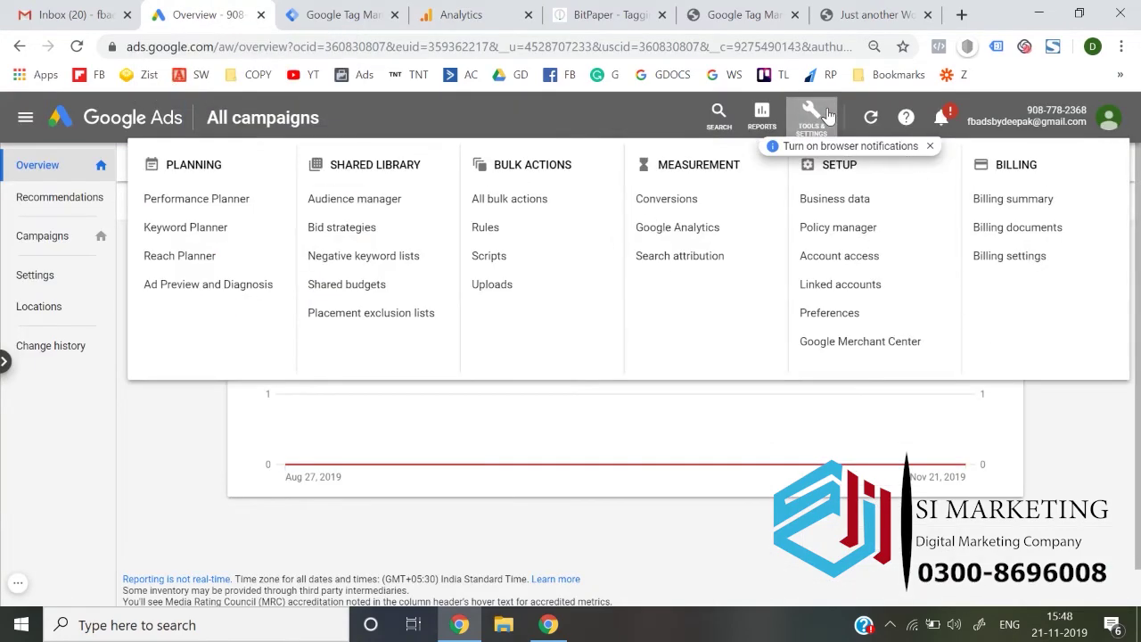
left_click(839, 287)
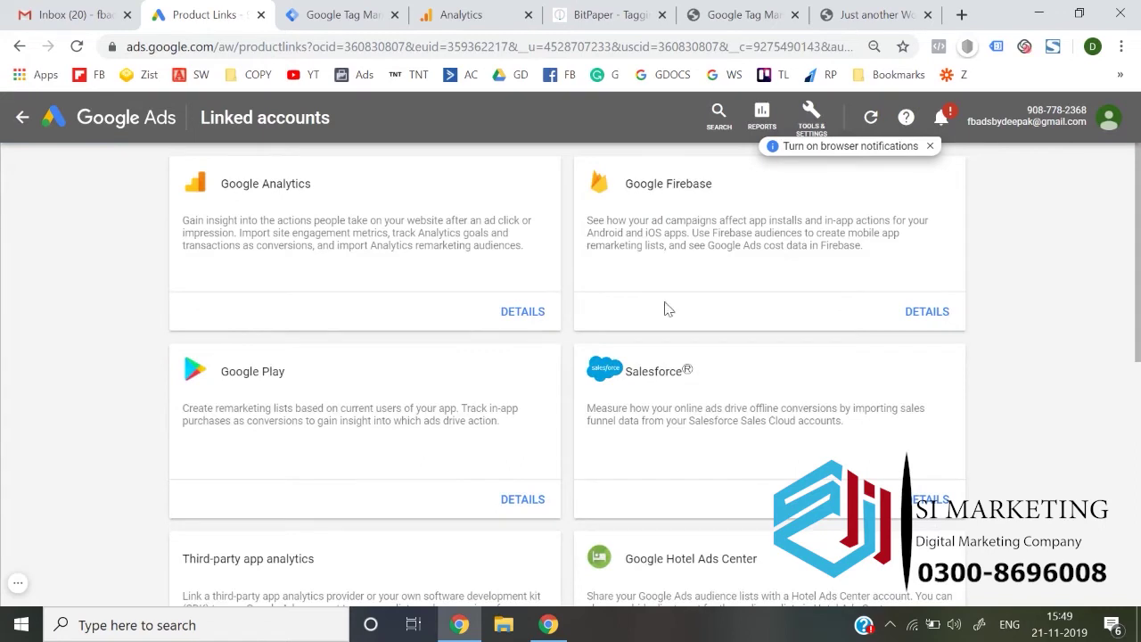
left_click(517, 319)
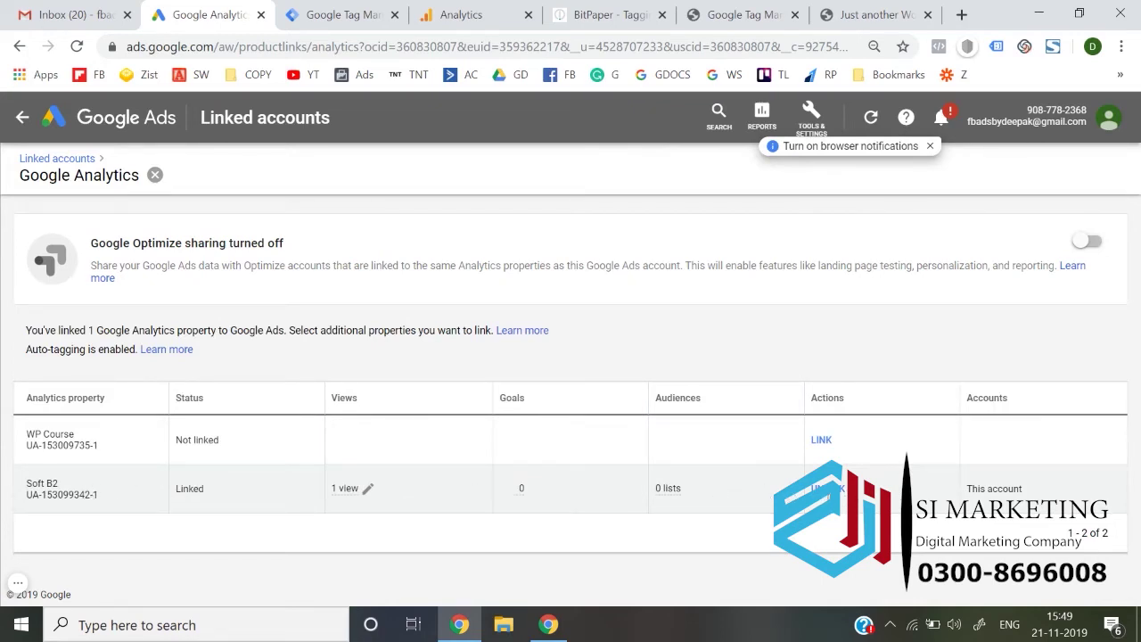
left_click(120, 125)
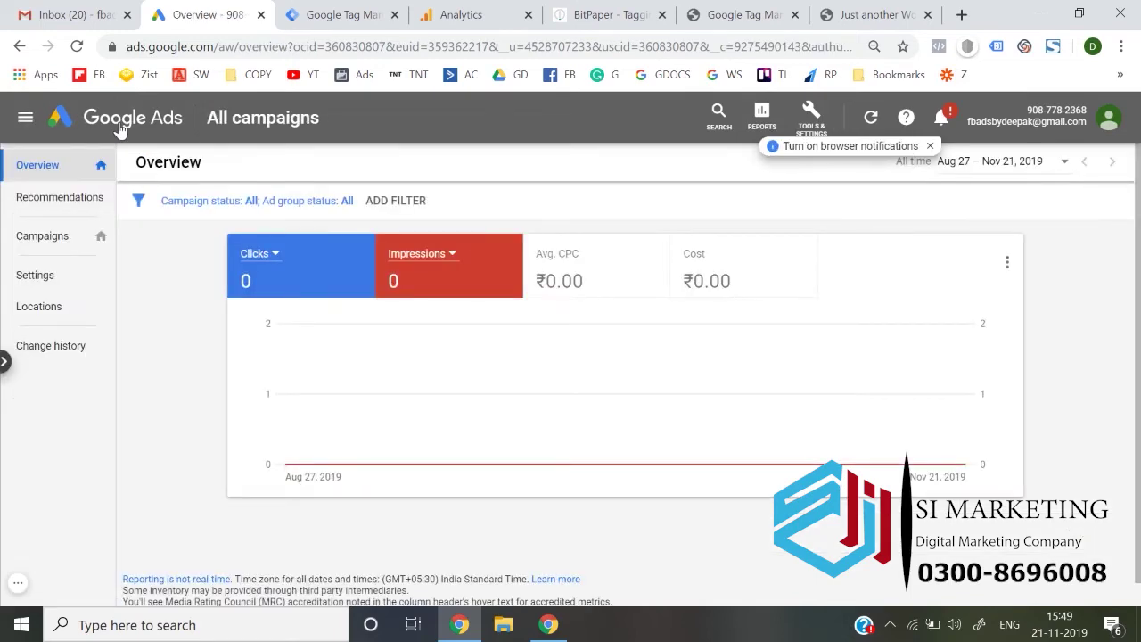
left_click(627, 8)
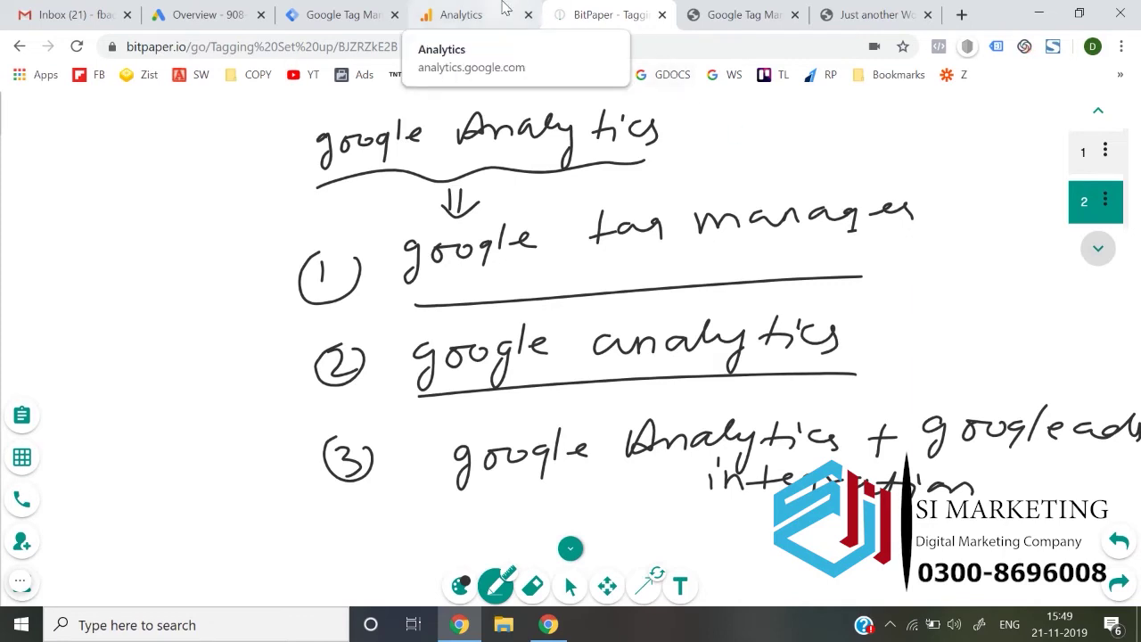
Step: In Analytics, open Audiences in the property's Audience Definitions and complete the Enable Remarketing stage for the first audience
left_click(504, 11)
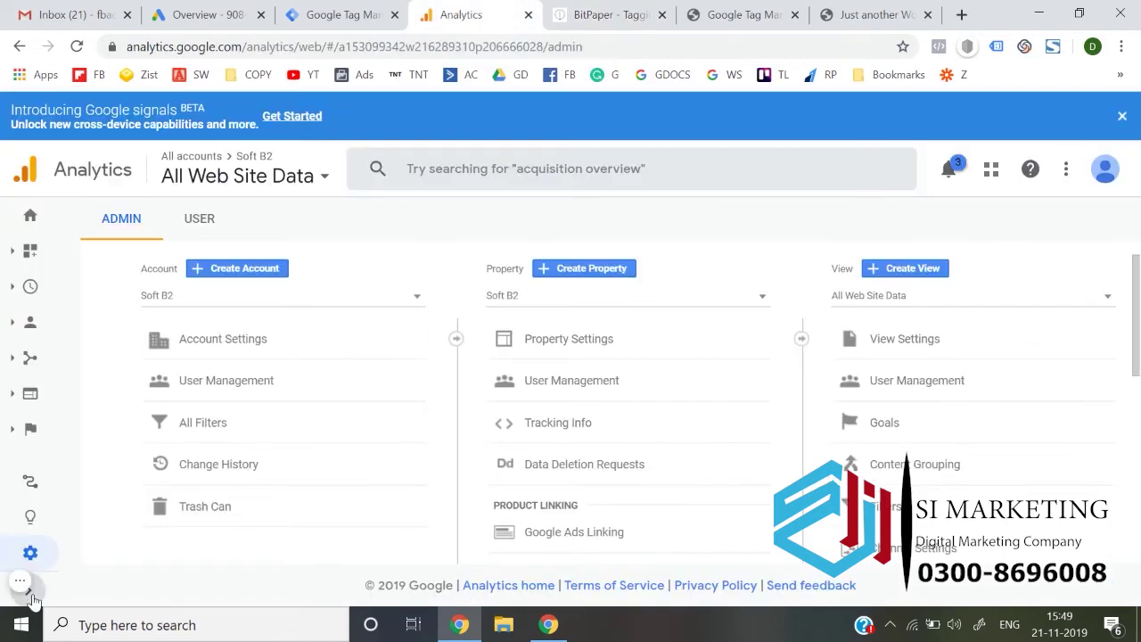
mouse_move(27, 583)
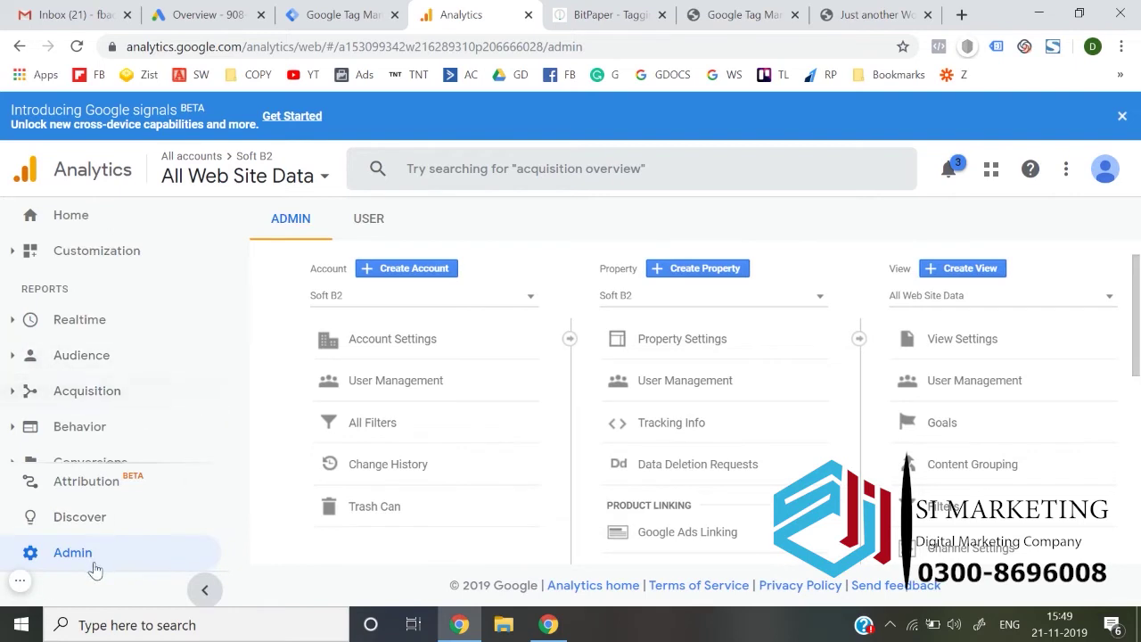
scroll(616, 446, "down", 3)
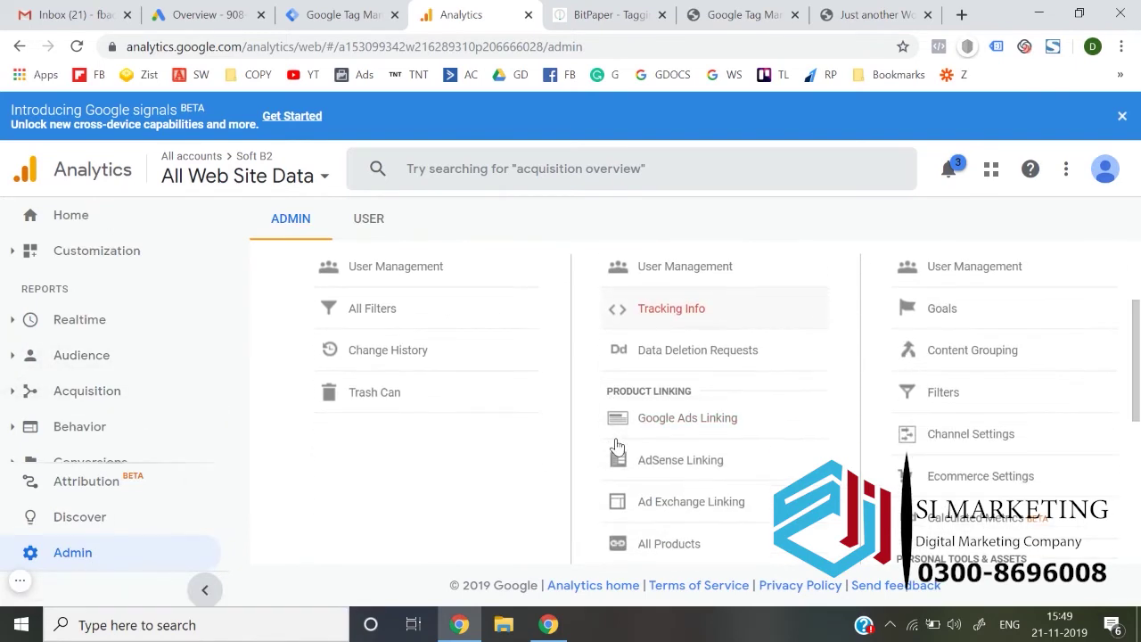
scroll(678, 462, "down", 1)
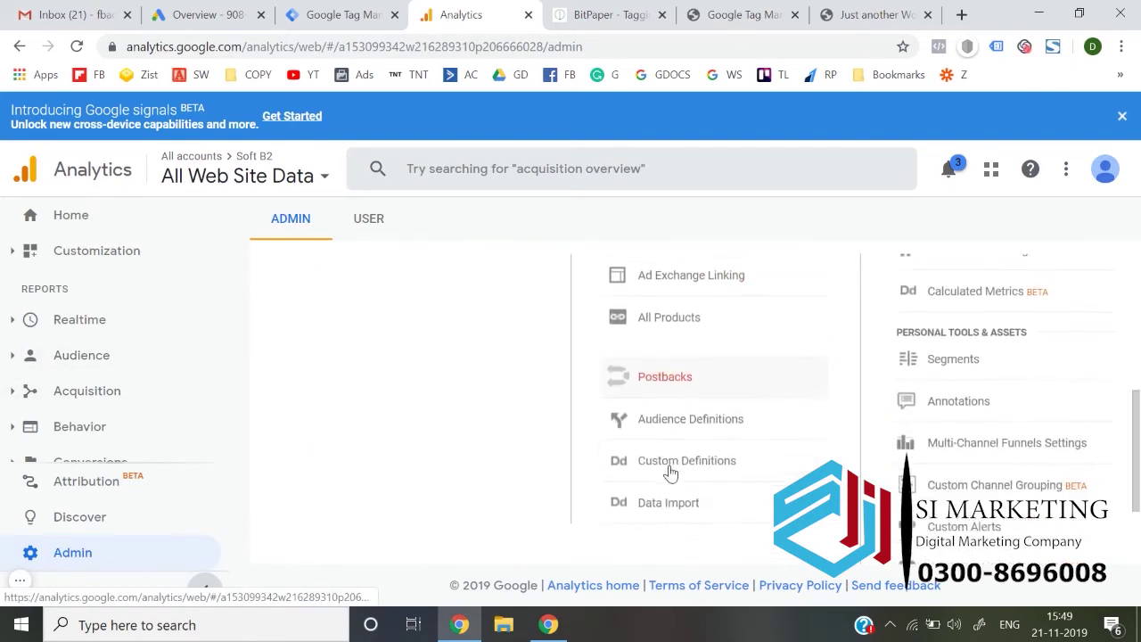
left_click(713, 417)
left_click(664, 445)
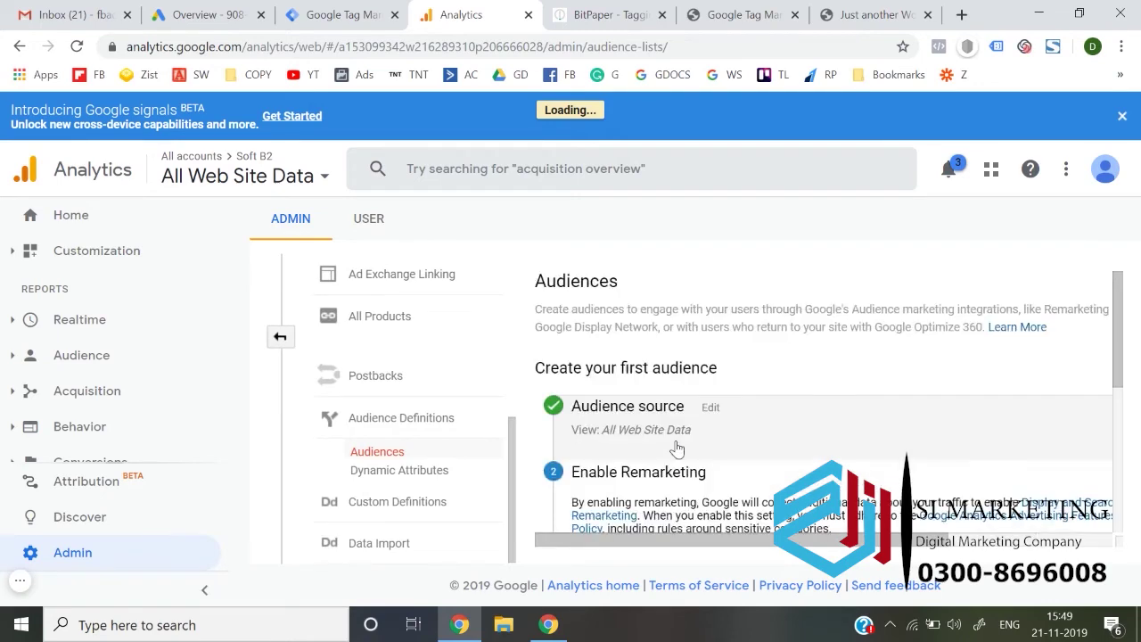
scroll(677, 449, "down", 2)
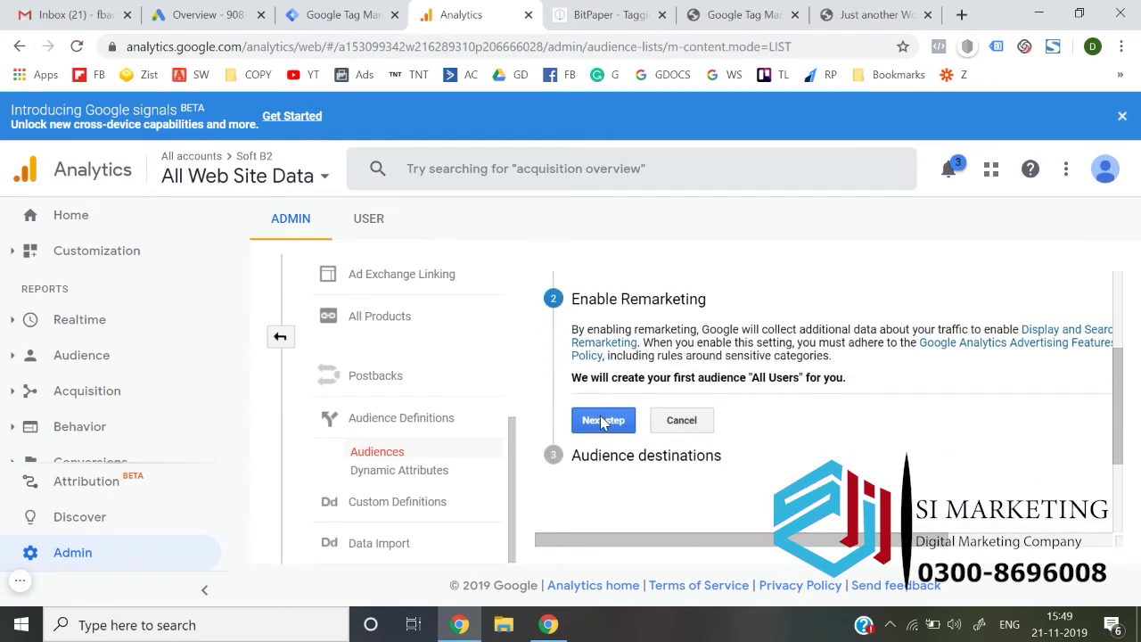
left_click(602, 421)
Step: Add the linked Google Ads account as a destination for the All Users audience
scroll(615, 428, "down", 1)
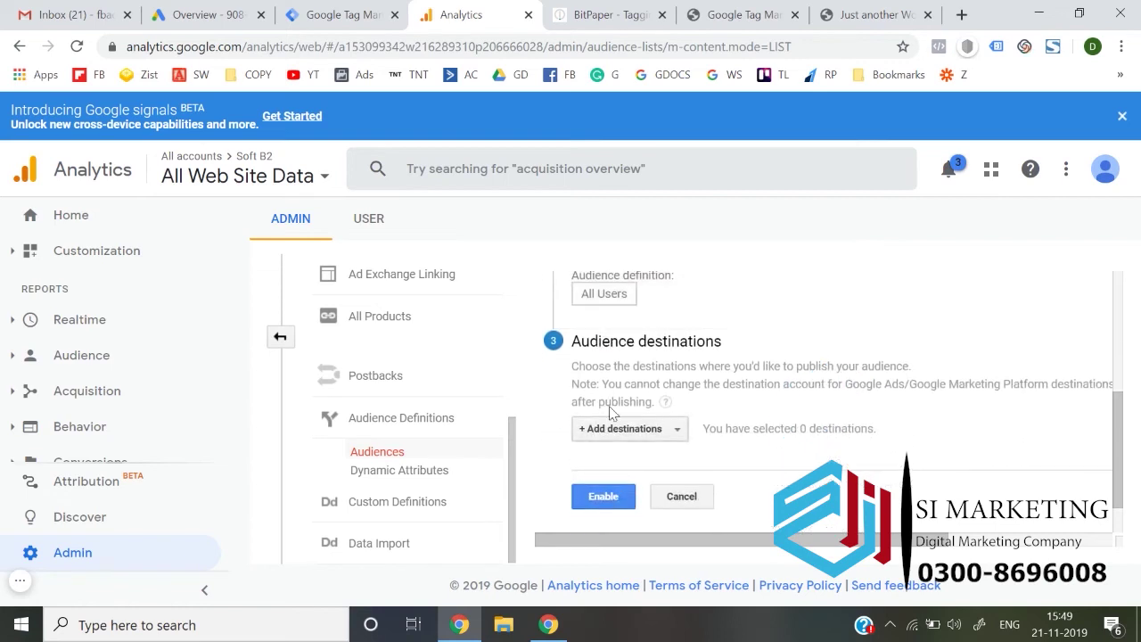
left_click(624, 431)
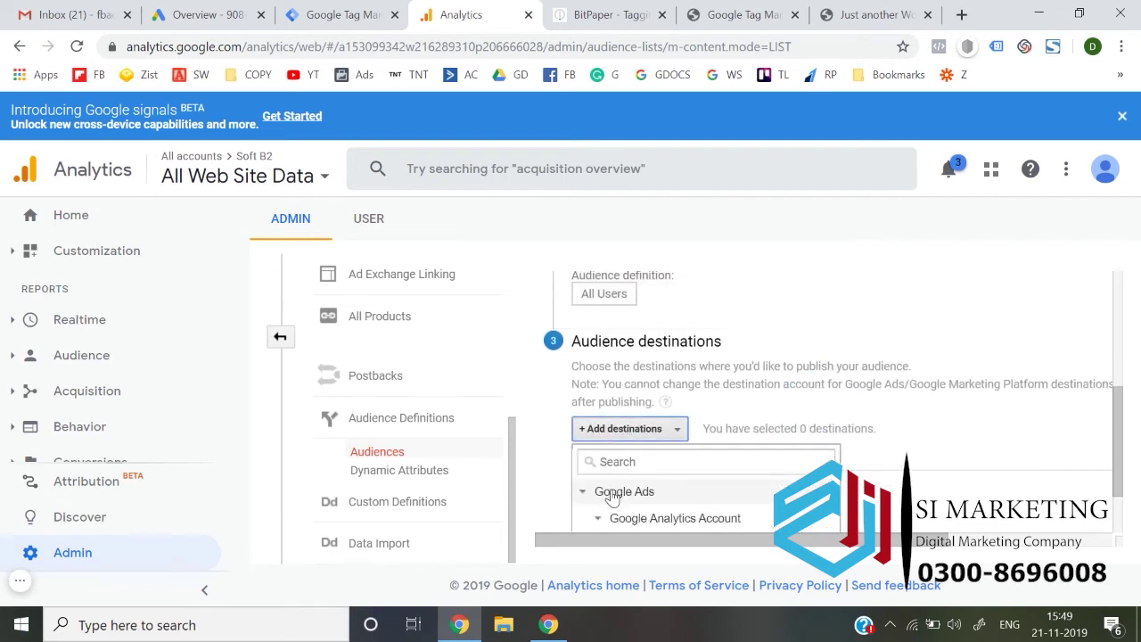
scroll(611, 497, "down", 1)
left_click(614, 462)
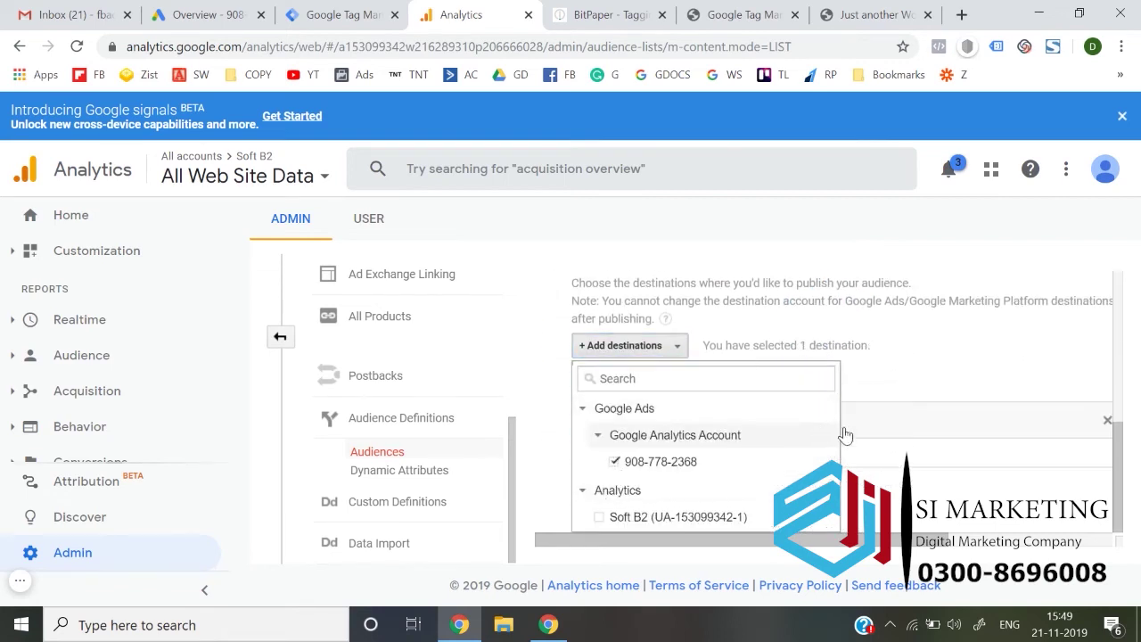
left_click(876, 451)
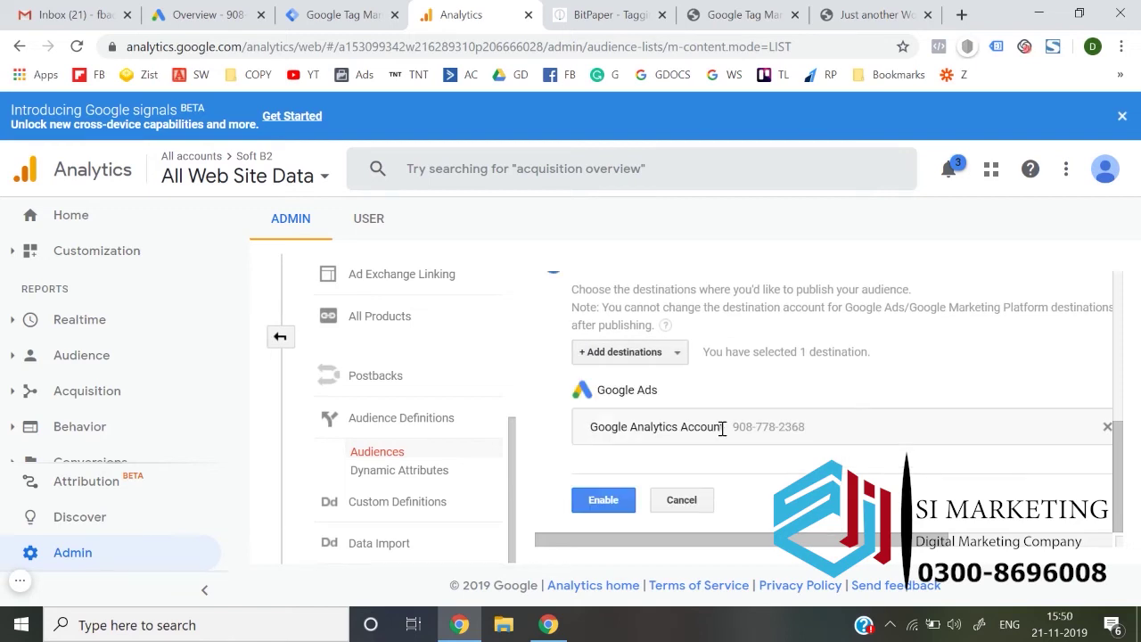
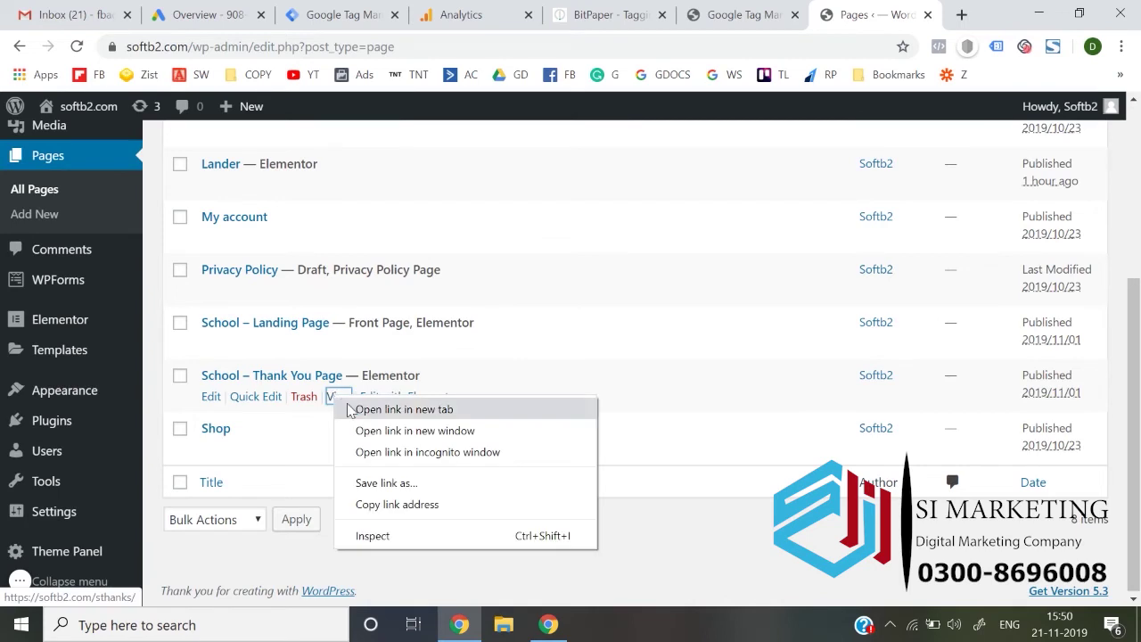
Step: View the School – Thank You Page on softb2.com and examine the /sthanks/ part of its address
key("ctrl+Tab")
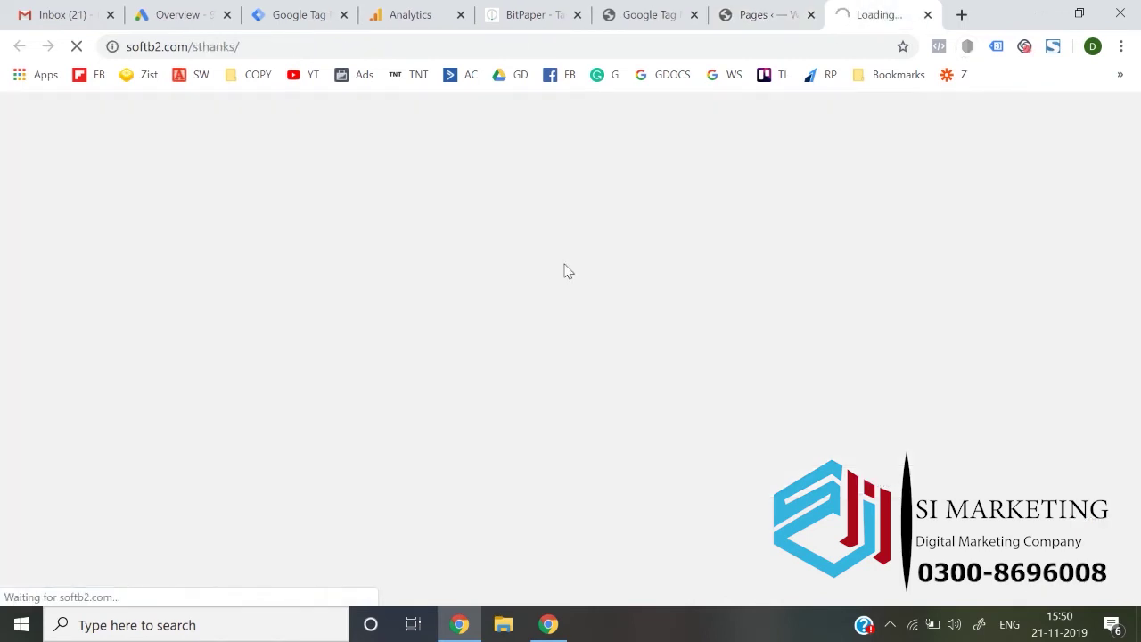
left_click_drag(191, 50, 229, 50)
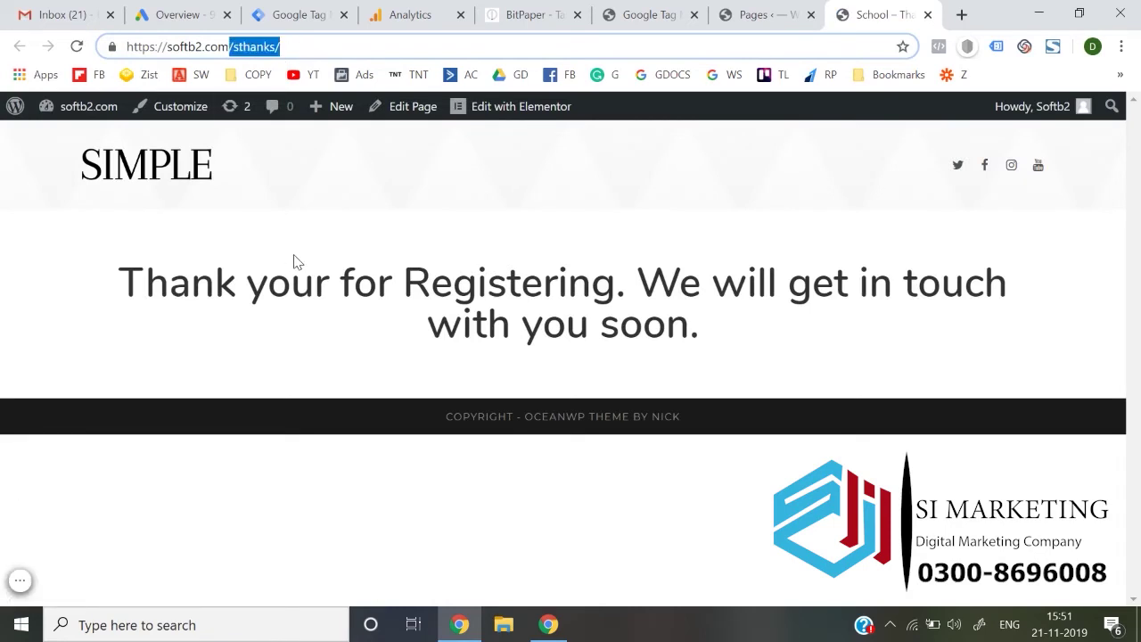
Step: Return to Analytics, reopen the property's Audiences list from the admin page, and start a new audience
left_click(443, 11)
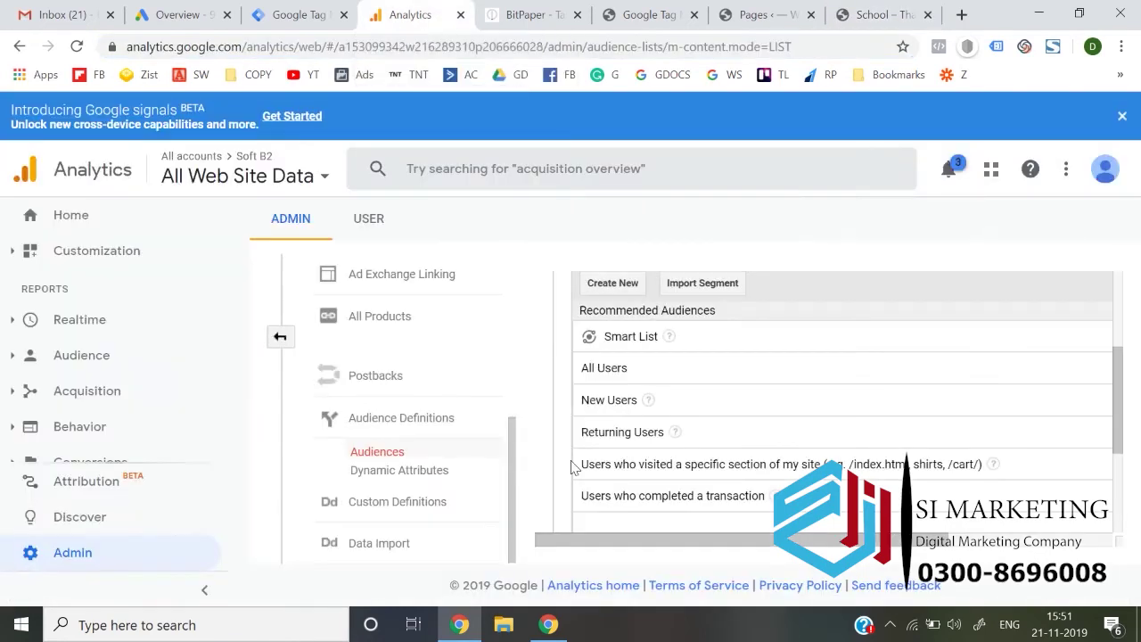
scroll(618, 366, "up", 2)
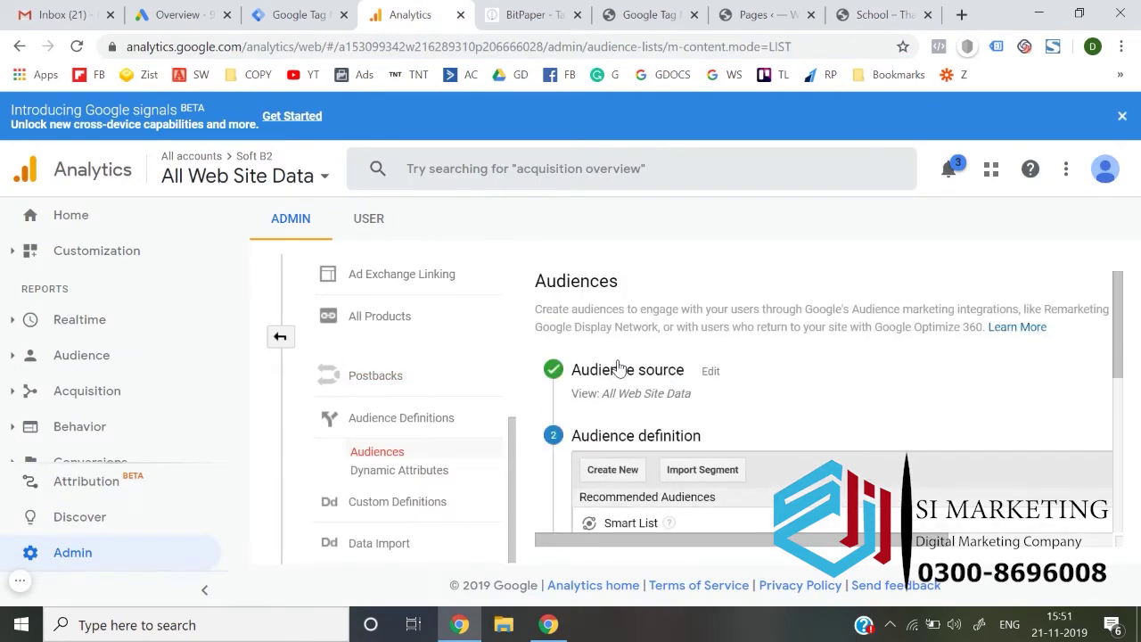
left_click(280, 346)
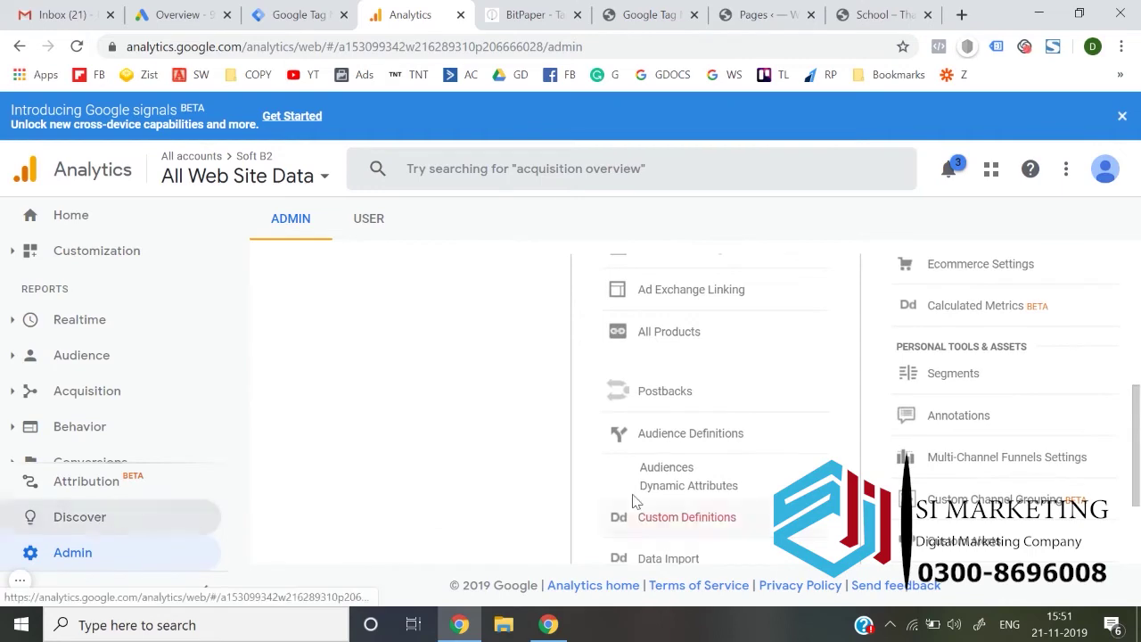
scroll(634, 499, "down", 2)
scroll(668, 308, "up", 5)
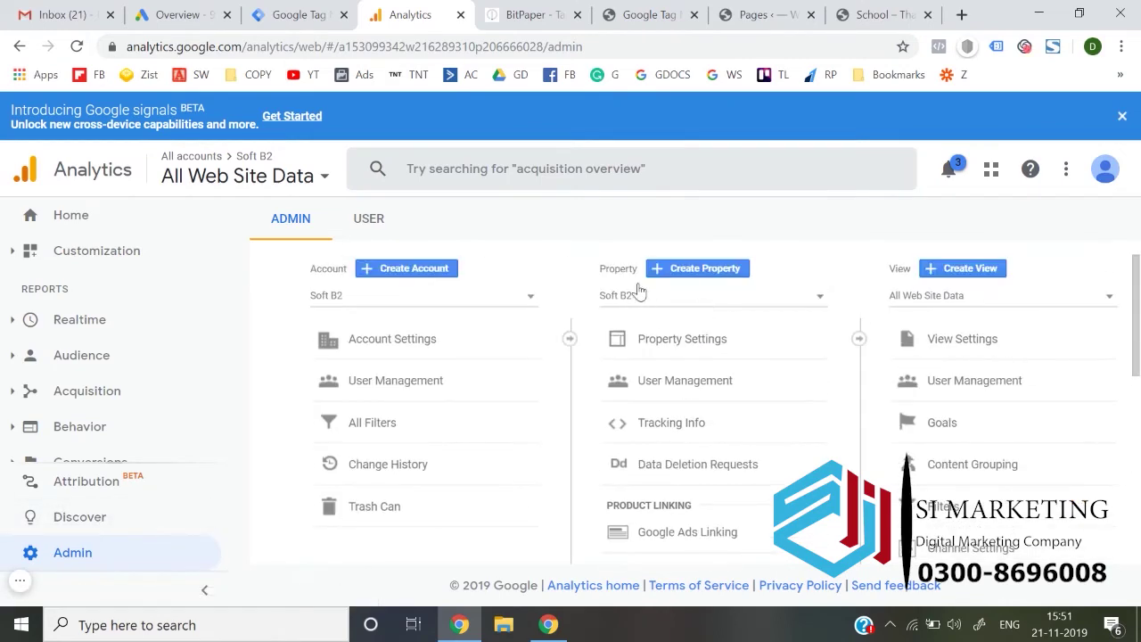
scroll(710, 378, "down", 4)
scroll(684, 435, "down", 1)
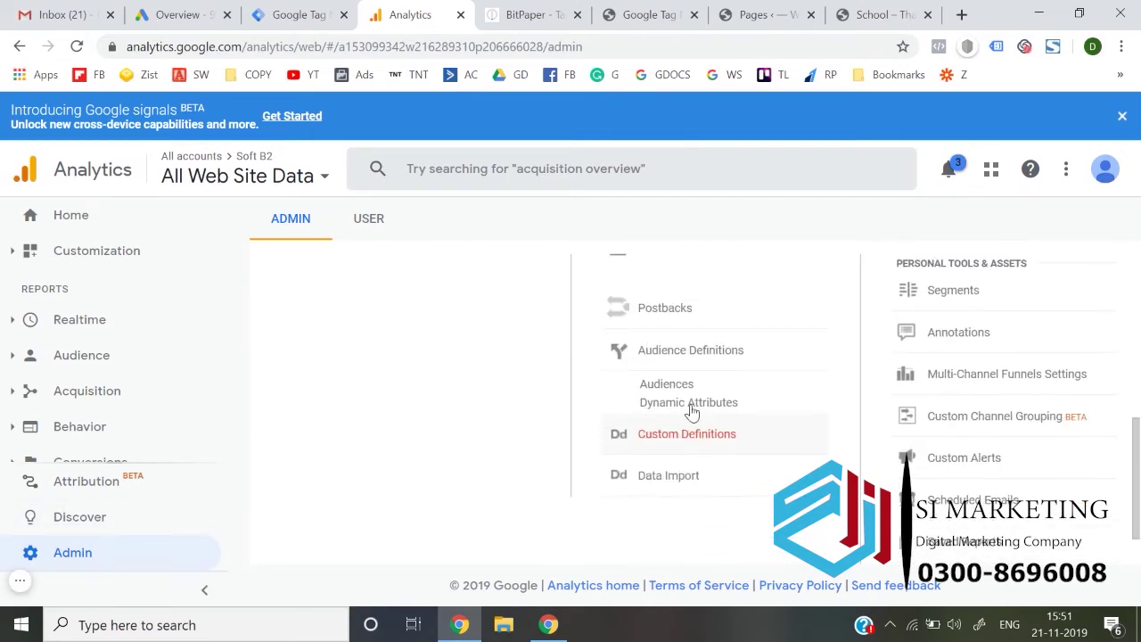
left_click(684, 390)
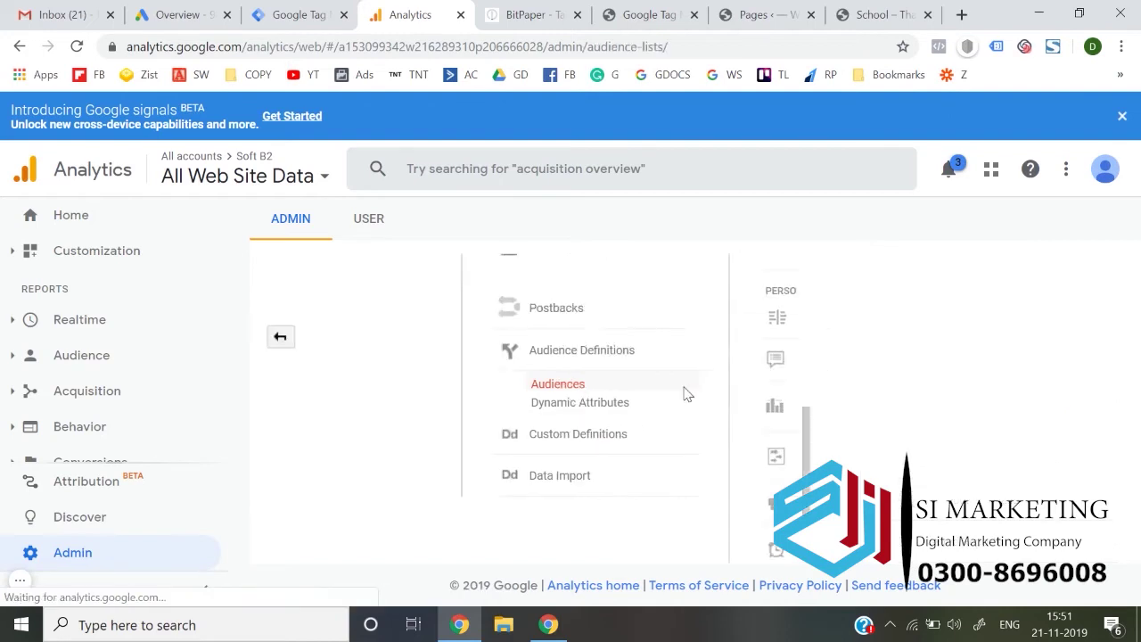
scroll(684, 394, "down", 1)
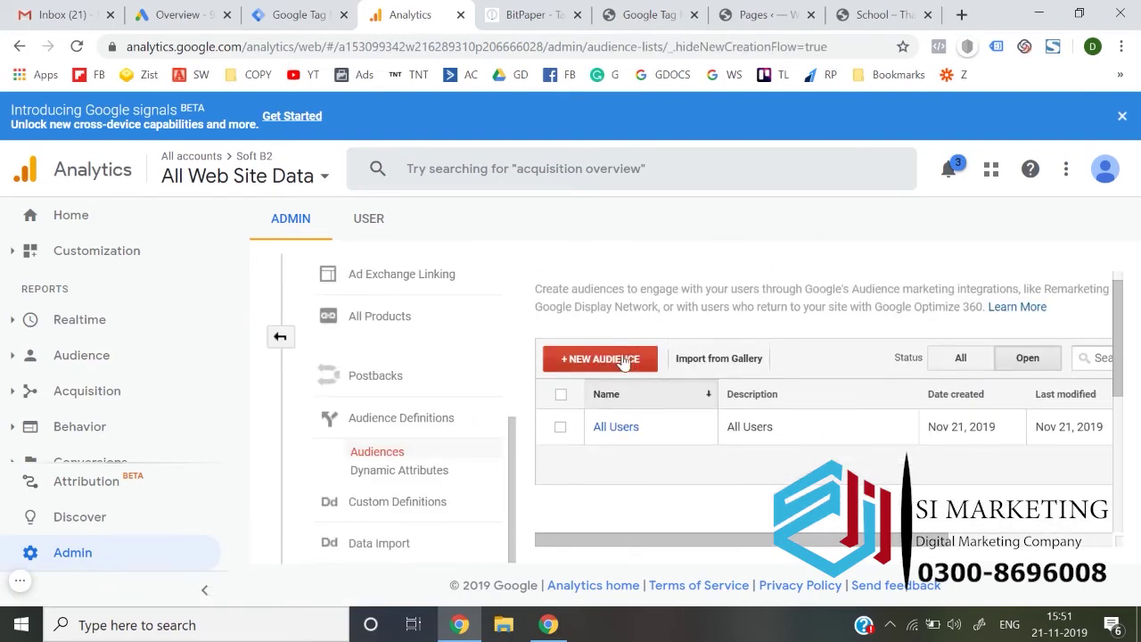
left_click(618, 358)
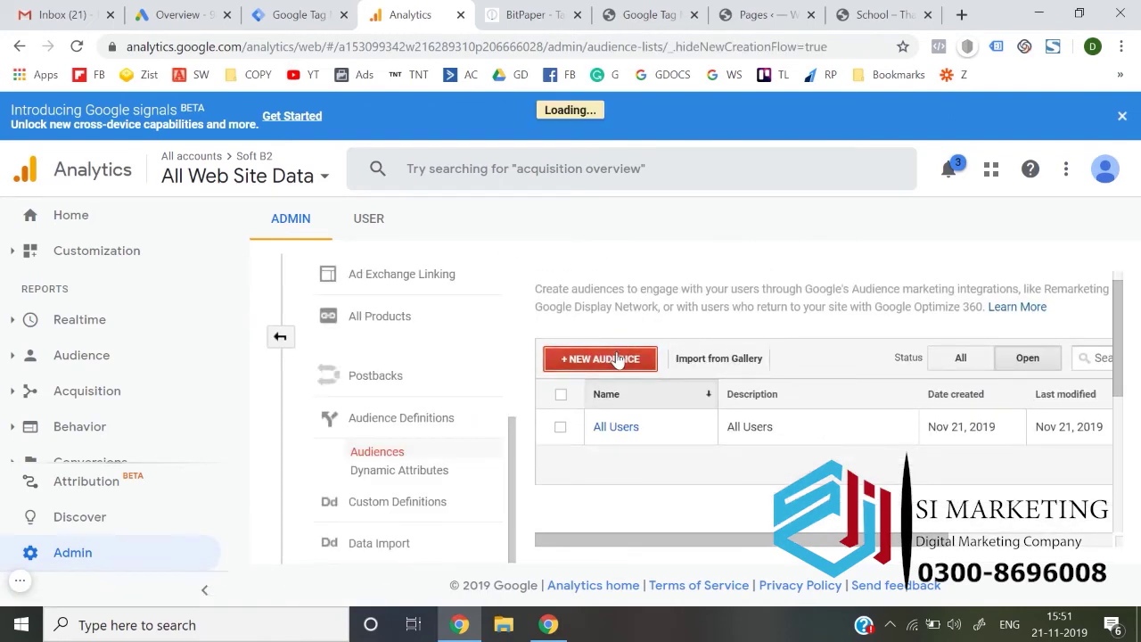
Step: Create a new custom definition for the audience instead of using a recommended one
scroll(624, 374, "down", 2)
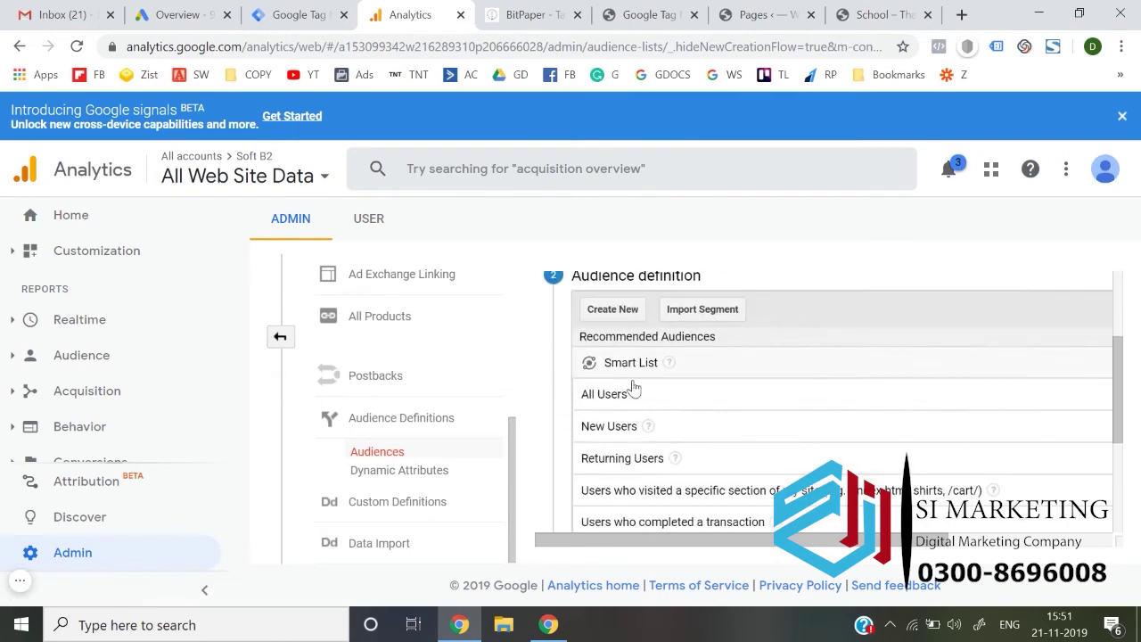
scroll(642, 425, "down", 2)
scroll(638, 427, "up", 2)
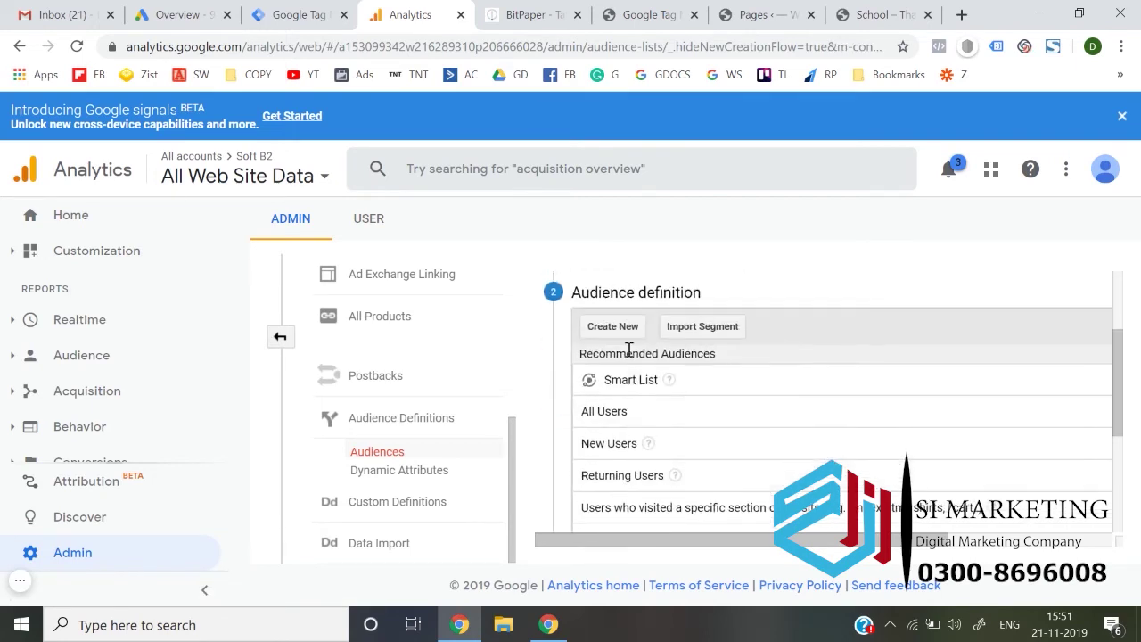
left_click(615, 330)
scroll(617, 339, "down", 1)
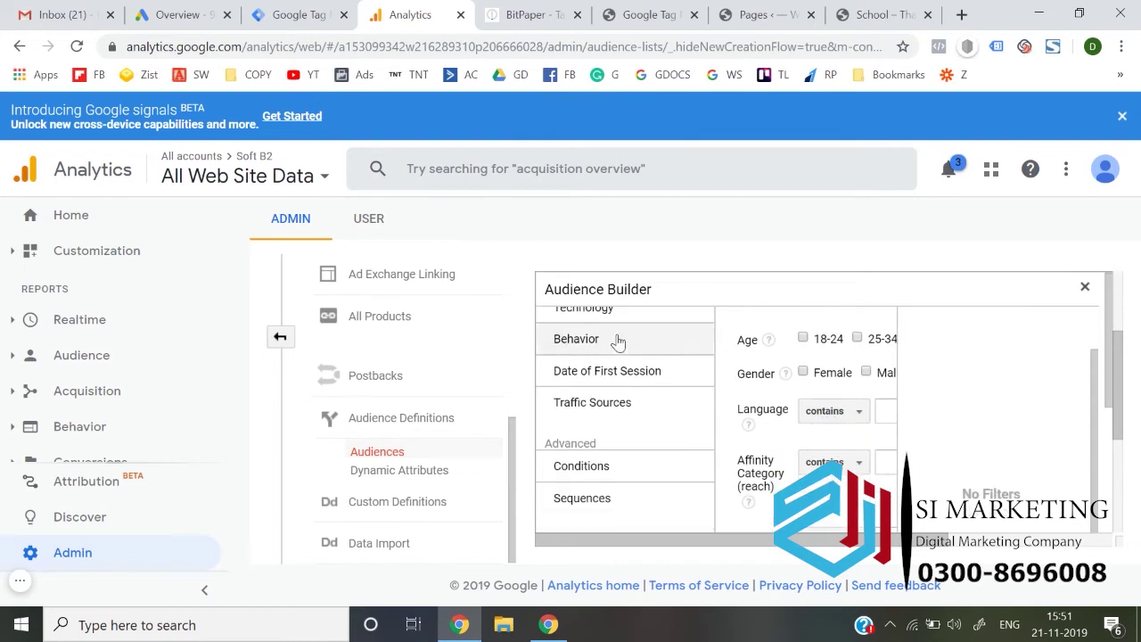
left_click(598, 461)
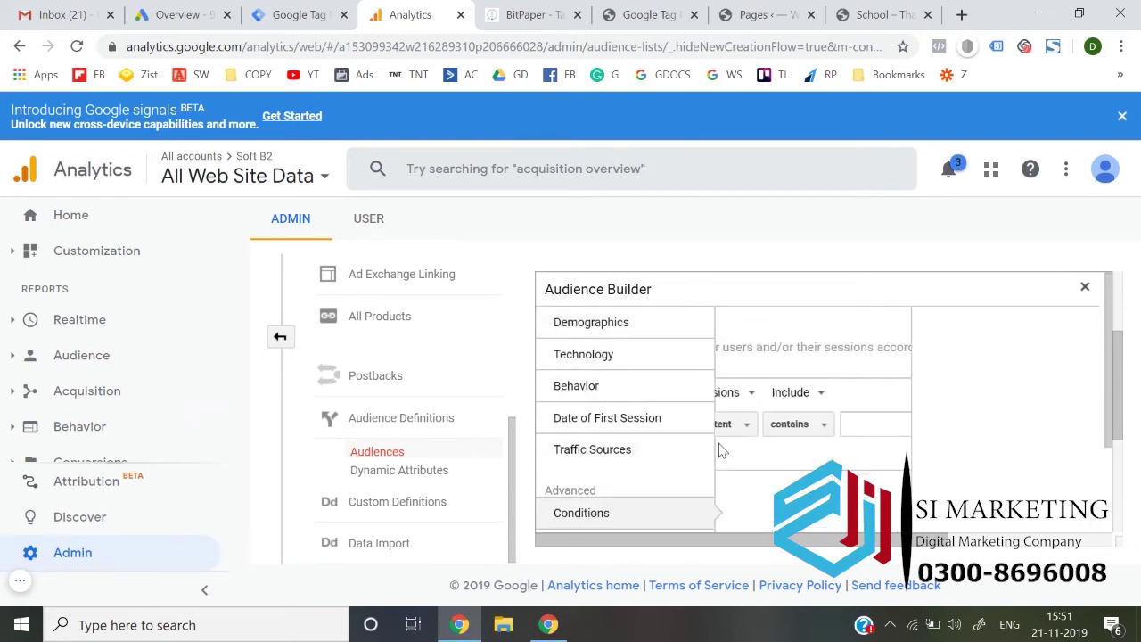
left_click(1083, 289)
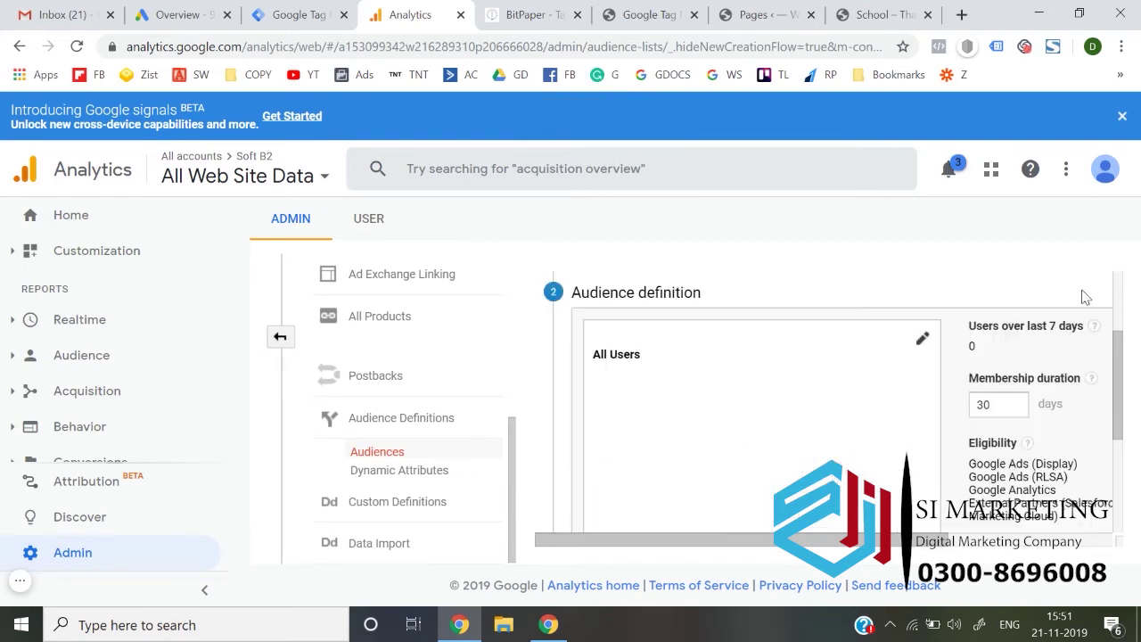
left_click(921, 342)
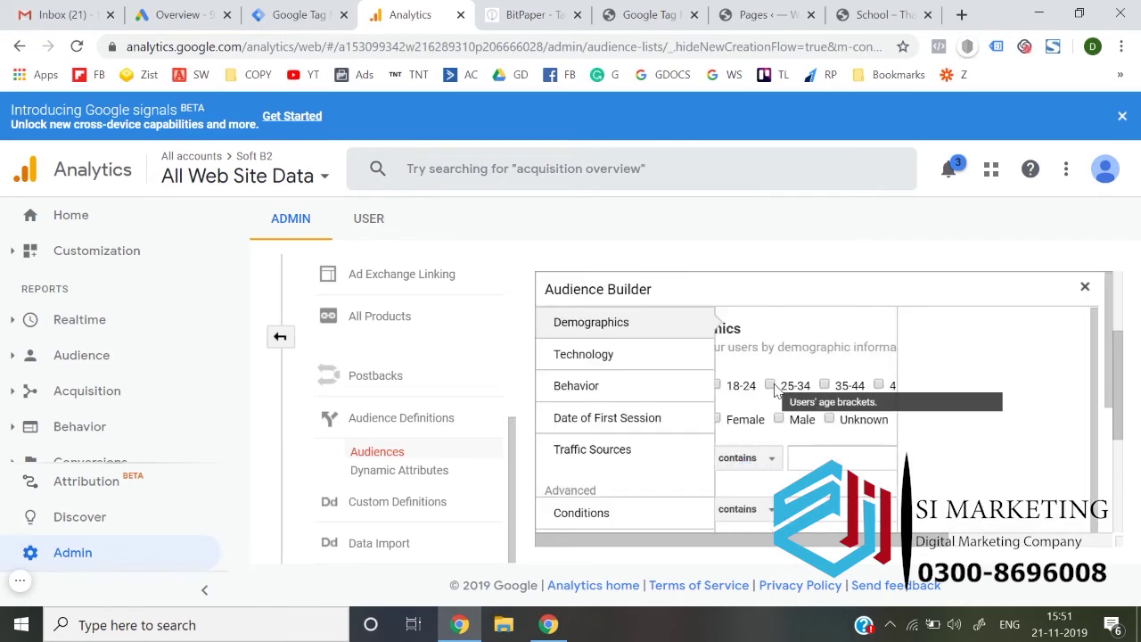
Step: Add an advanced condition to the audience definition that filters sessions by the Page dimension
scroll(623, 477, "down", 1)
left_click(603, 465)
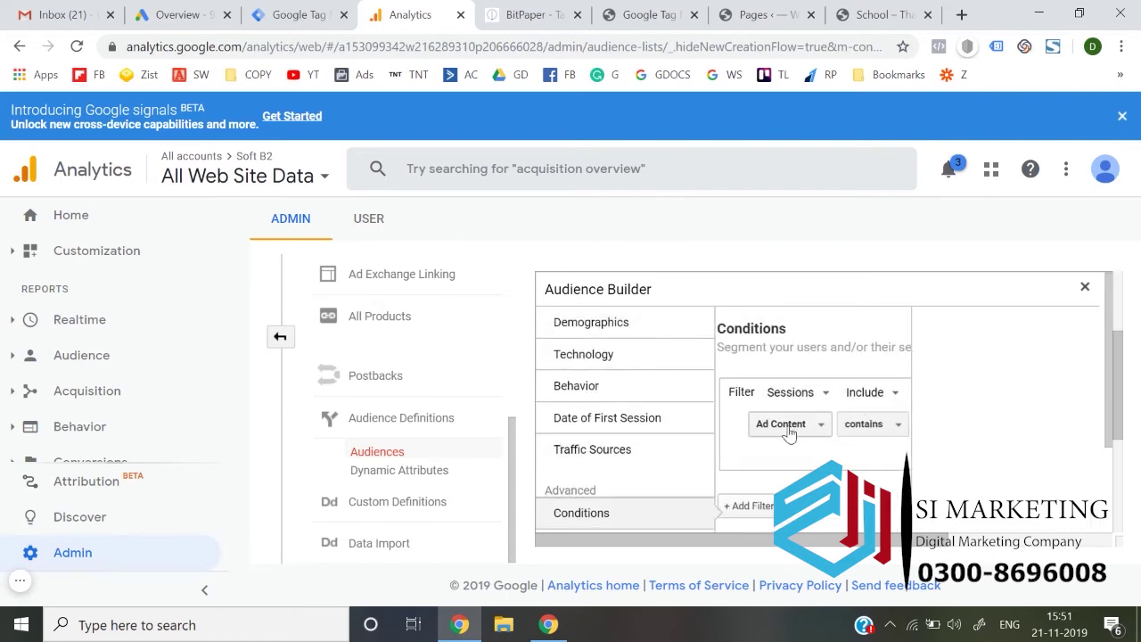
left_click(787, 431)
type("pag")
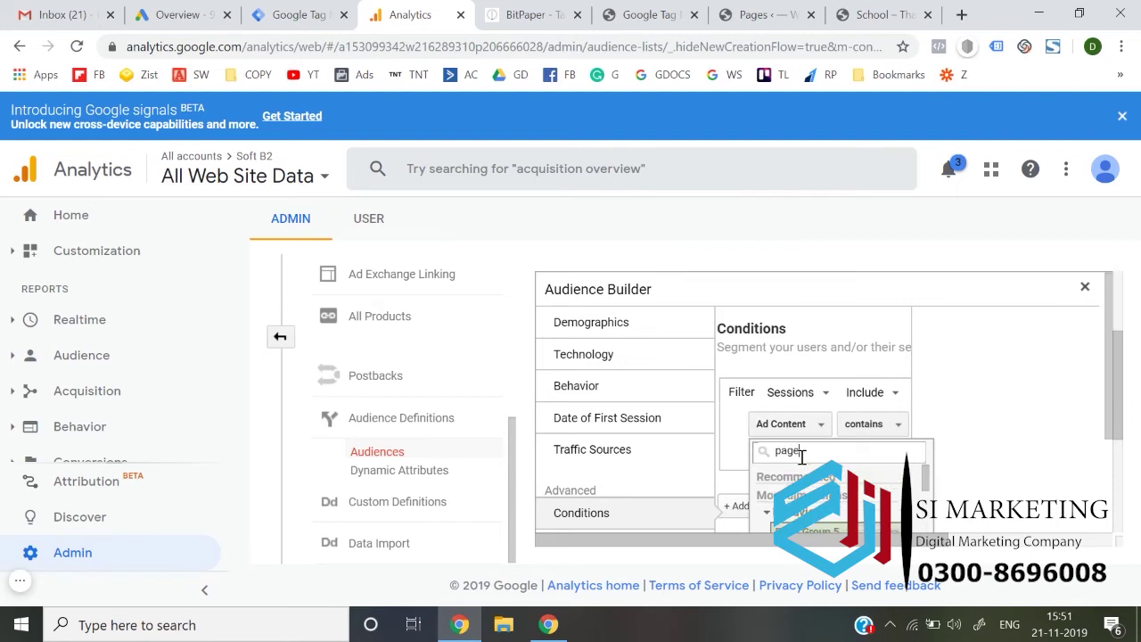
type("e")
scroll(801, 456, "down", 4)
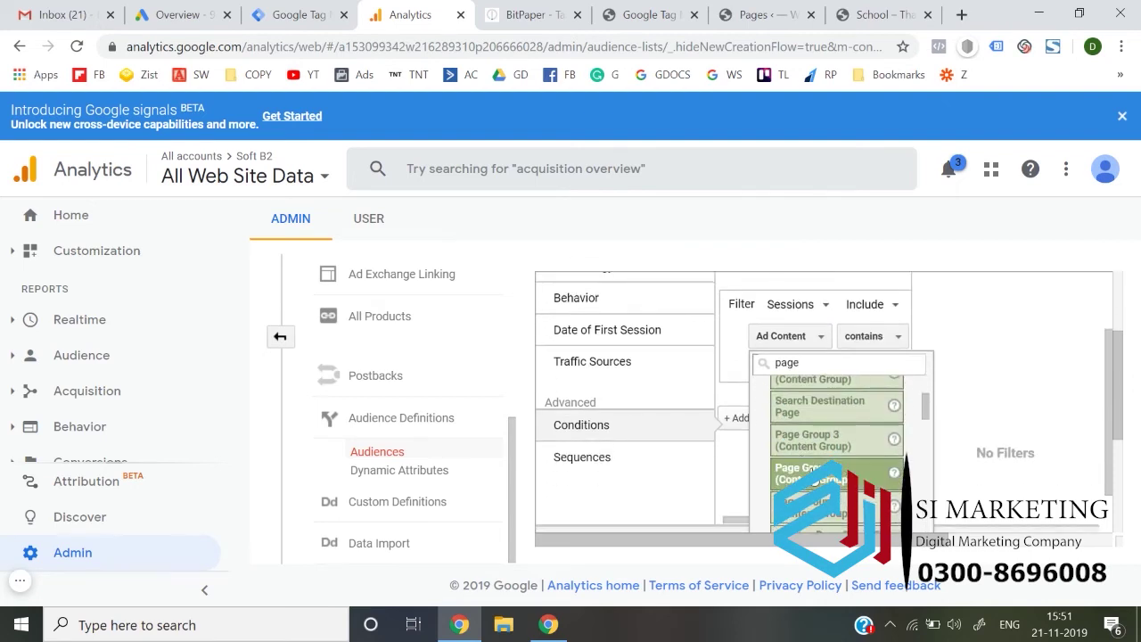
scroll(836, 454, "down", 6)
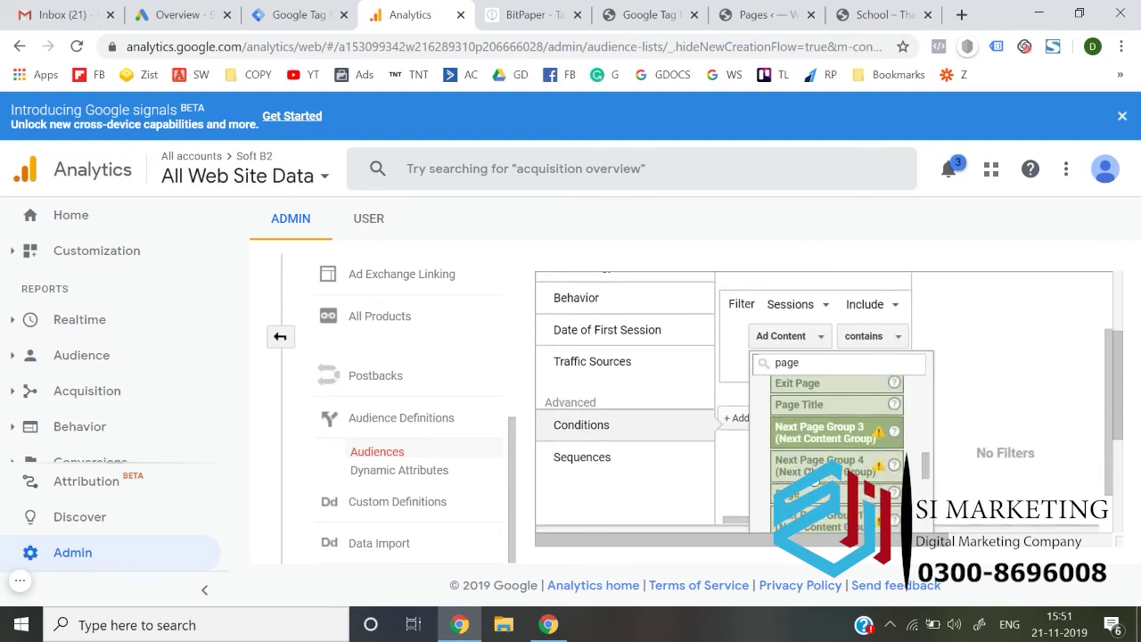
left_click(835, 456)
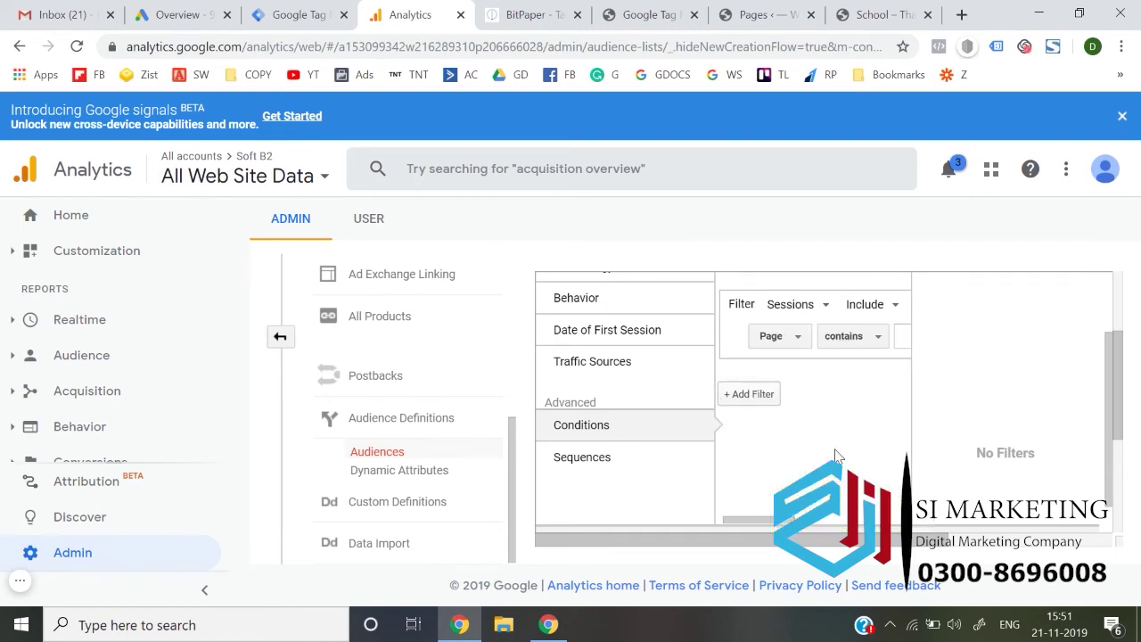
Step: Set the Page condition to exactly match /sthanks/
left_click(807, 338)
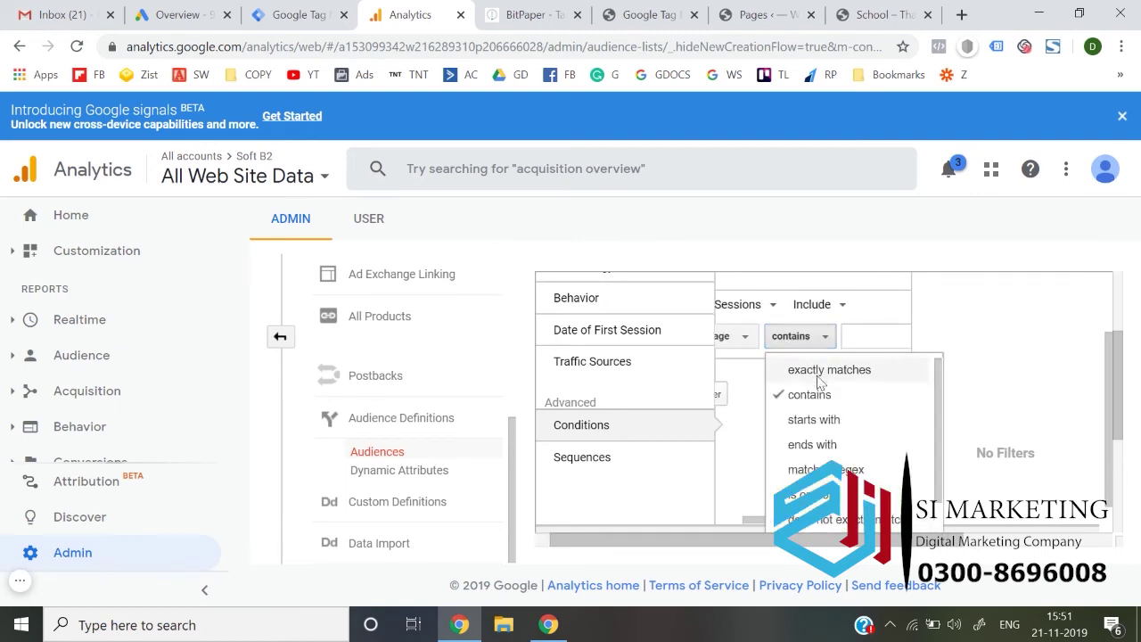
left_click(817, 374)
left_click(819, 341)
type("/sthanks/")
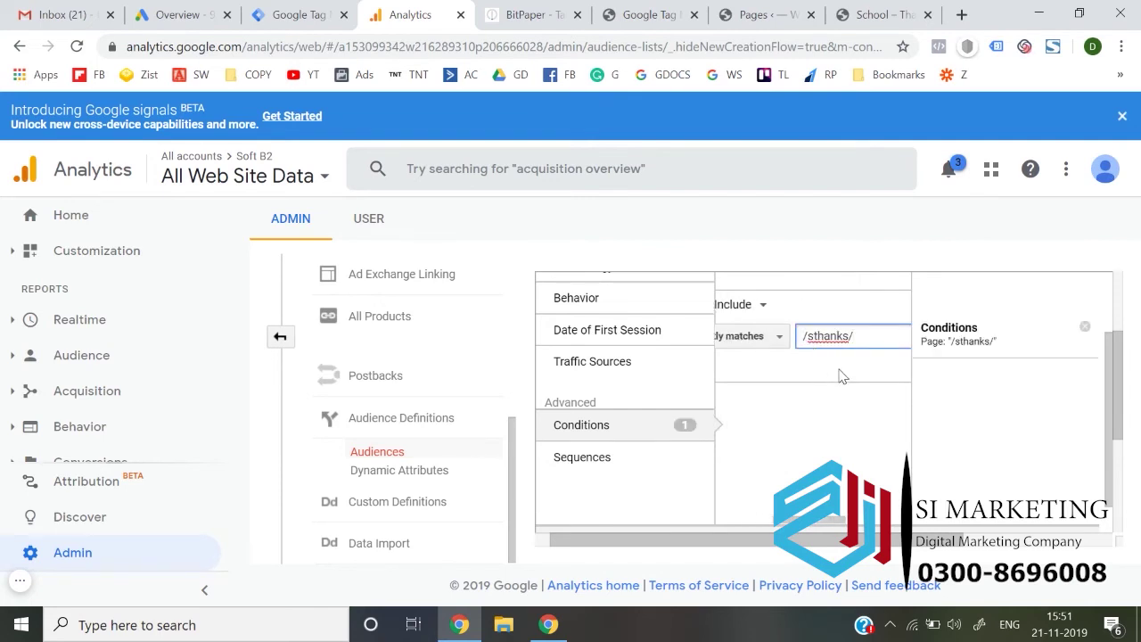
Step: Check the /sthanks/ path in the thank-you page's address and return to the audience definition in Analytics
left_click(904, 11)
left_click_drag(229, 46, 296, 51)
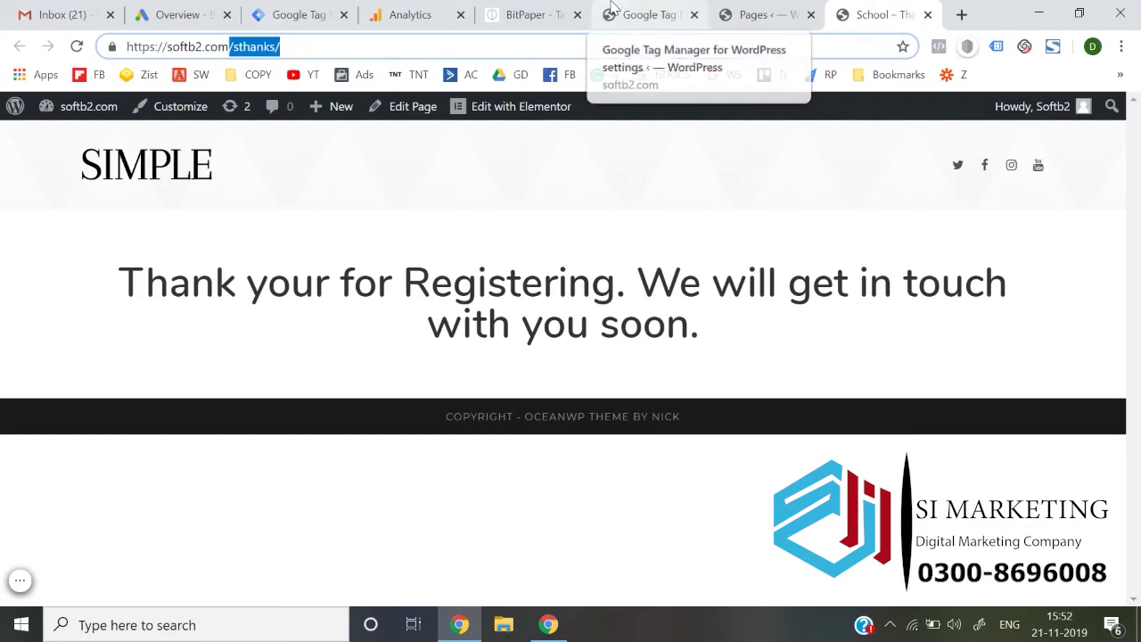
left_click(648, 13)
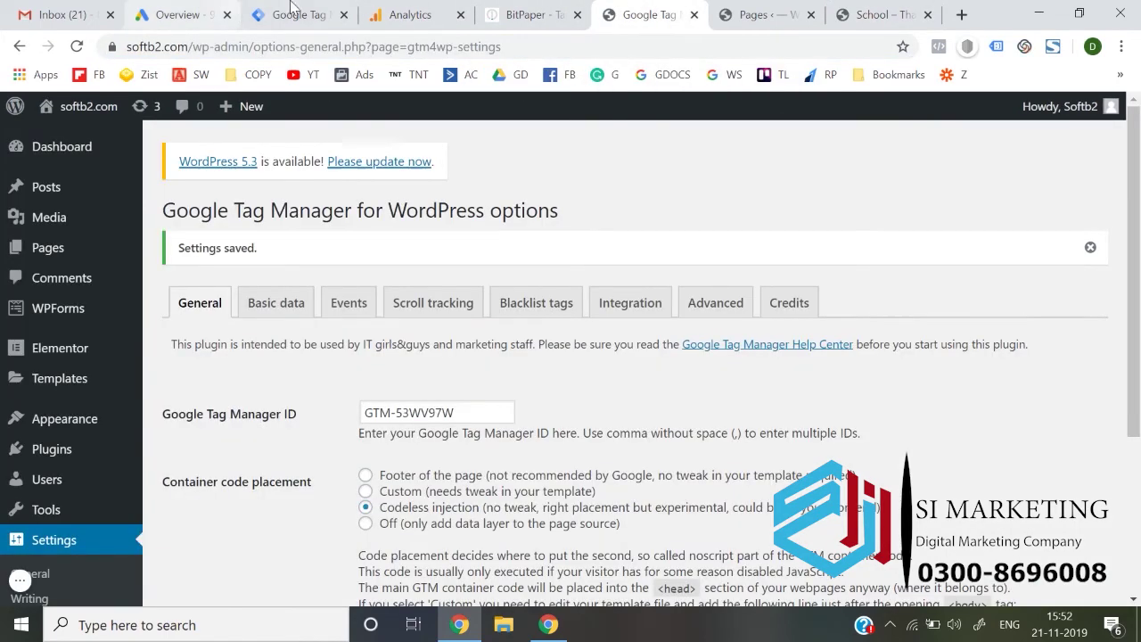
left_click(160, 12)
left_click(264, 9)
left_click(408, 15)
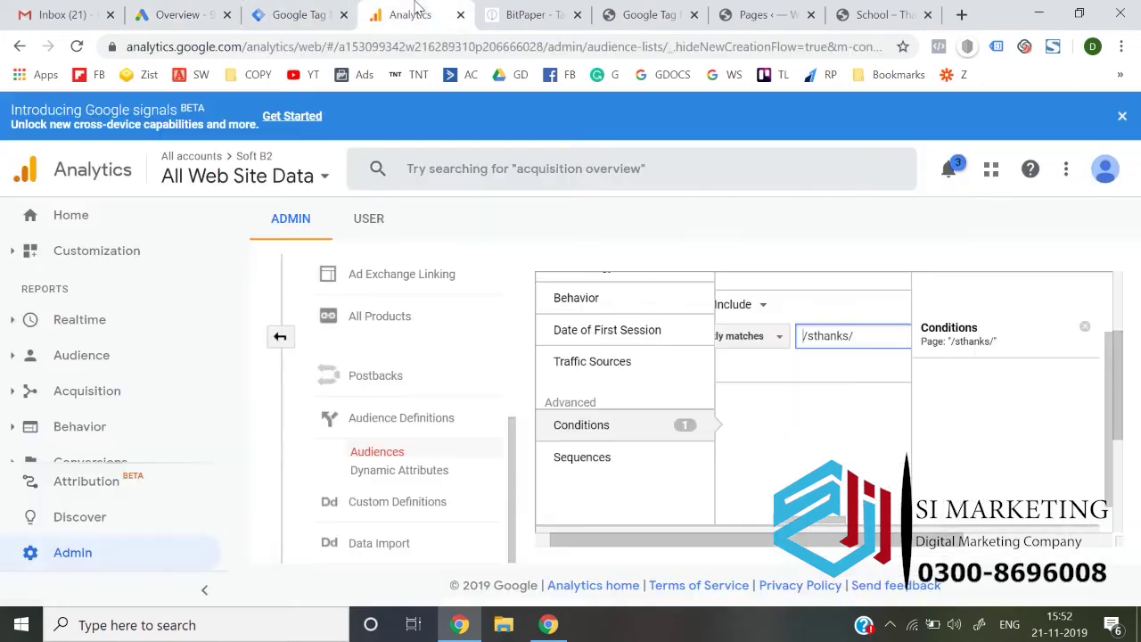
Step: Apply the condition, set the membership duration to 540 days, and name the audience Visited Thank You Page
scroll(802, 412, "down", 1)
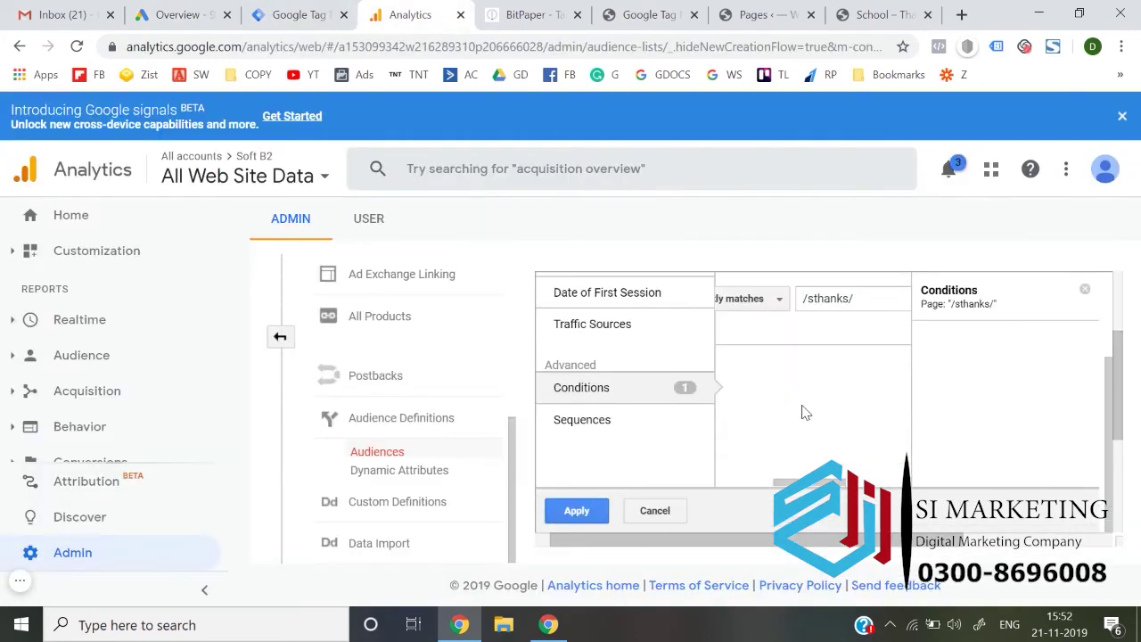
left_click(579, 510)
double_click(972, 407)
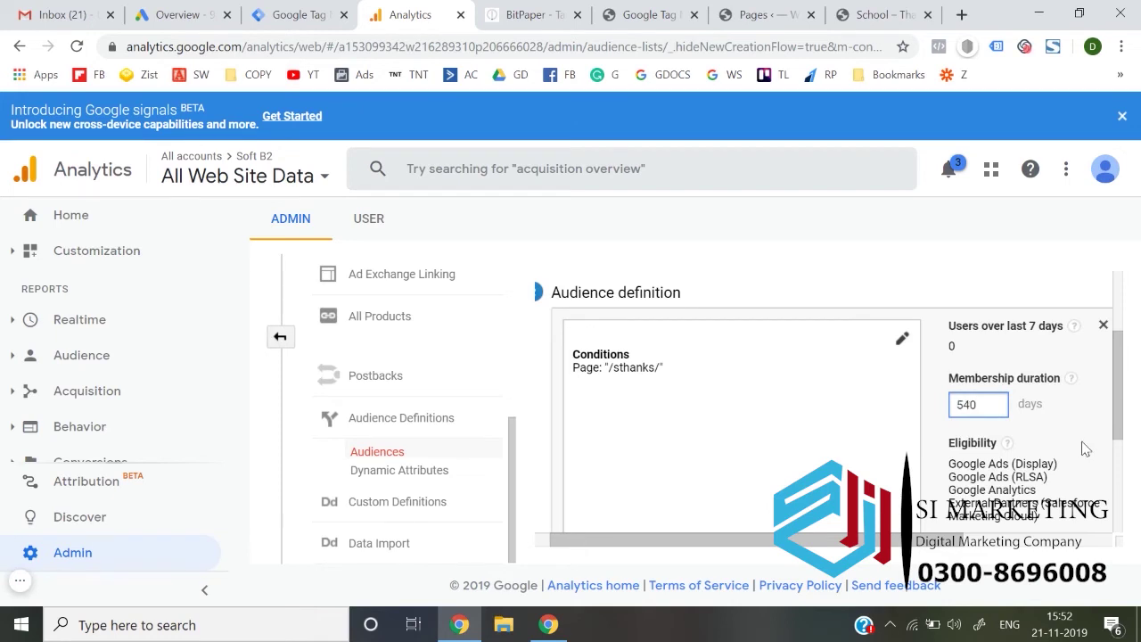
scroll(1084, 448, "down", 3)
left_click(624, 398)
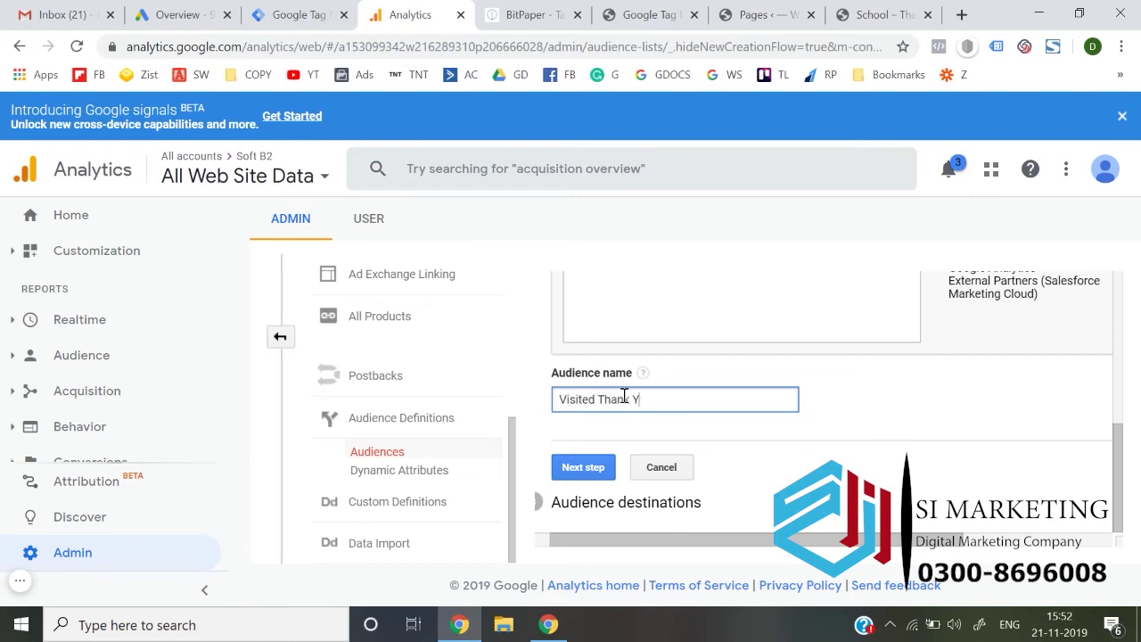
left_click(568, 472)
Step: Add the linked Google Ads account as the destination and publish the thank-you page audience
left_click(621, 337)
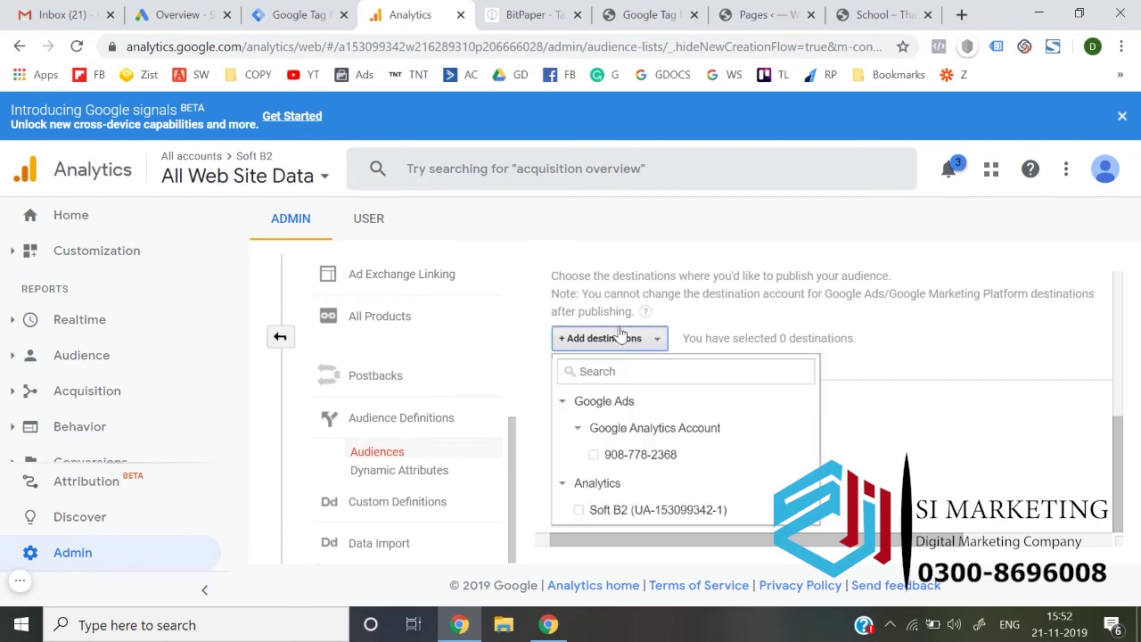
left_click(595, 455)
left_click(827, 495)
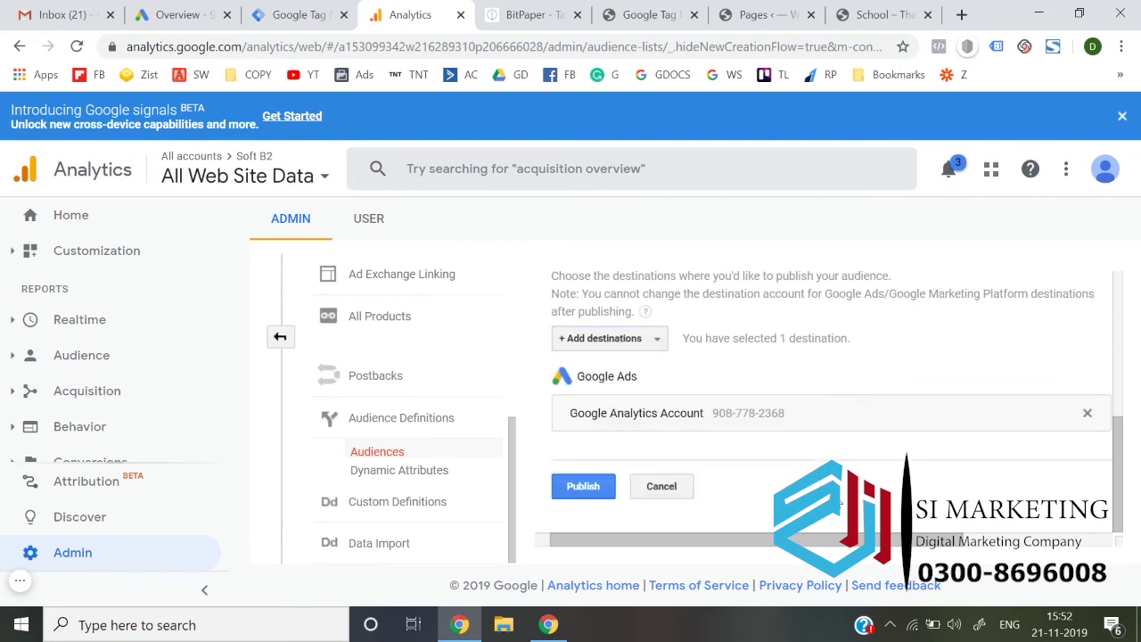
left_click(561, 484)
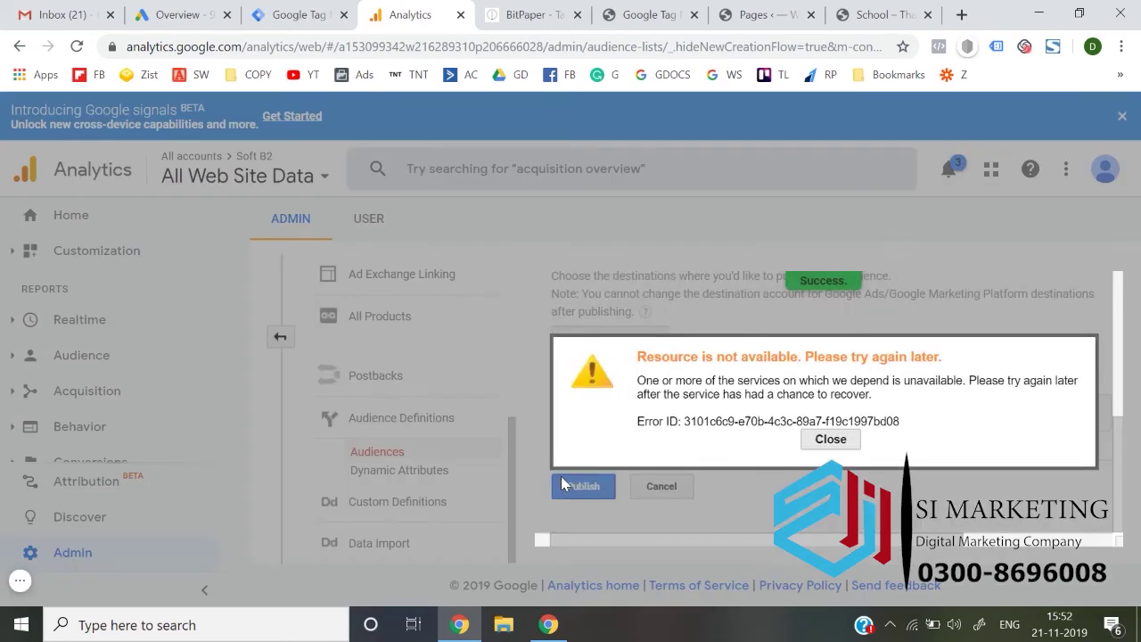
left_click(830, 440)
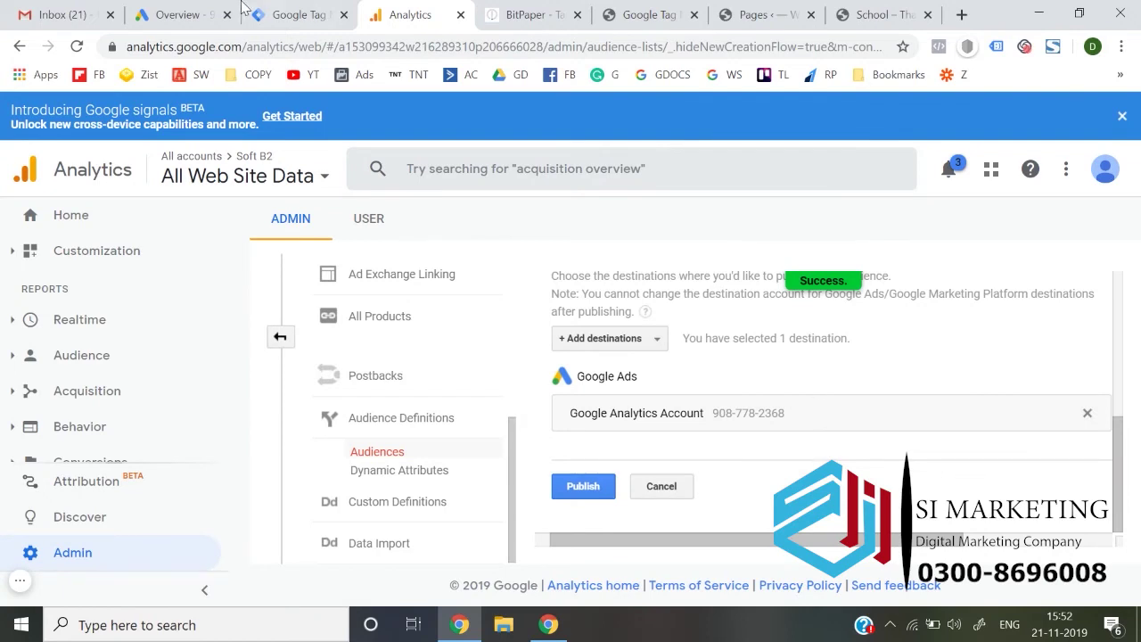
Step: Switch to Google Ads, examine the Visited Thank You Page list in Audience manager, and return to the campaigns overview
left_click(199, 11)
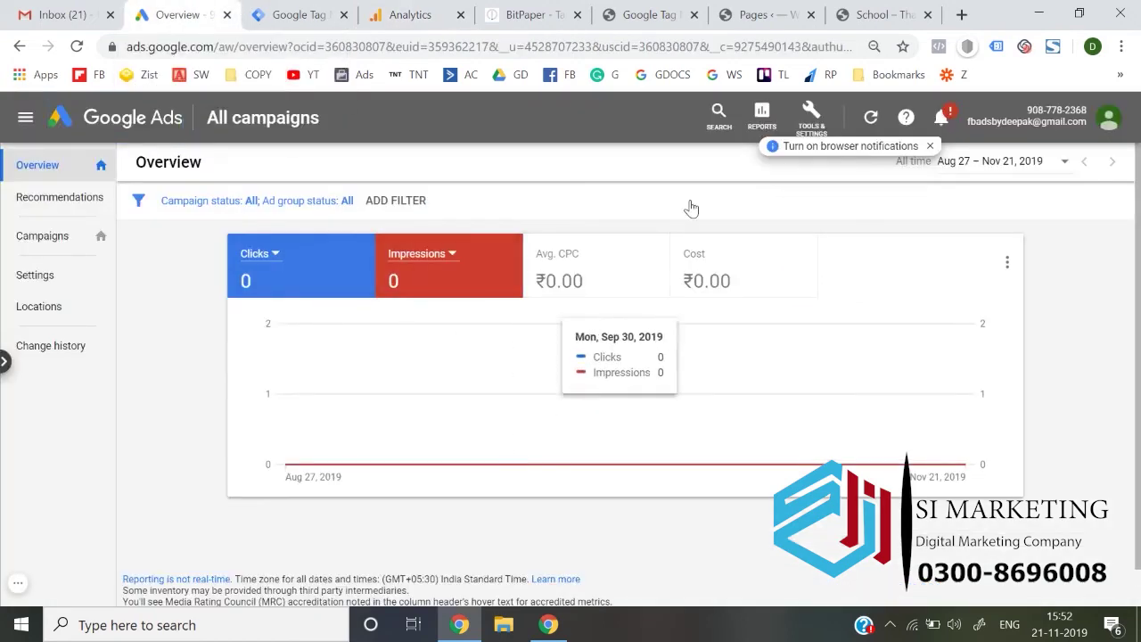
left_click(805, 128)
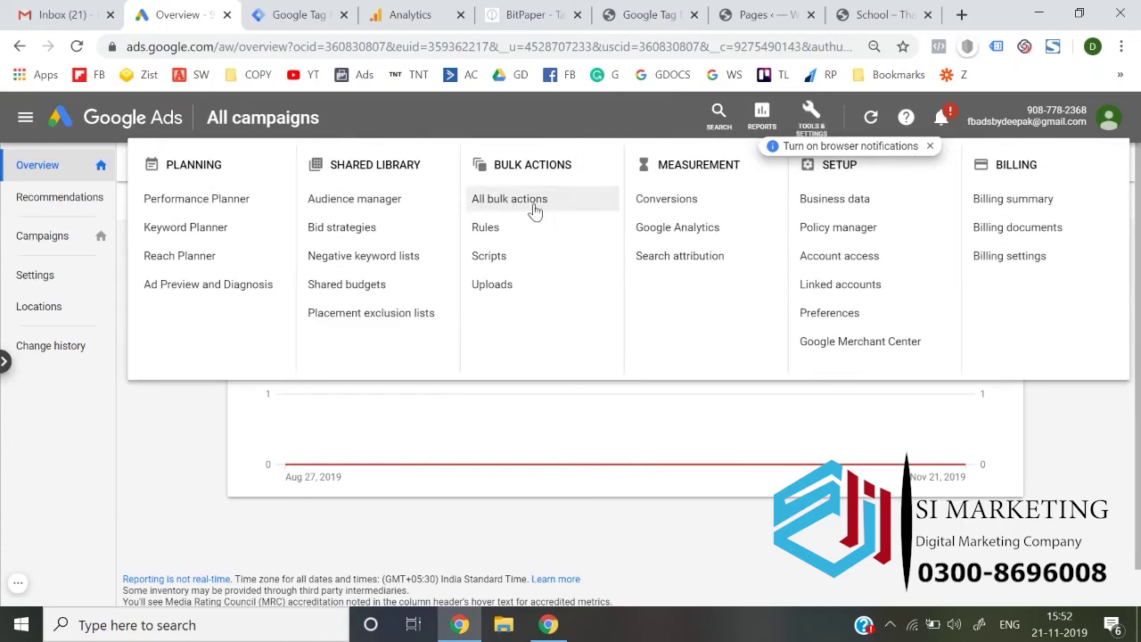
left_click(365, 212)
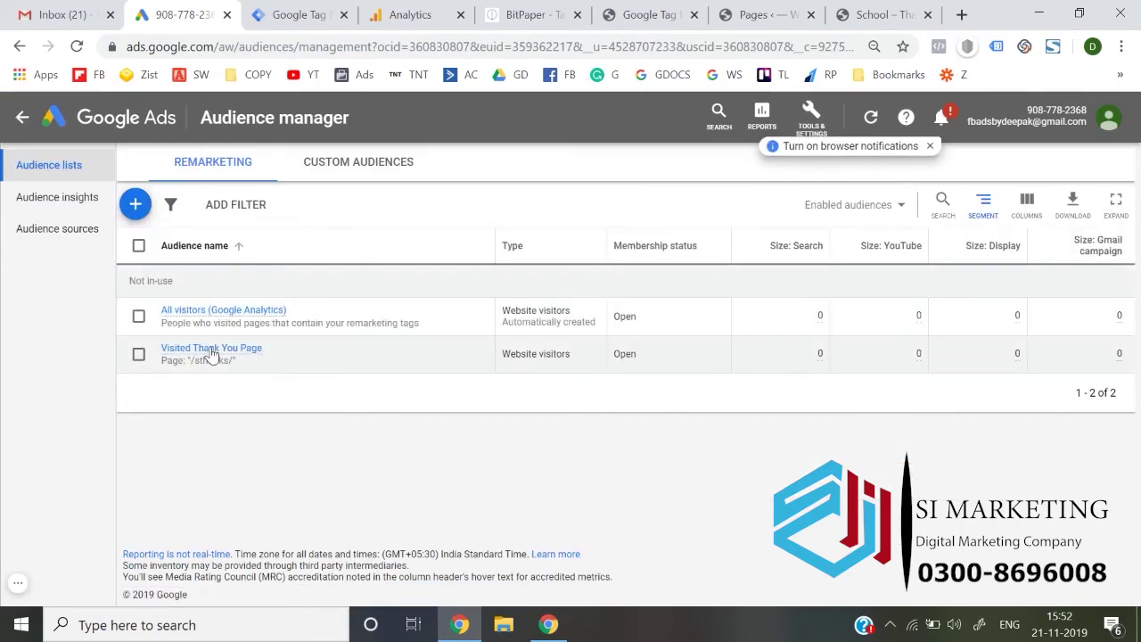
mouse_move(200, 349)
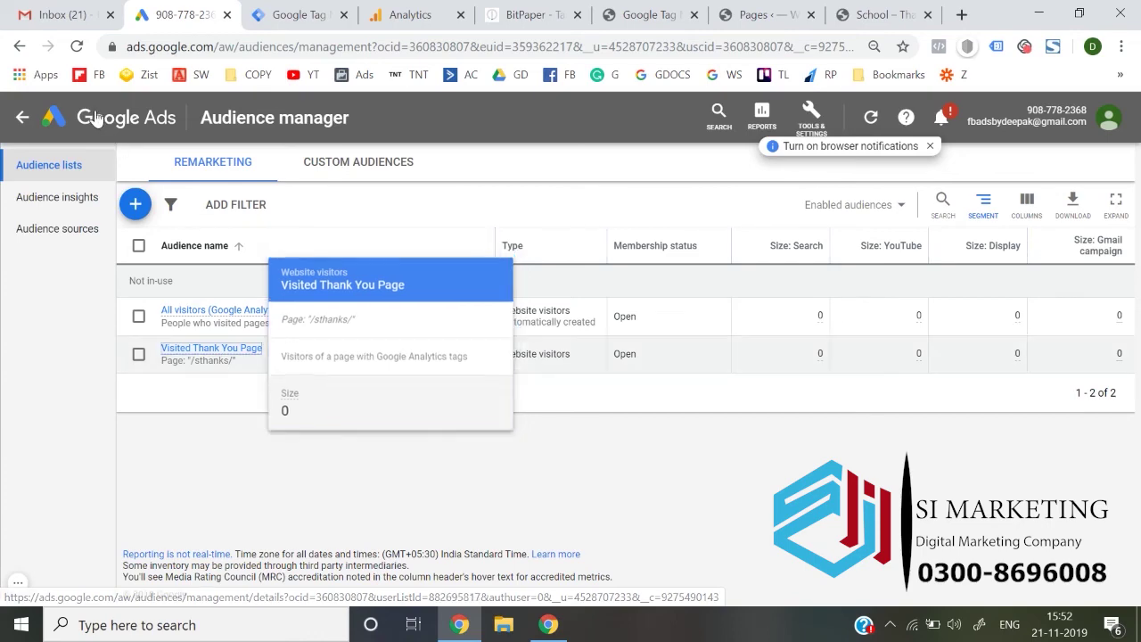
left_click(125, 117)
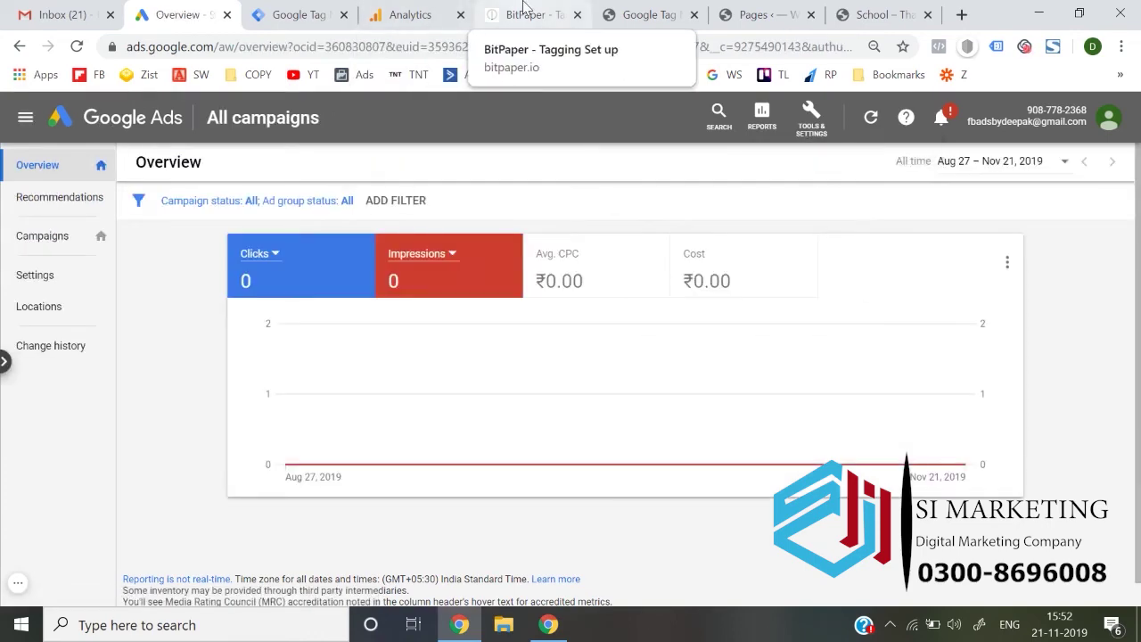
Step: Switch to BitPaper, add a third page, and handwrite the heading "4 Conversion" with a double underline
left_click(526, 14)
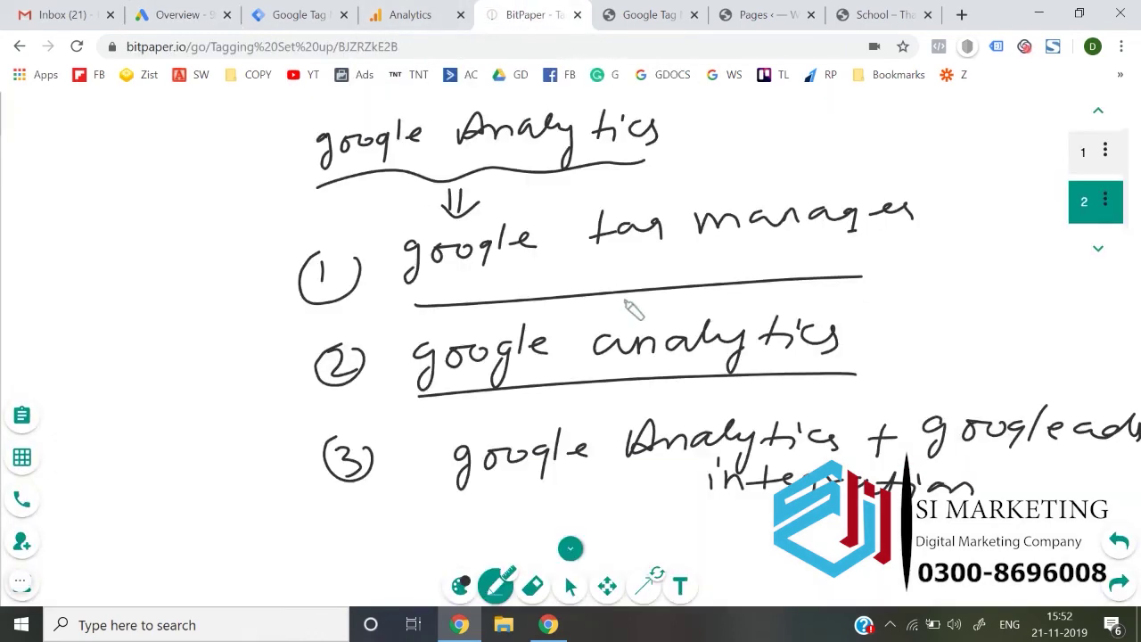
left_click(1097, 250)
mouse_move(221, 139)
left_mouse_down()
mouse_move(264, 160)
mouse_move(264, 147)
left_mouse_up()
mouse_move(337, 130)
left_mouse_down()
mouse_move(319, 155)
mouse_move(467, 149)
mouse_move(500, 164)
mouse_move(570, 142)
mouse_move(591, 161)
left_mouse_up()
left_click_drag(375, 187, 577, 178)
left_click_drag(346, 212, 594, 193)
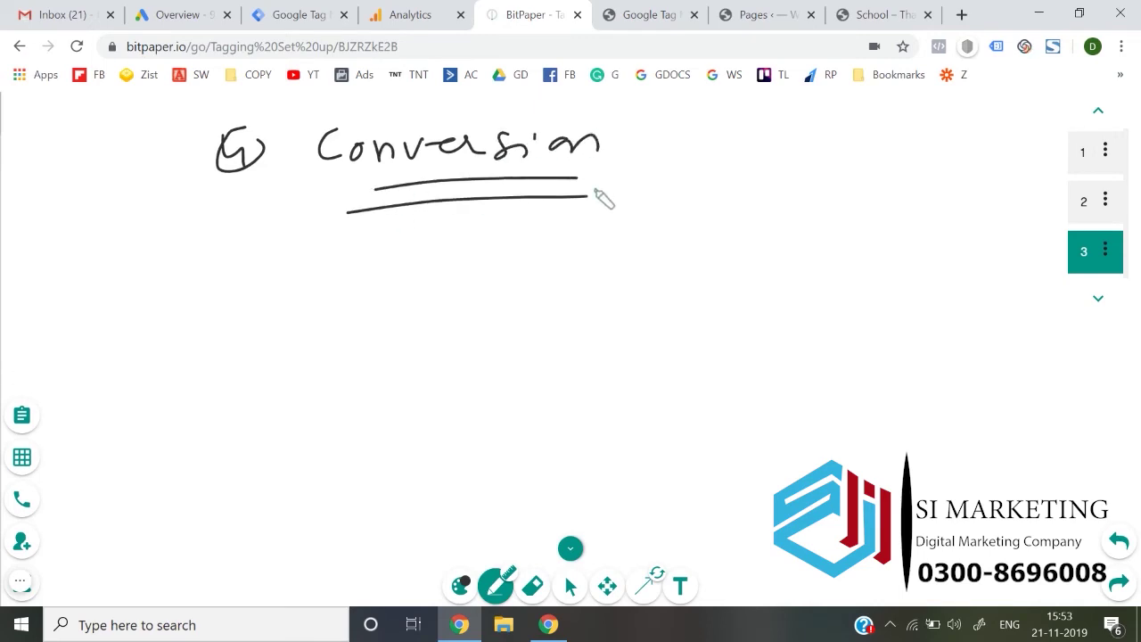
Step: Review the thank-you page's /sthanks/ address, the WordPress Pages list, and the Google Tag Manager plugin settings
left_click(882, 13)
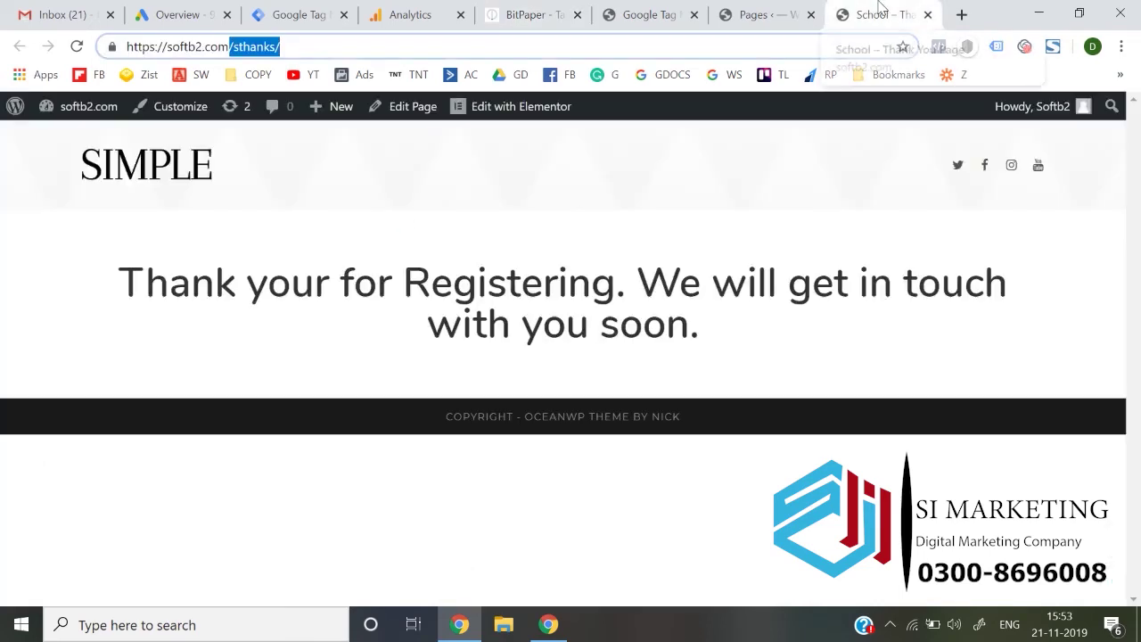
left_click(559, 49)
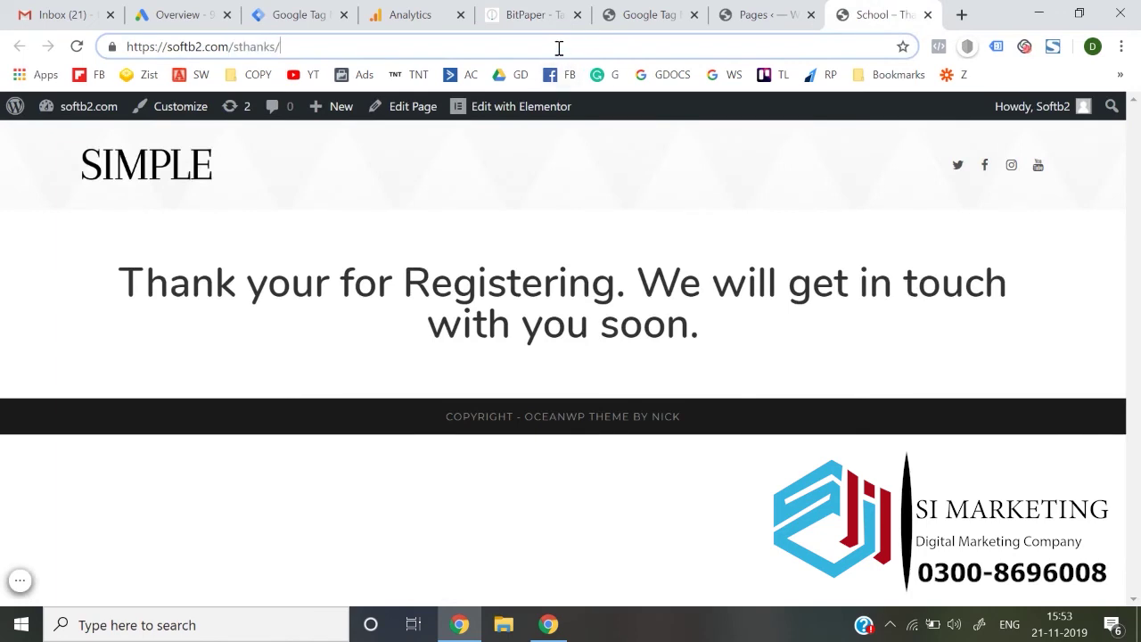
left_click_drag(300, 39, 242, 50)
left_click(408, 15)
left_click(757, 14)
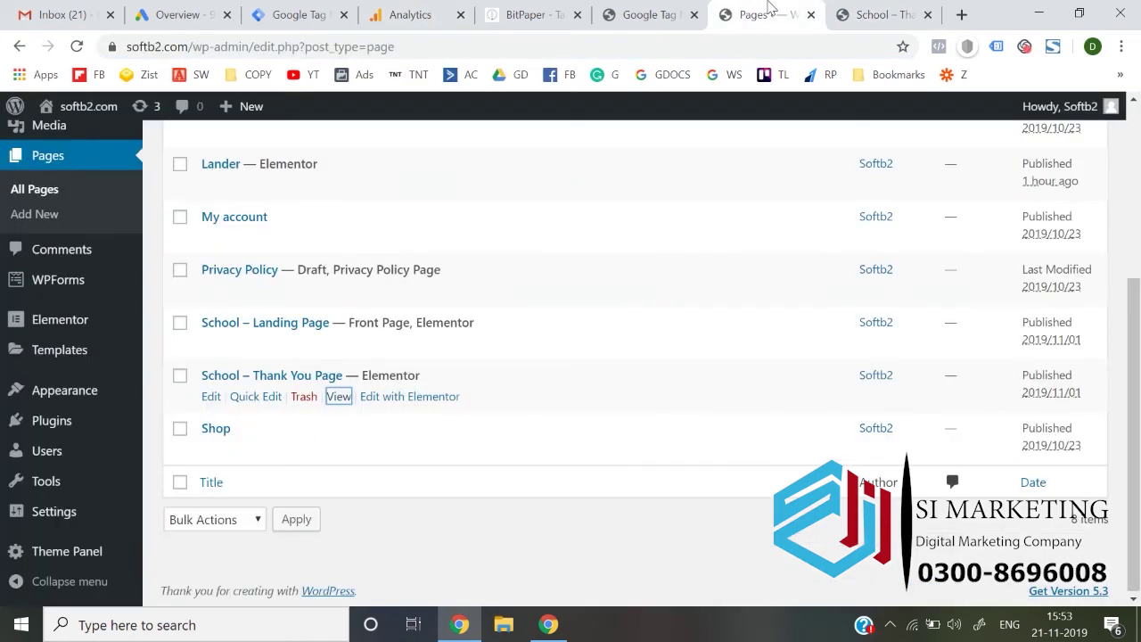
left_click(642, 15)
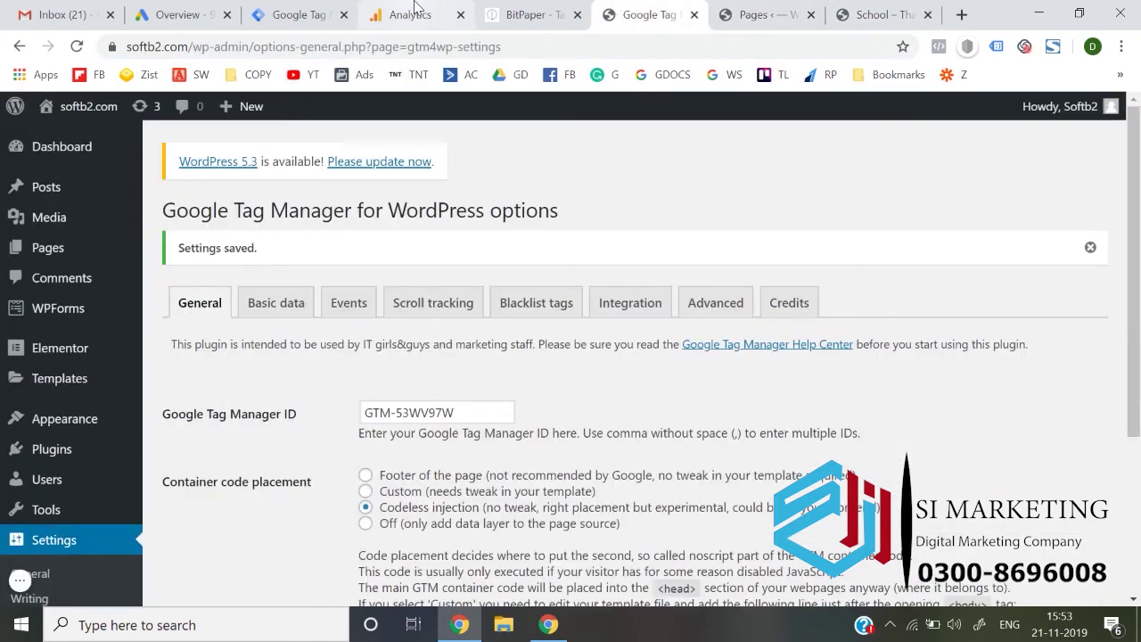
left_click(877, 14)
left_click(787, 9)
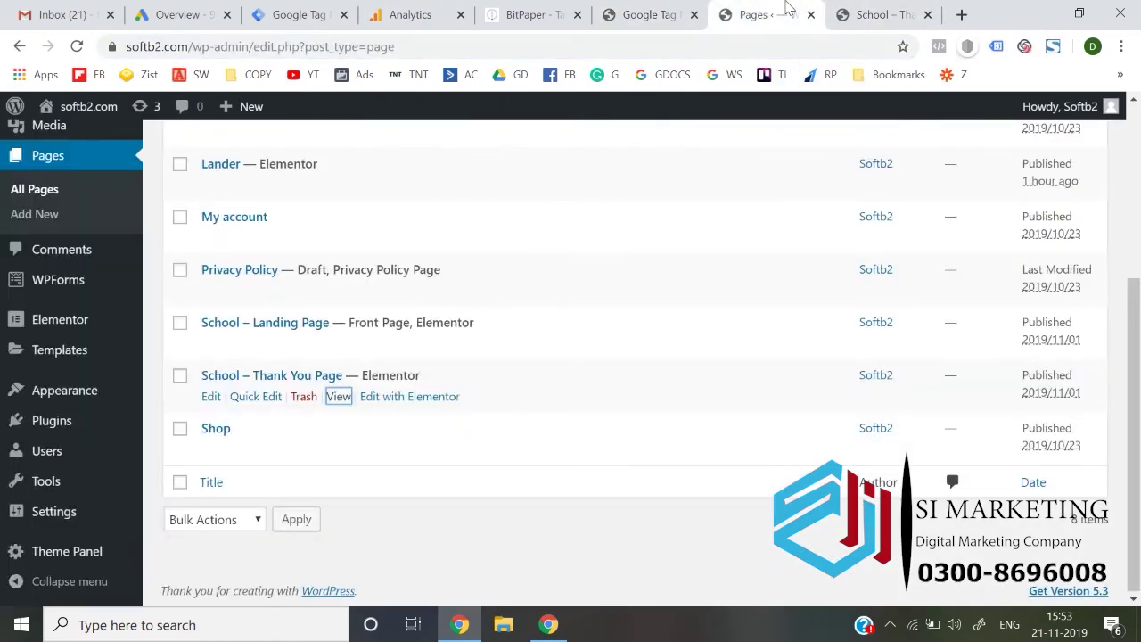
Step: On the BitPaper page, draw an arrow below Conversion and write the underlined points "1 goal in GA" and "2 Import in google ads"
left_click(575, 9)
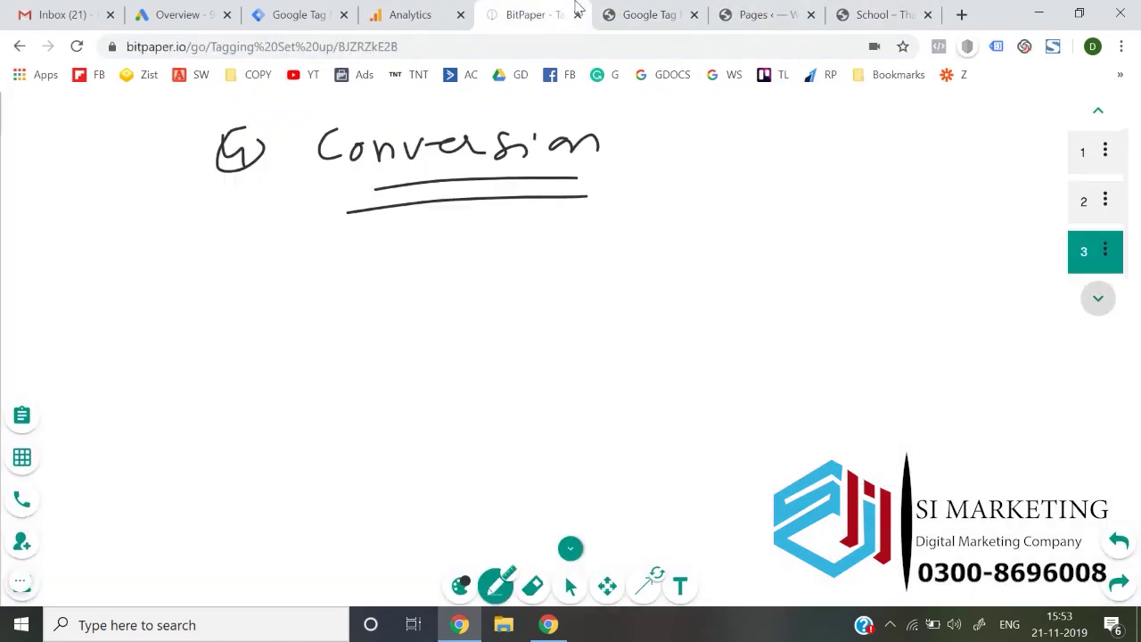
left_click_drag(470, 212, 475, 250)
mouse_move(424, 284)
left_mouse_down()
mouse_move(466, 309)
mouse_move(532, 309)
mouse_move(530, 276)
left_mouse_up()
mouse_move(299, 328)
left_mouse_down()
mouse_move(319, 335)
mouse_move(345, 314)
left_mouse_up()
mouse_move(579, 272)
left_mouse_down()
mouse_move(583, 286)
mouse_move(713, 291)
mouse_move(746, 275)
left_mouse_up()
mouse_move(327, 381)
left_mouse_down()
mouse_move(362, 395)
mouse_move(472, 355)
left_mouse_up()
mouse_move(452, 357)
left_mouse_down()
mouse_move(448, 389)
mouse_move(481, 390)
left_mouse_up()
mouse_move(474, 392)
left_mouse_down()
mouse_move(513, 370)
mouse_move(542, 385)
mouse_move(570, 367)
mouse_move(742, 365)
left_mouse_up()
mouse_move(809, 349)
left_mouse_down()
mouse_move(796, 382)
mouse_move(869, 354)
mouse_move(880, 381)
left_mouse_up()
mouse_move(904, 326)
left_mouse_down()
mouse_move(893, 361)
mouse_move(928, 346)
mouse_move(1007, 356)
left_mouse_up()
mouse_move(1027, 322)
left_mouse_down()
mouse_move(1030, 359)
mouse_move(1047, 358)
mouse_move(289, 426)
left_mouse_up()
left_click_drag(465, 330, 733, 300)
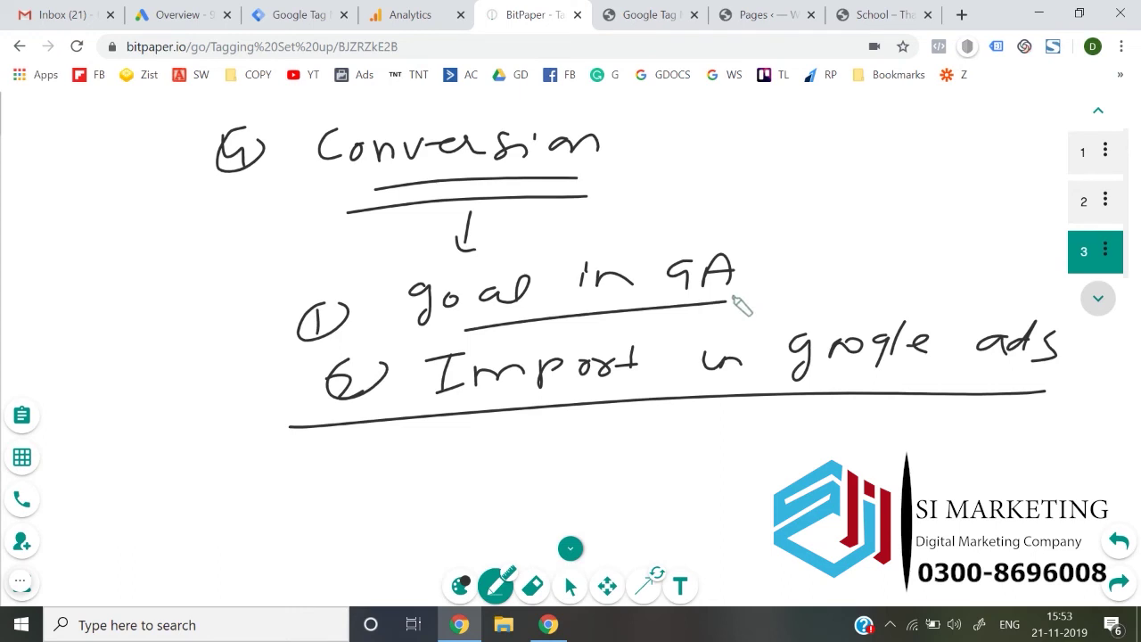
Step: Switch to Google Analytics and start a new goal with Custom setup in the All Web Site Data view
left_click(410, 15)
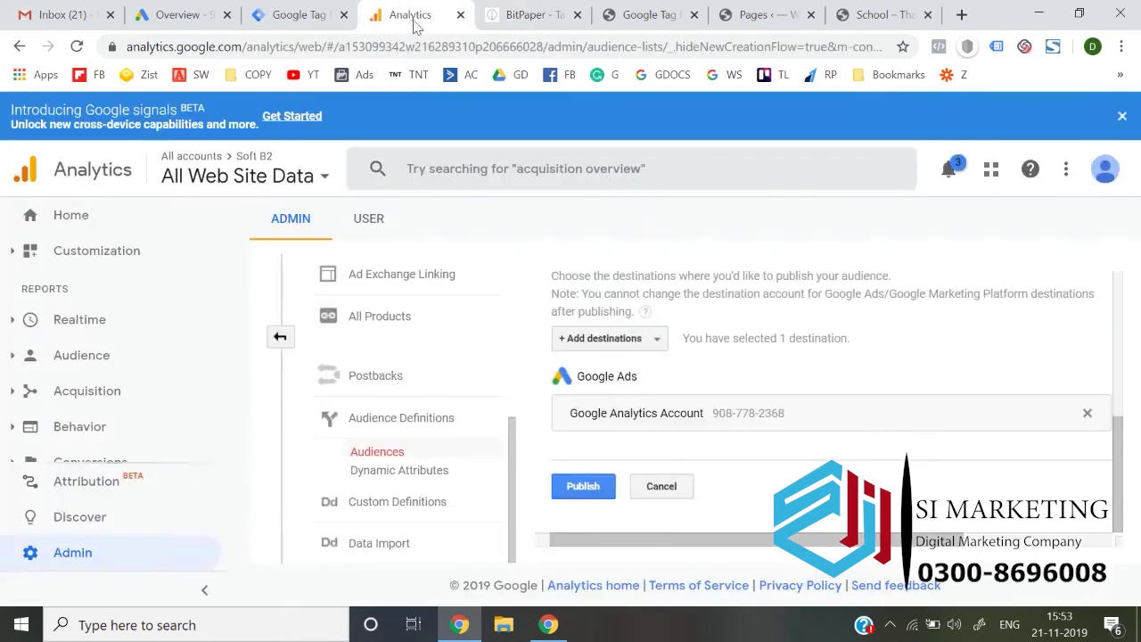
left_click(279, 336)
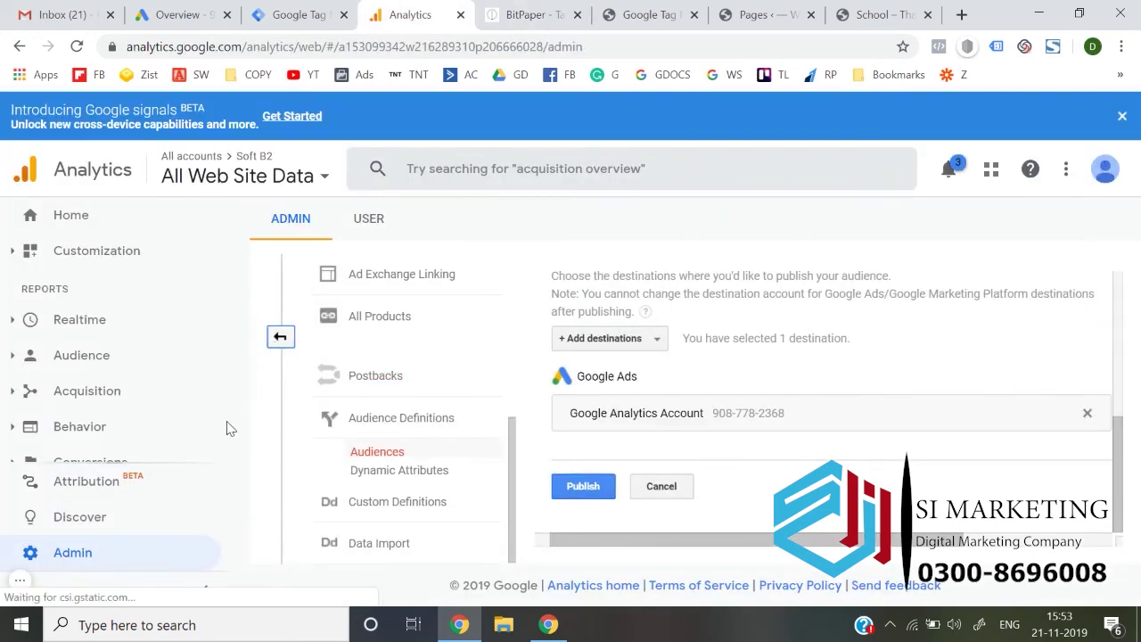
left_click(111, 558)
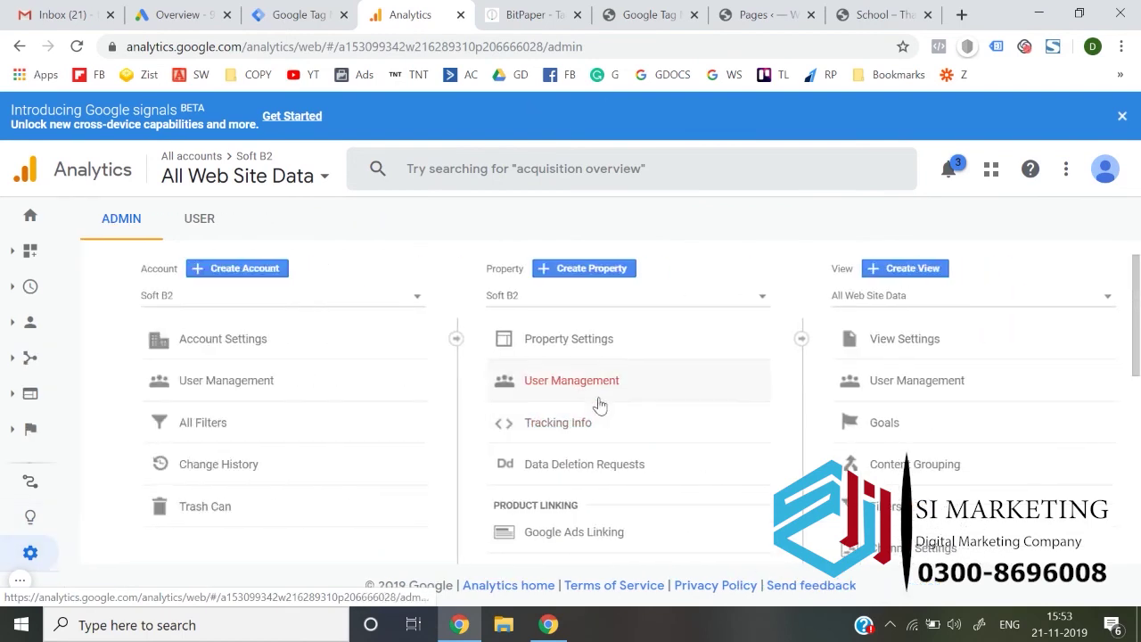
scroll(854, 281, "down", 1)
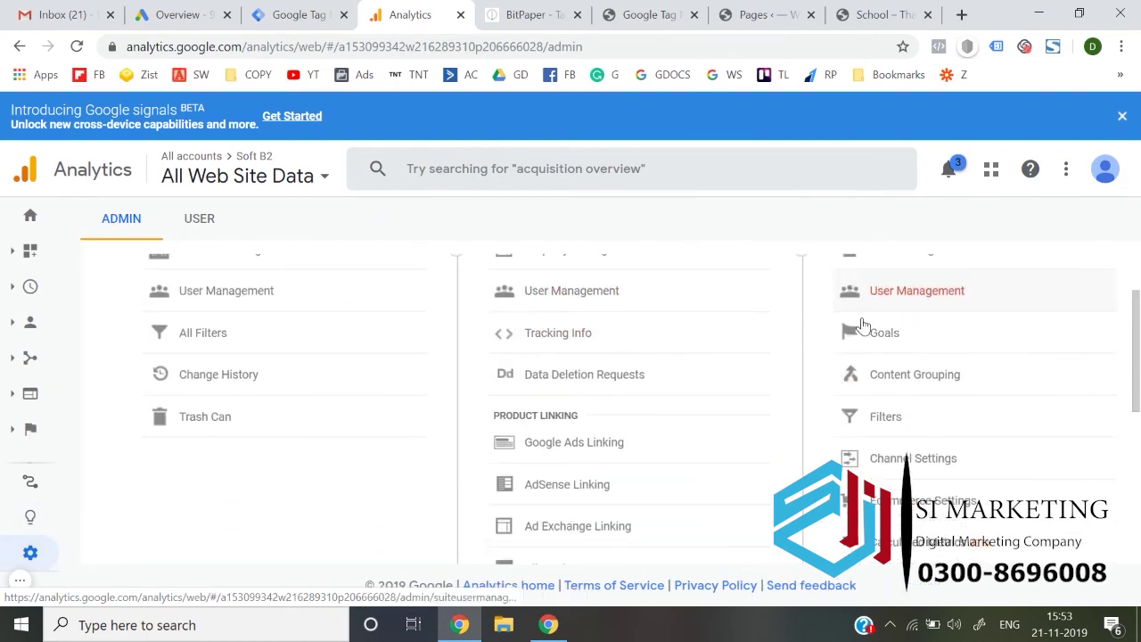
left_click(889, 335)
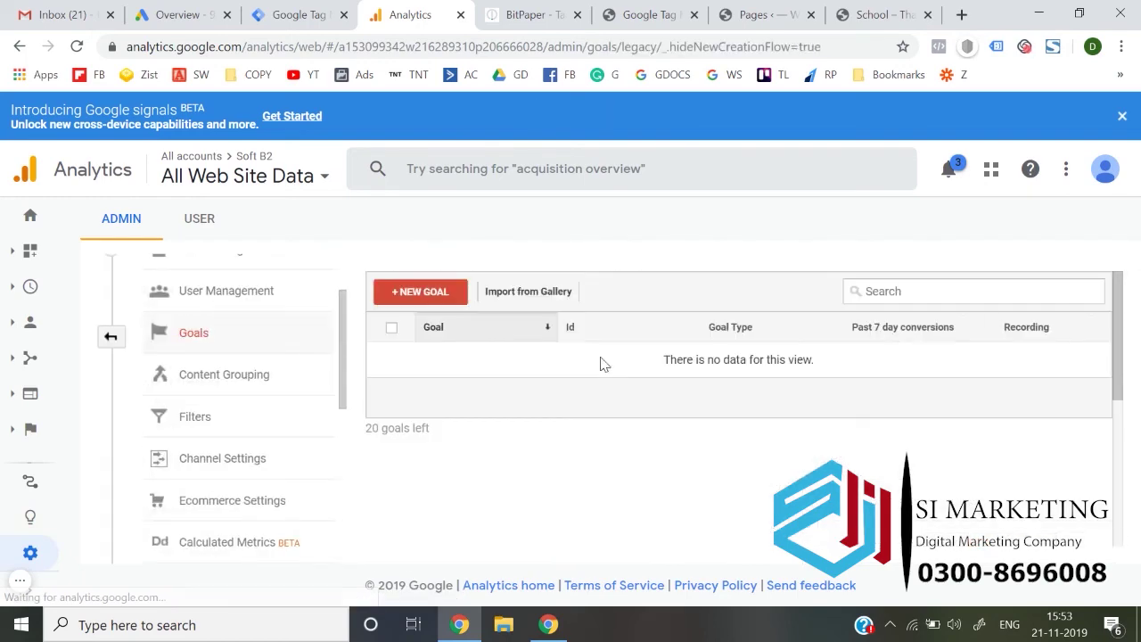
left_click(413, 300)
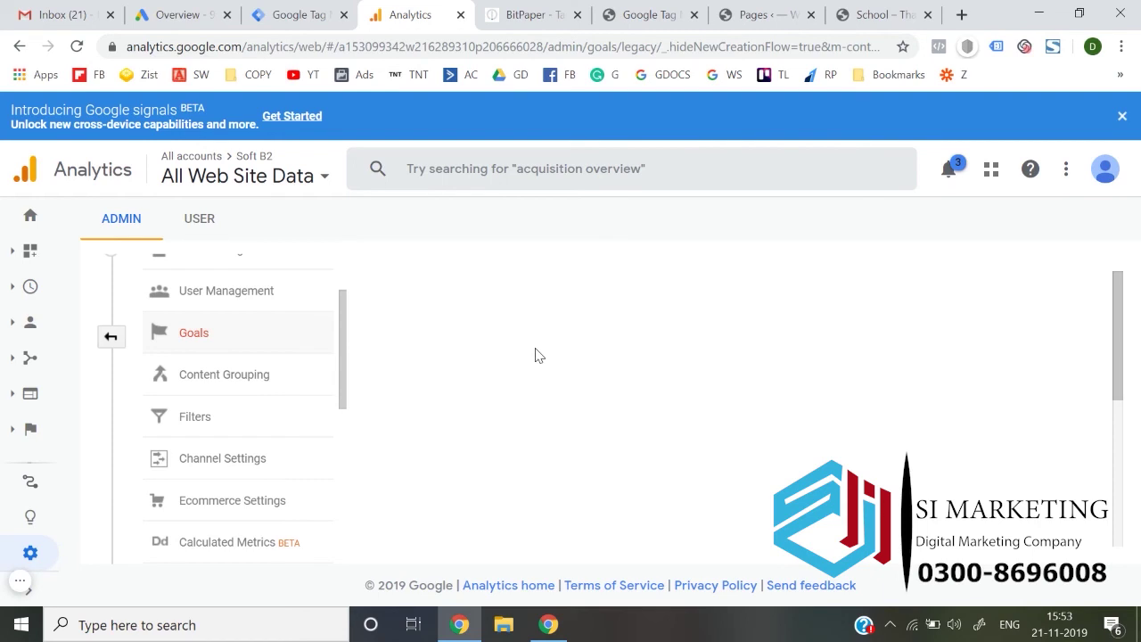
scroll(489, 369, "down", 5)
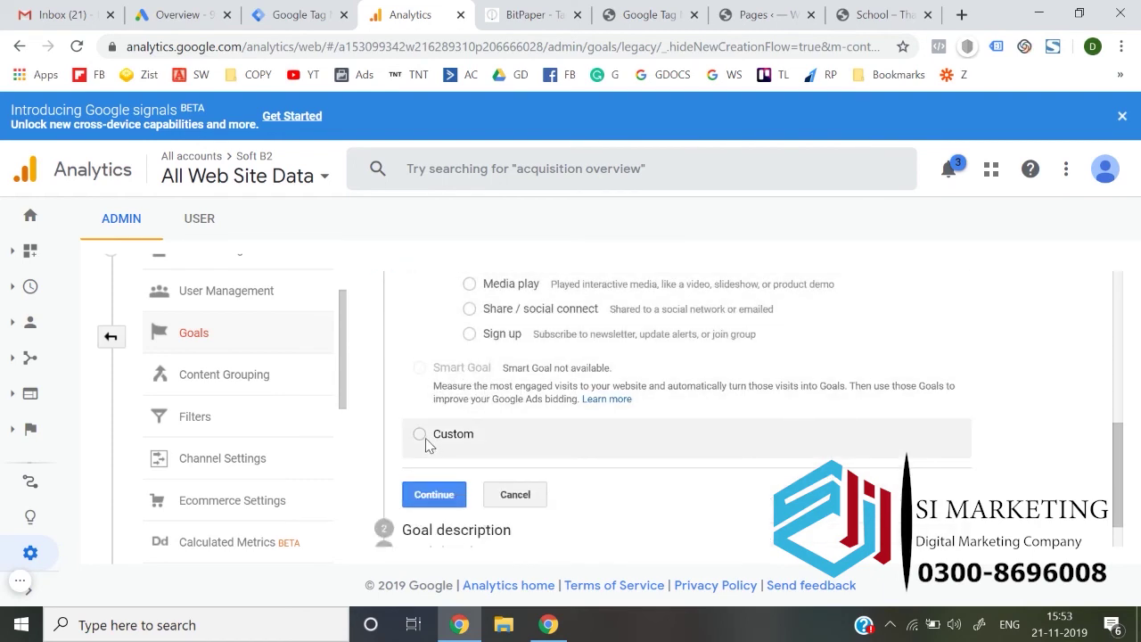
scroll(423, 445, "down", 1)
left_click(425, 442)
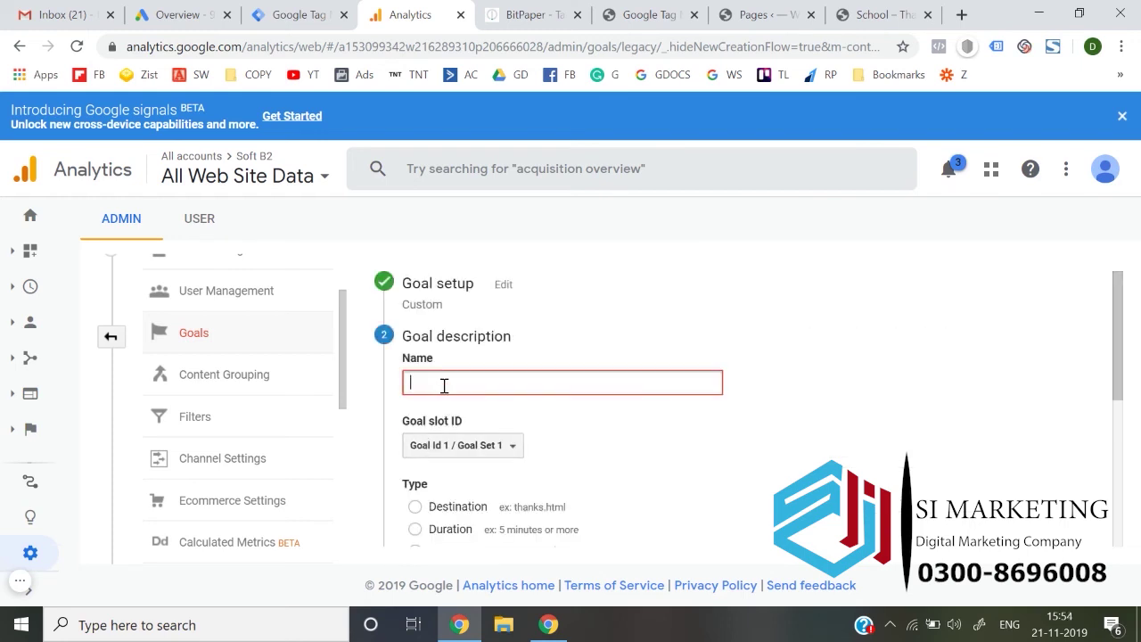
Step: Name the new goal Leads and set its type to Destination
type("Leads")
scroll(443, 385, "down", 1)
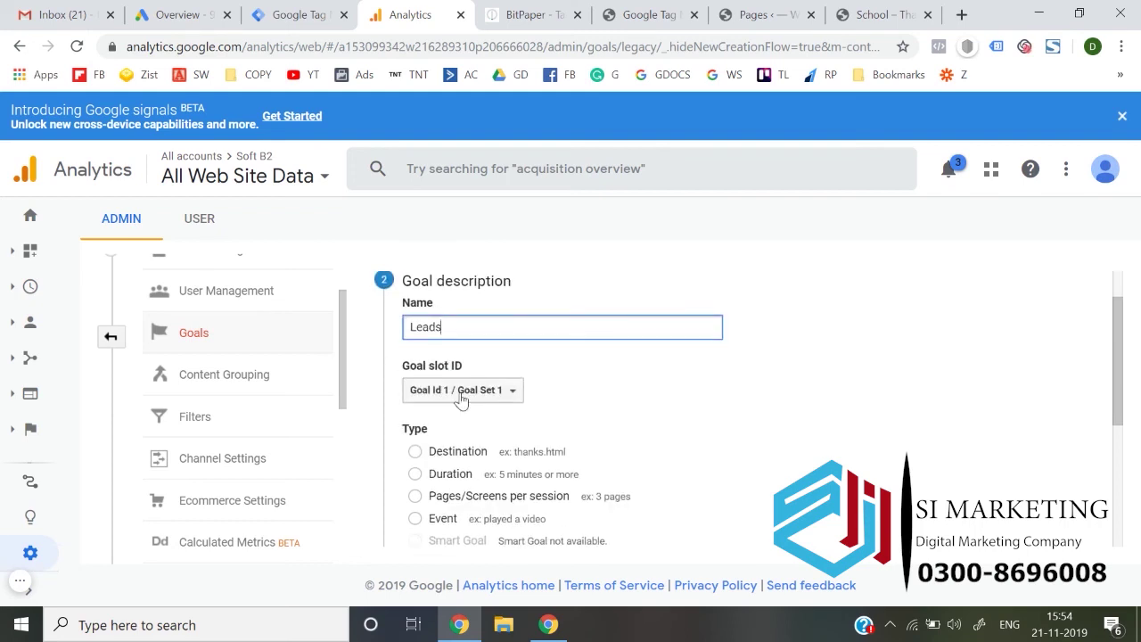
scroll(450, 405, "down", 1)
left_click(414, 405)
scroll(415, 405, "down", 1)
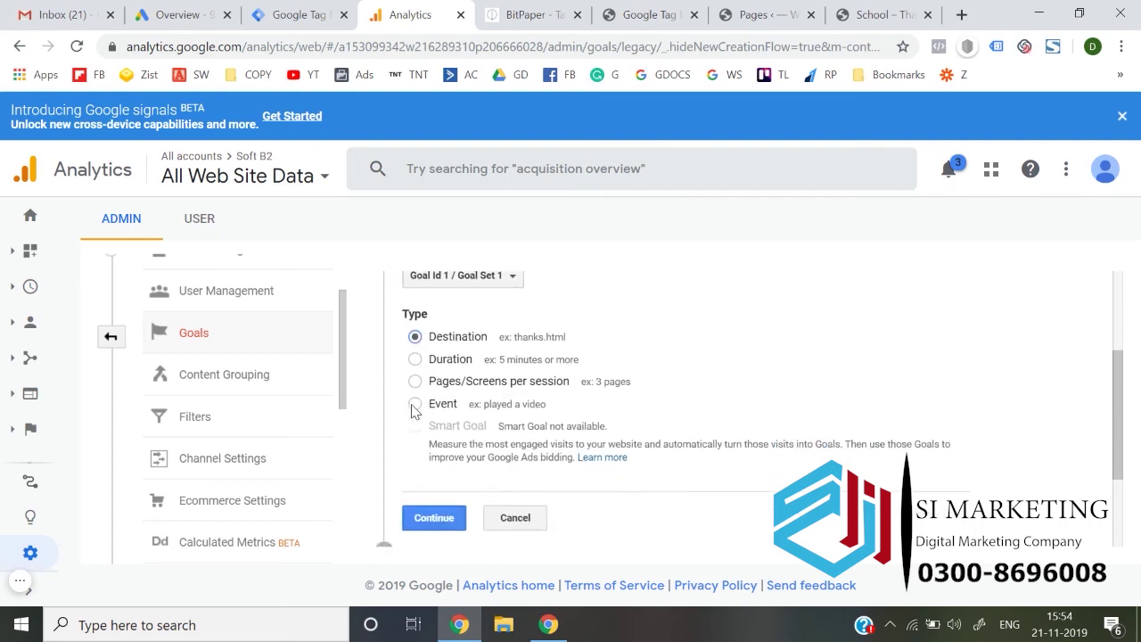
left_click(435, 513)
Step: Set the goal's destination to Equals to /sthanks/ and save the goal
left_click(499, 283)
key("Down")
key("Return")
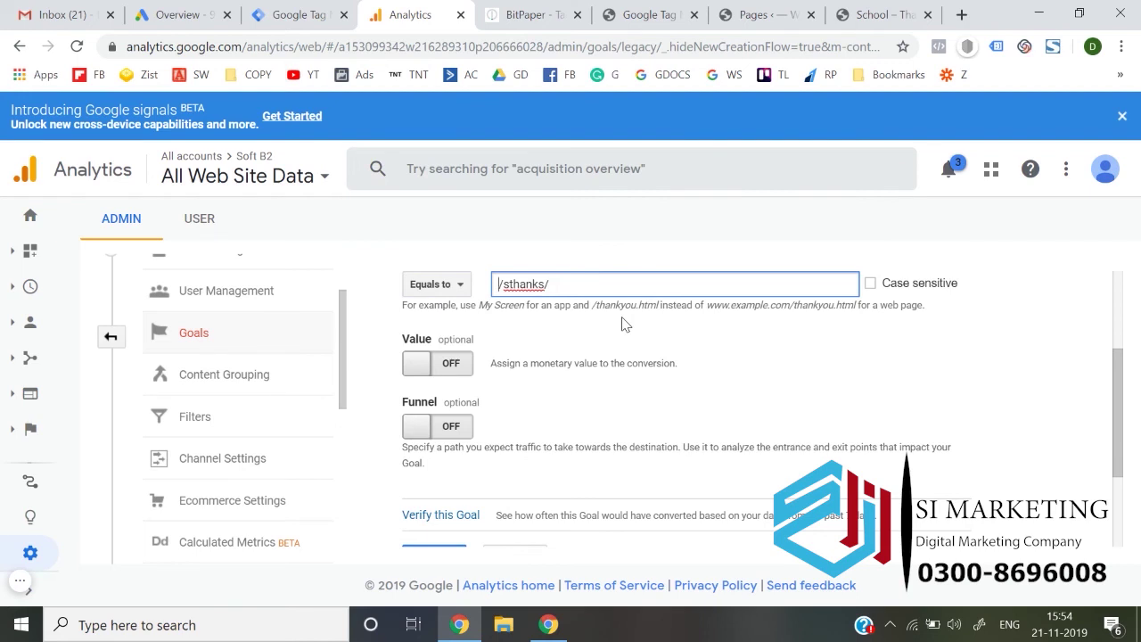
scroll(623, 323, "down", 2)
left_click(435, 448)
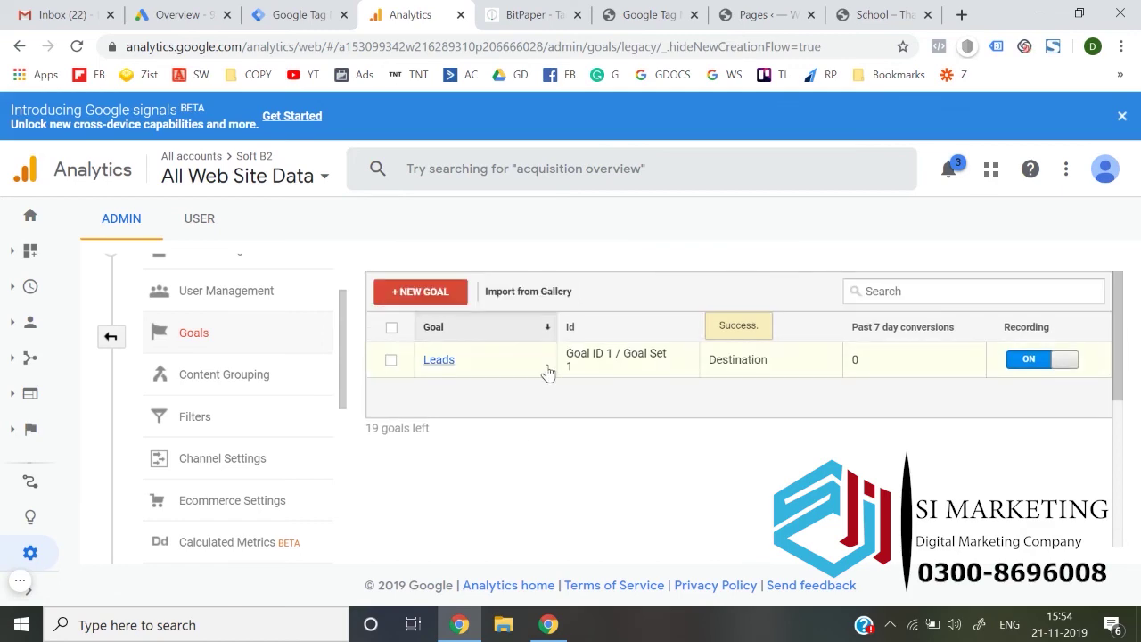
Step: Switch to Google Ads and start a new conversion action that imports from Google Analytics
key("ctrl+shift+Tab")
key("ctrl+shift+Tab")
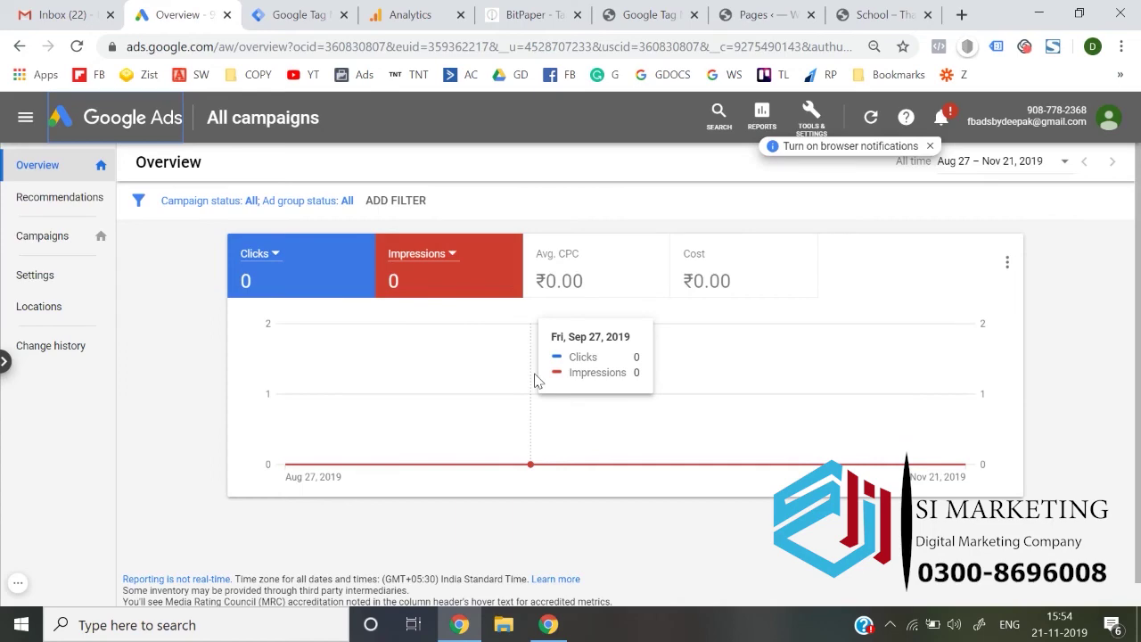
left_click(513, 16)
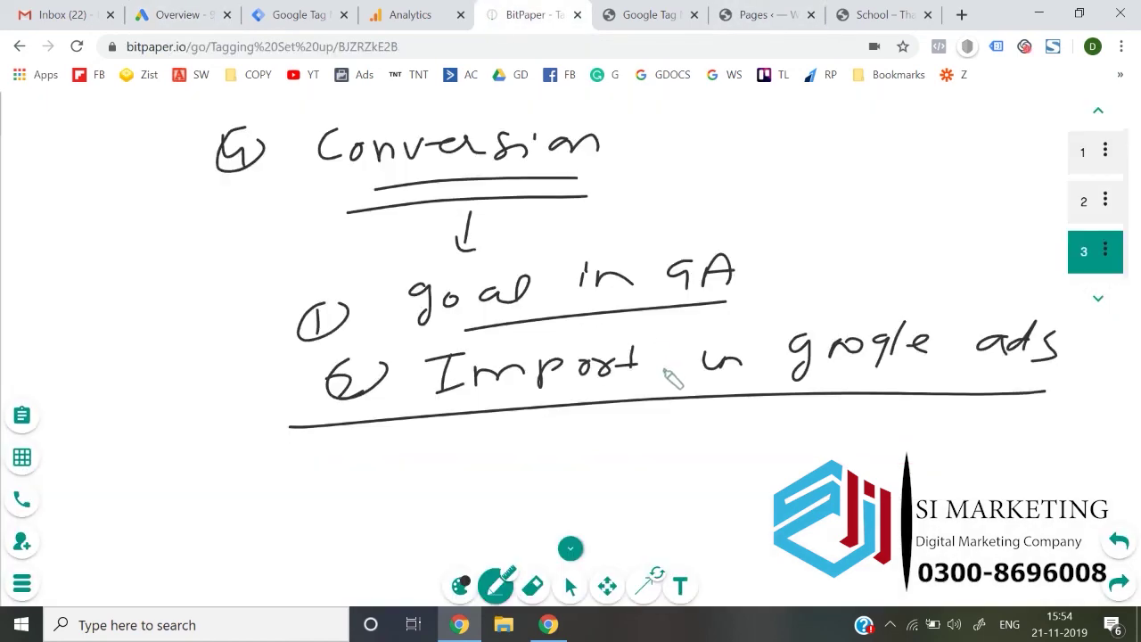
left_click(183, 15)
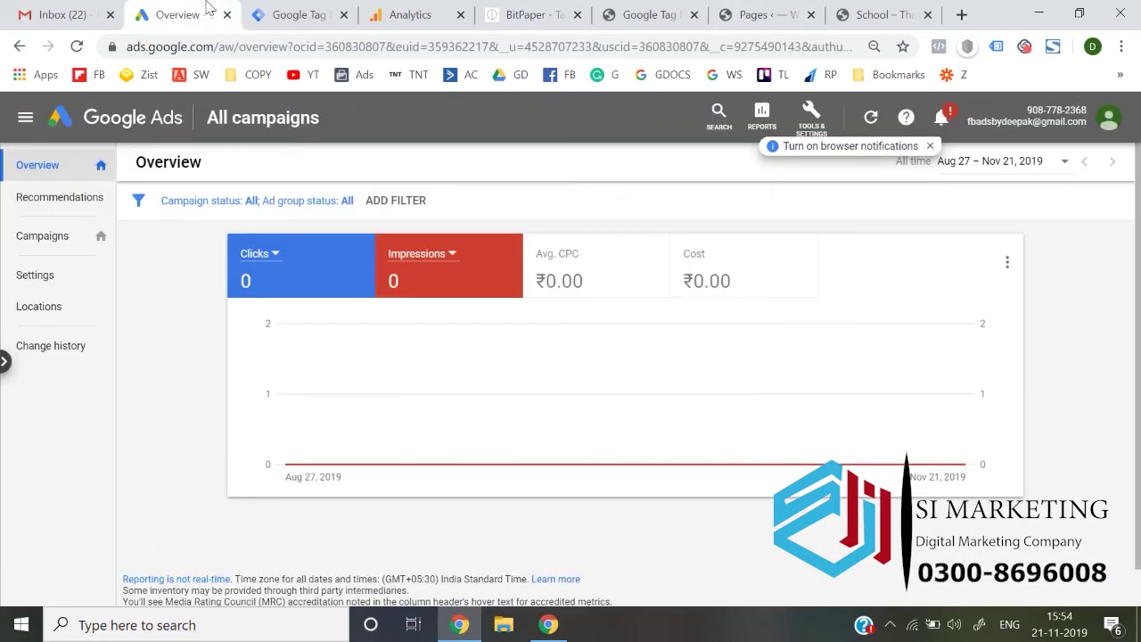
left_click(827, 125)
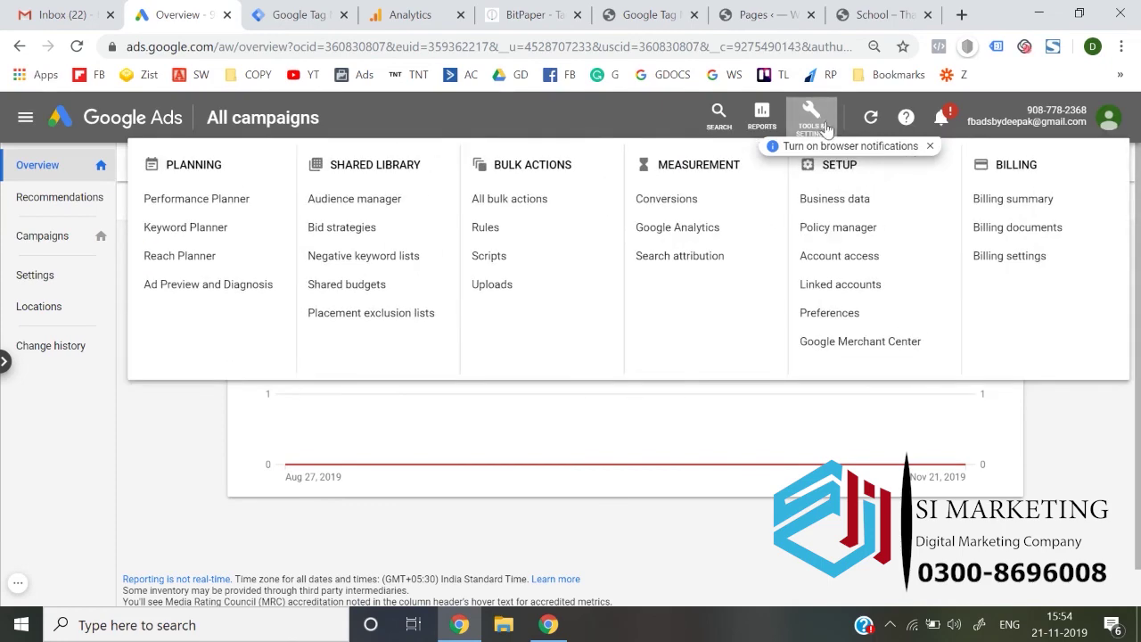
left_click(684, 209)
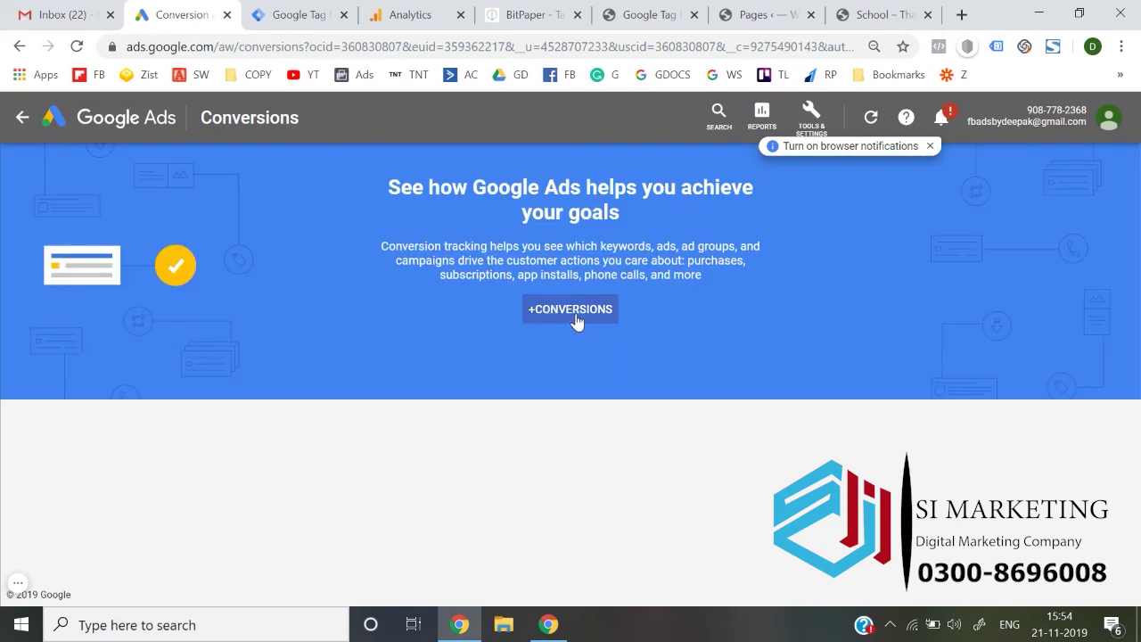
left_click(564, 316)
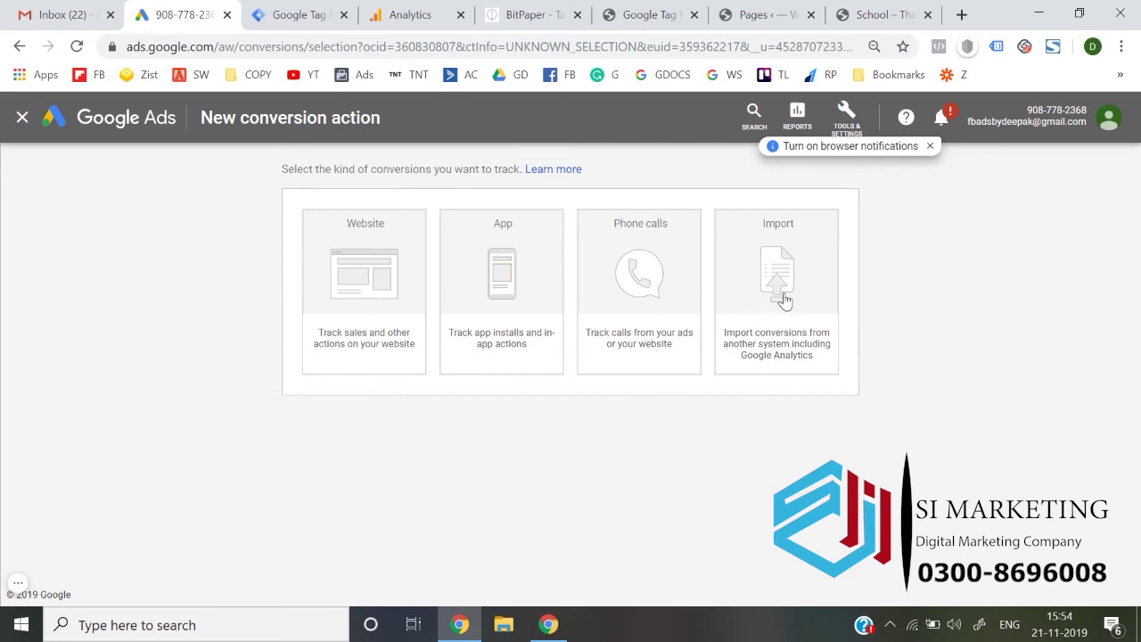
left_click(788, 297)
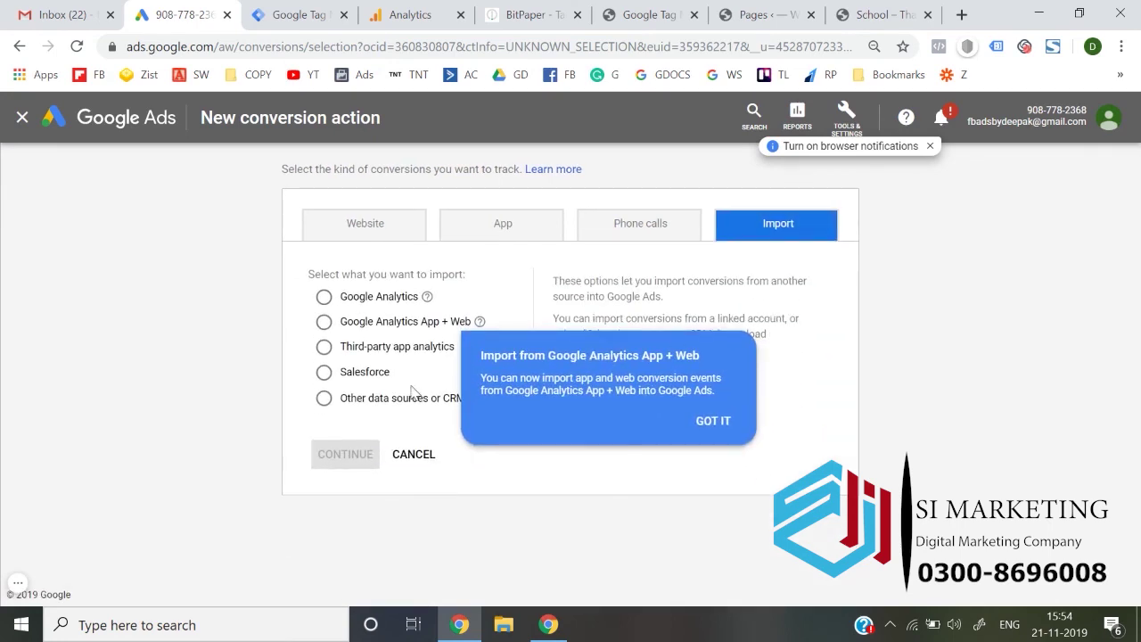
left_click(325, 300)
left_click(344, 454)
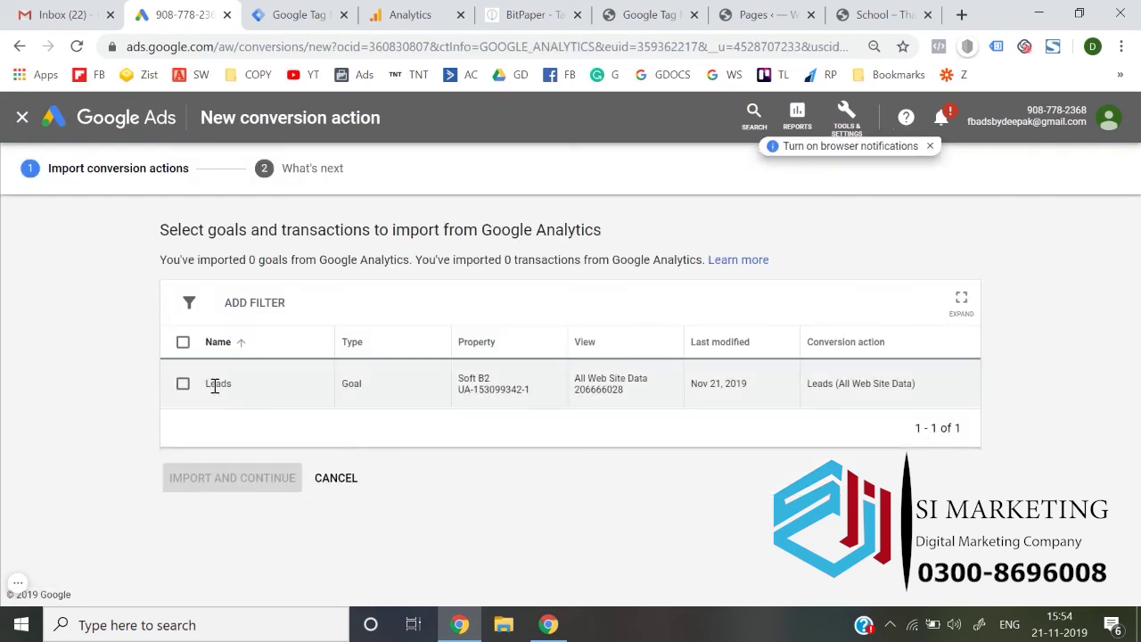
Step: Import the Leads goal as a conversion action, finish the import, and return to the campaigns overview
left_click(183, 385)
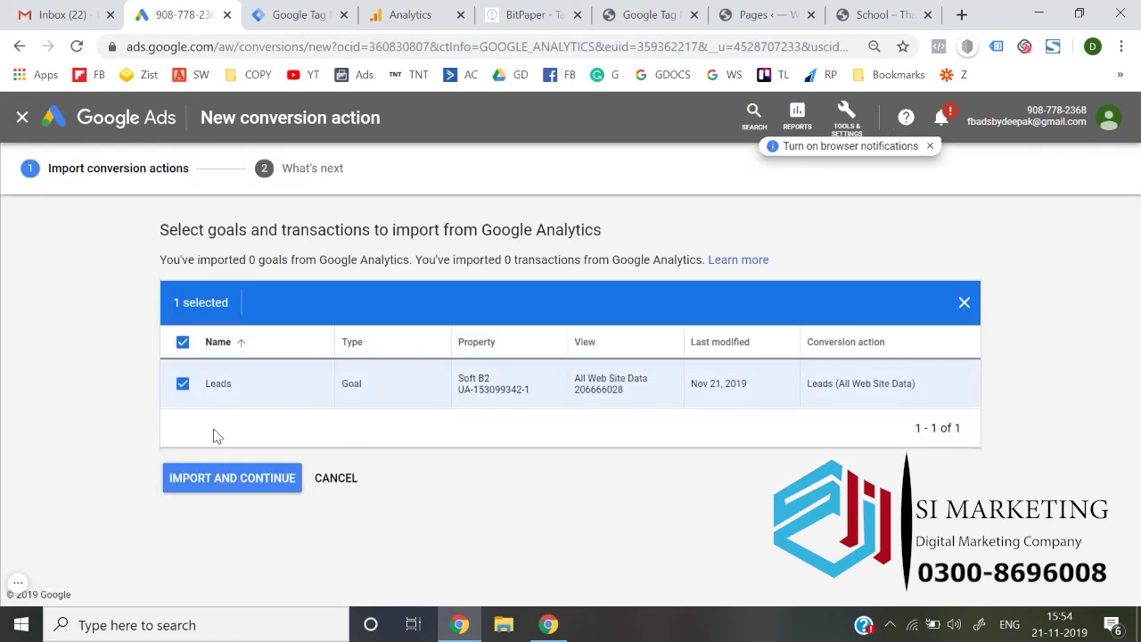
left_click(229, 470)
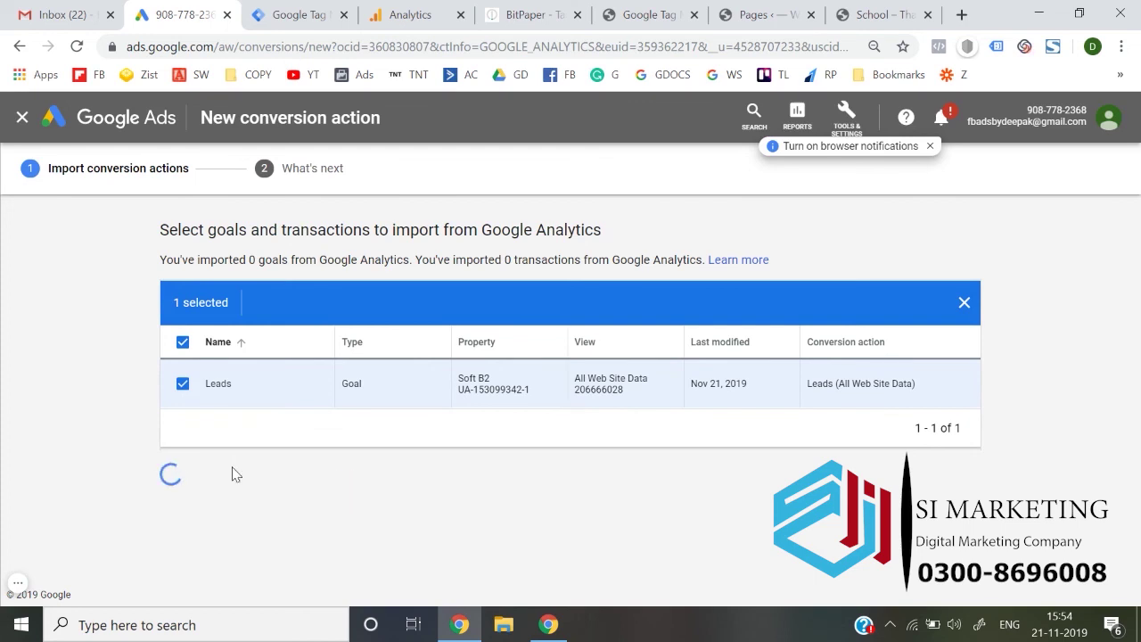
left_click(192, 403)
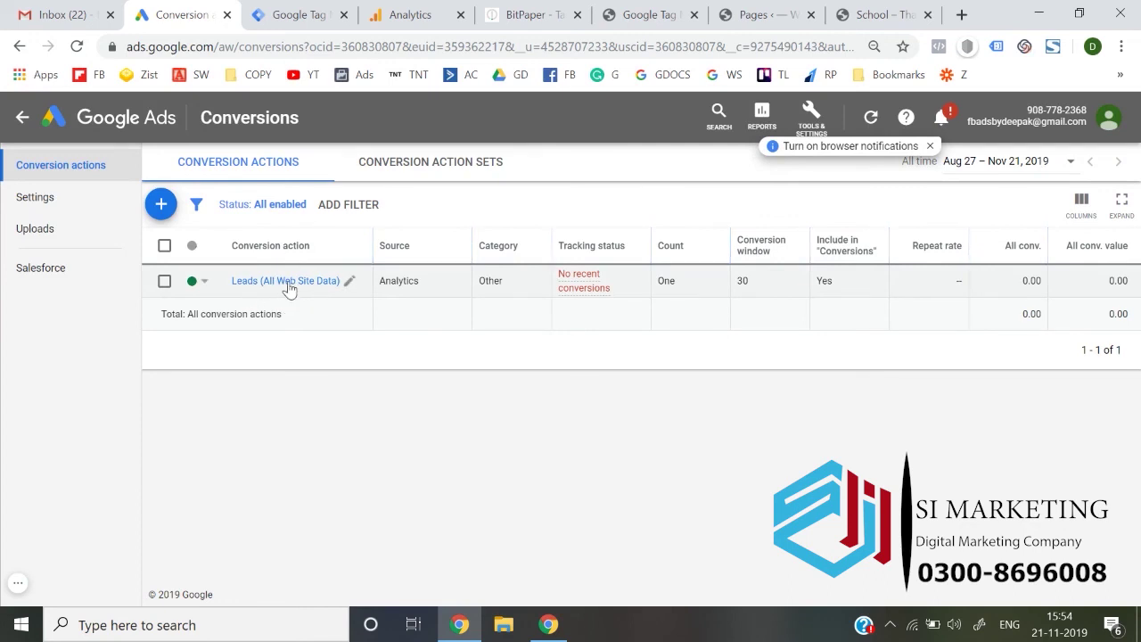
left_click(103, 130)
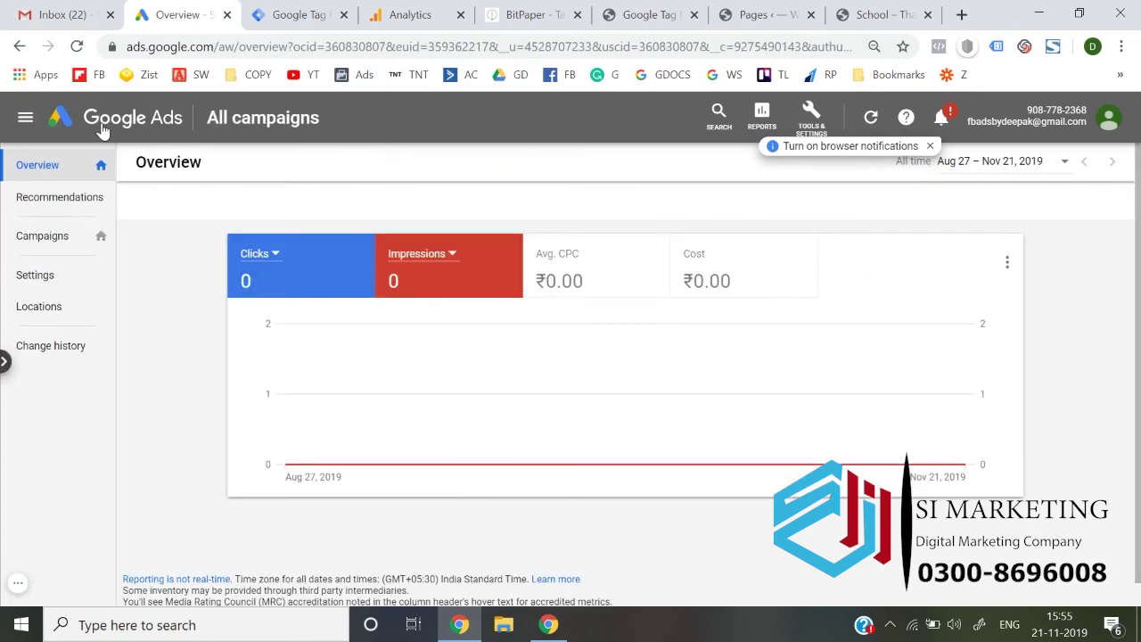
Step: Switch to BitPaper and review the handwritten setup notes on all three pages, ending on the Conversion page
left_click(533, 14)
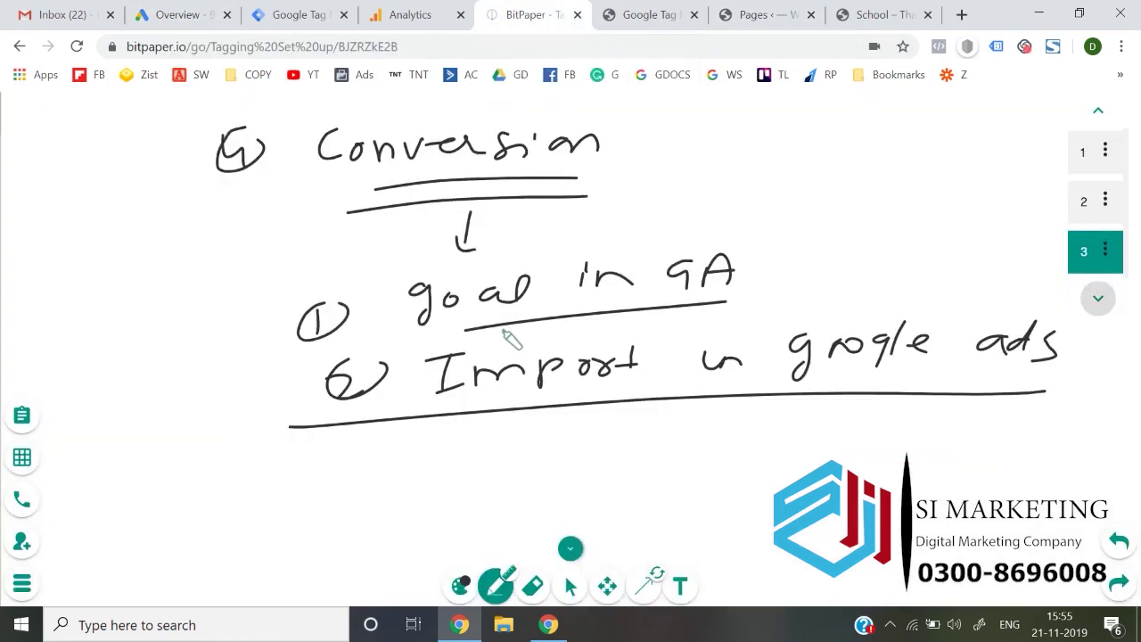
left_click(1092, 216)
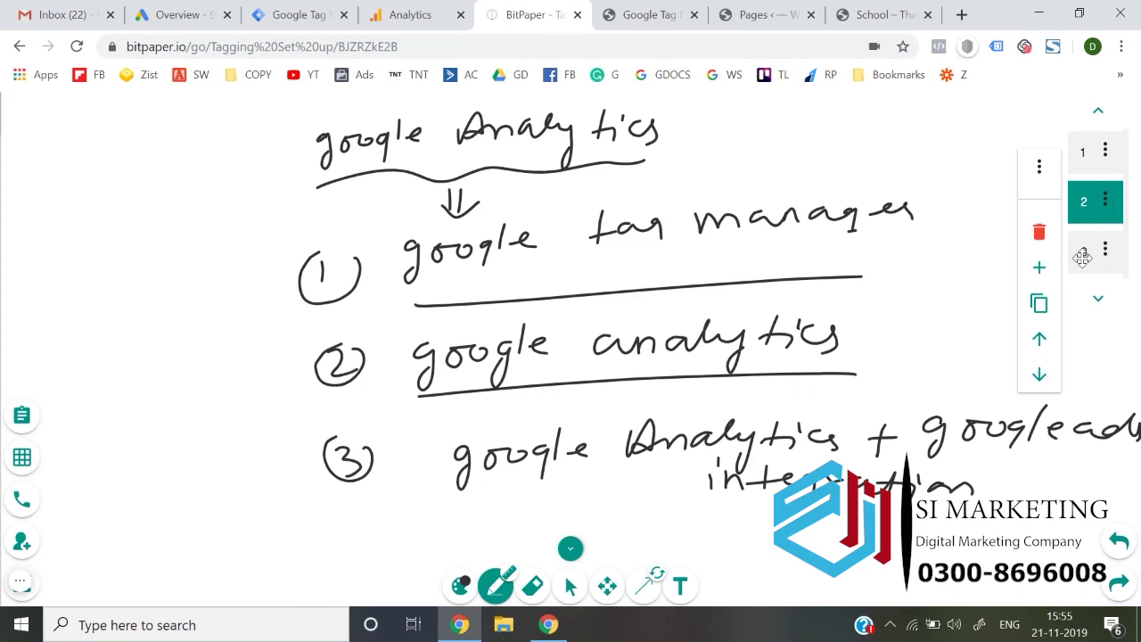
left_click(1082, 255)
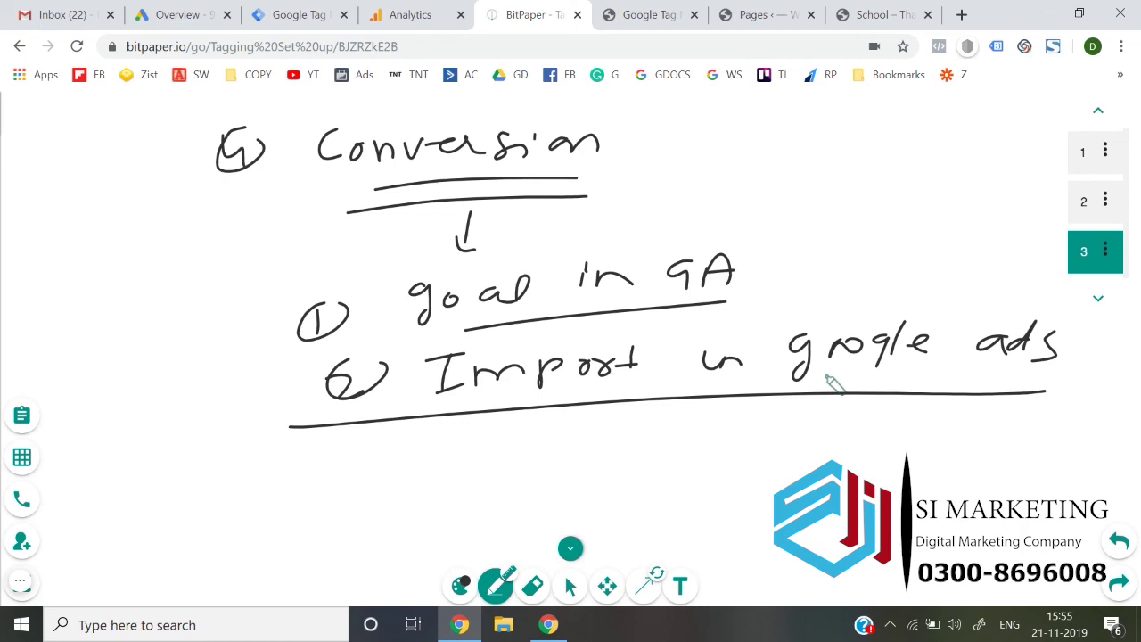
left_click(1082, 151)
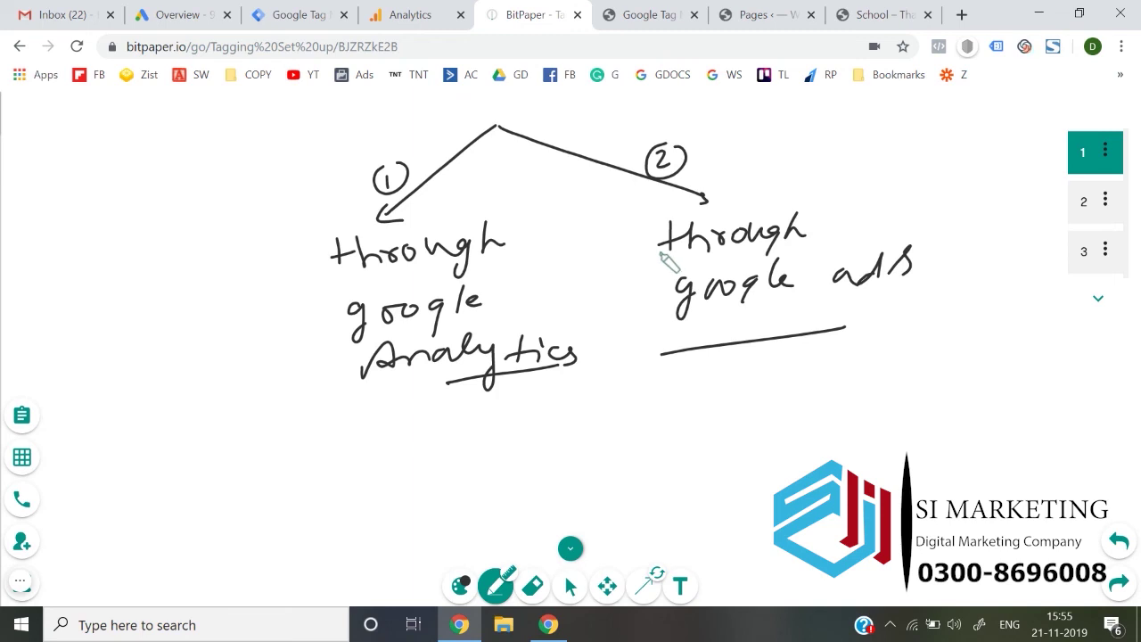
left_click(1079, 247)
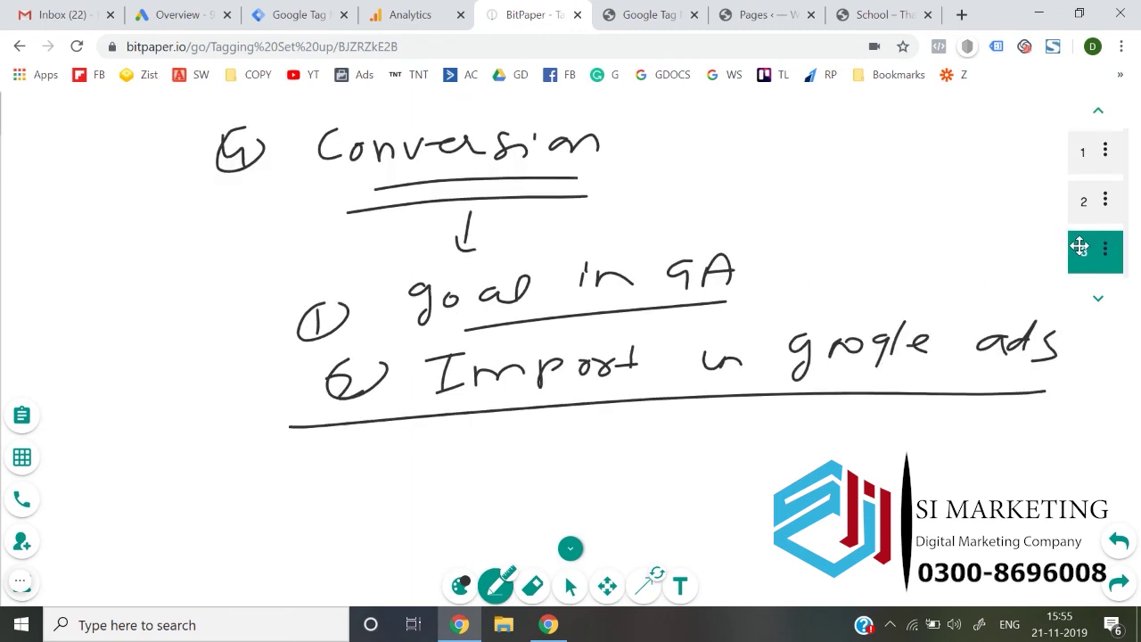